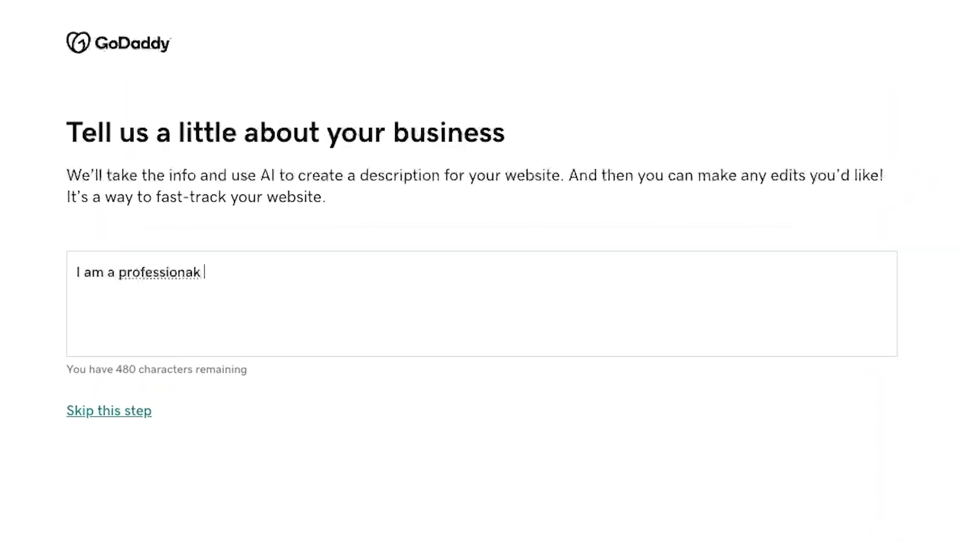
# Step: Describe the business as a professional dog trainer based in London England who has been training dogs for 15 years
pyautogui.write('dog trainer based in lon')
pyautogui.press('BackSpace')
pyautogui.press('BackSpace')
pyautogui.press('BackSpace')
pyautogui.write('London England, I have been training dogs for 15 y')
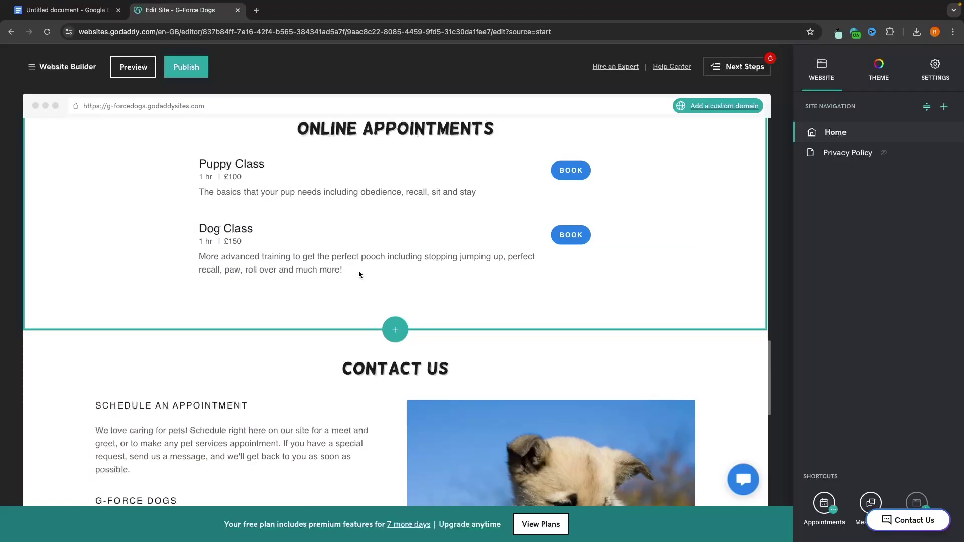
# Step: Look through the sections of the G-Force Dogs home page in the editor
pyautogui.scroll(2, 358, 270)
pyautogui.scroll(4, 366, 198)
pyautogui.scroll(5, 412, 215)
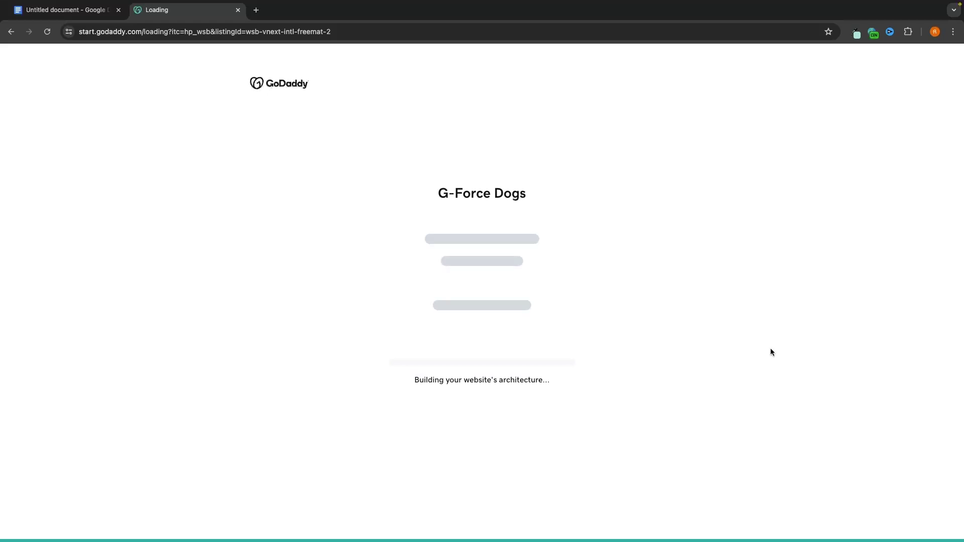
pyautogui.scroll(-5, 673, 277)
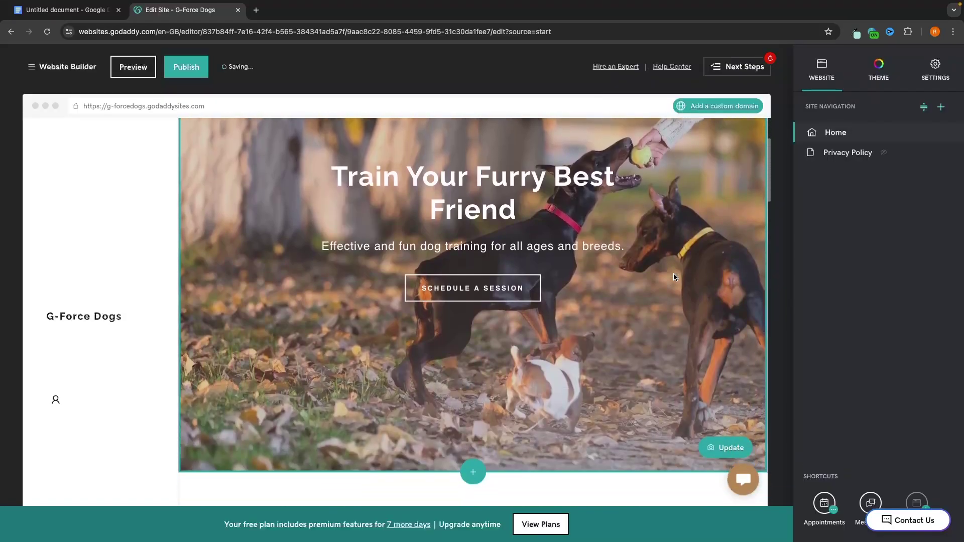
pyautogui.scroll(-4, 673, 277)
pyautogui.scroll(10, 673, 276)
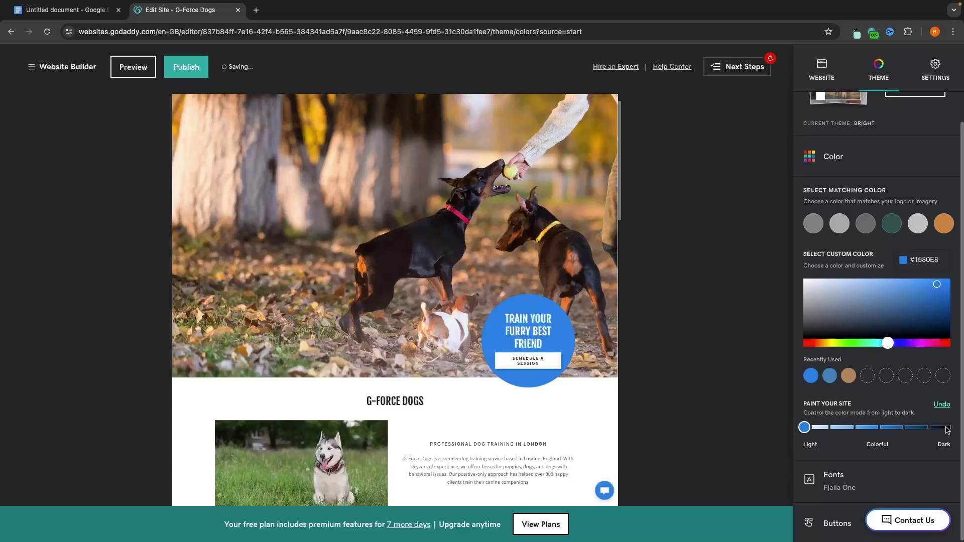
# Step: Set the site's light-to-dark color mode to Colorful in the theme's color settings
pyautogui.click(877, 430)
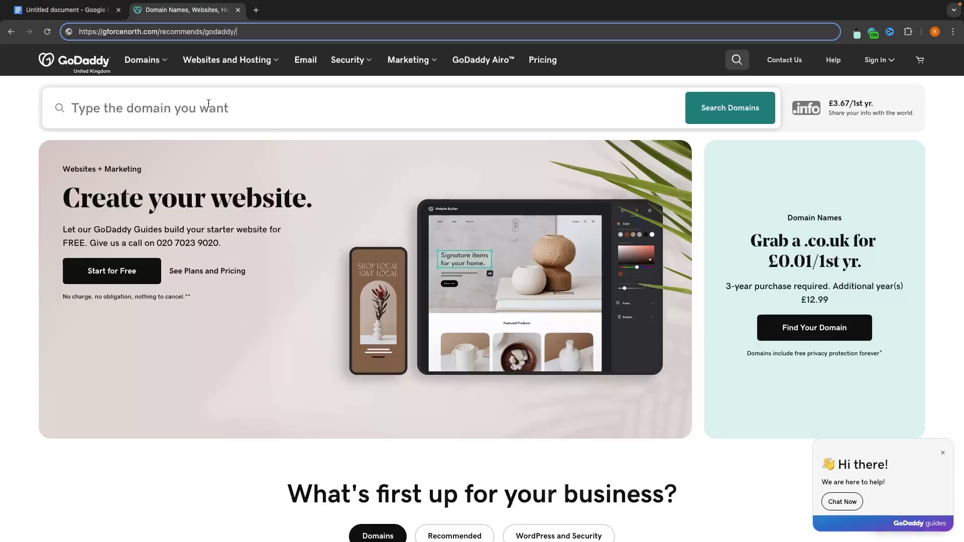
pyautogui.moveTo(103, 32); pyautogui.dragTo(256, 34)
pyautogui.click(263, 34)
pyautogui.press('Return')
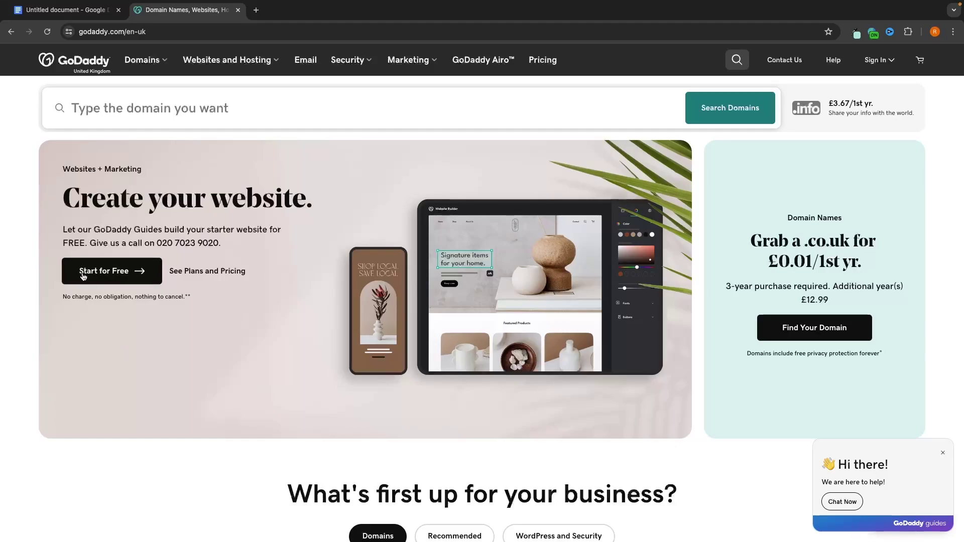
pyautogui.click(126, 280)
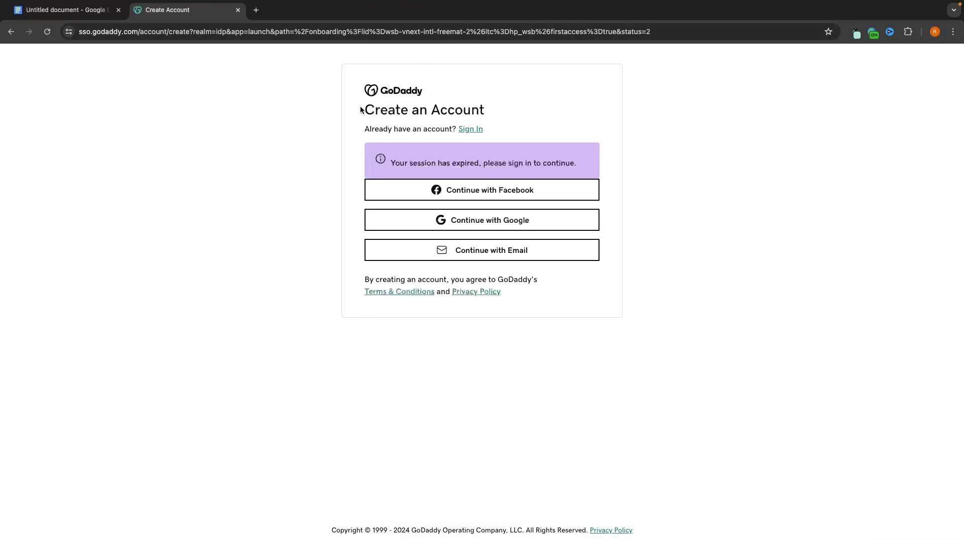
# Step: Create the GoDaddy account by continuing with Google
pyautogui.moveTo(360, 110); pyautogui.dragTo(522, 112)
pyautogui.click(556, 112)
pyautogui.click(471, 225)
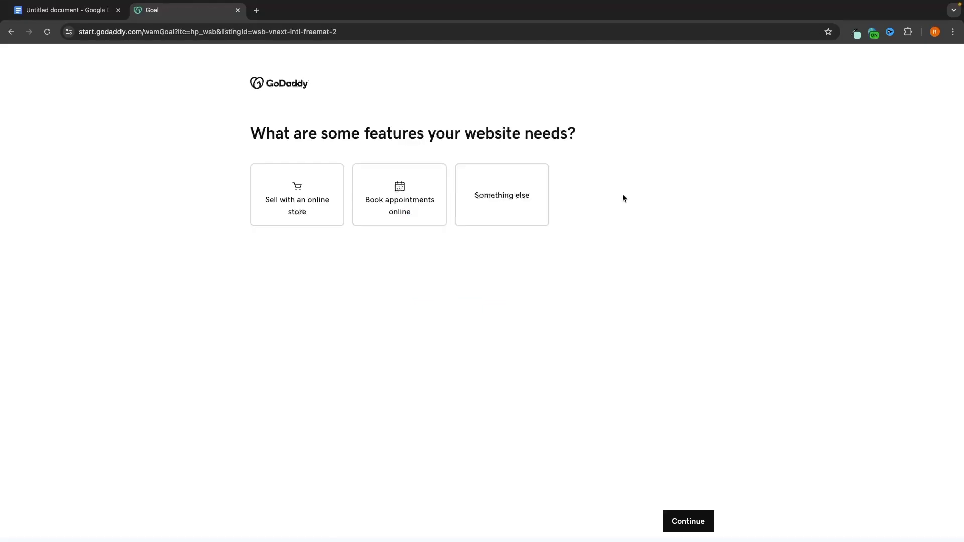
# Step: Choose booking appointments online as the feature the website needs and continue
pyautogui.moveTo(249, 132); pyautogui.dragTo(569, 130)
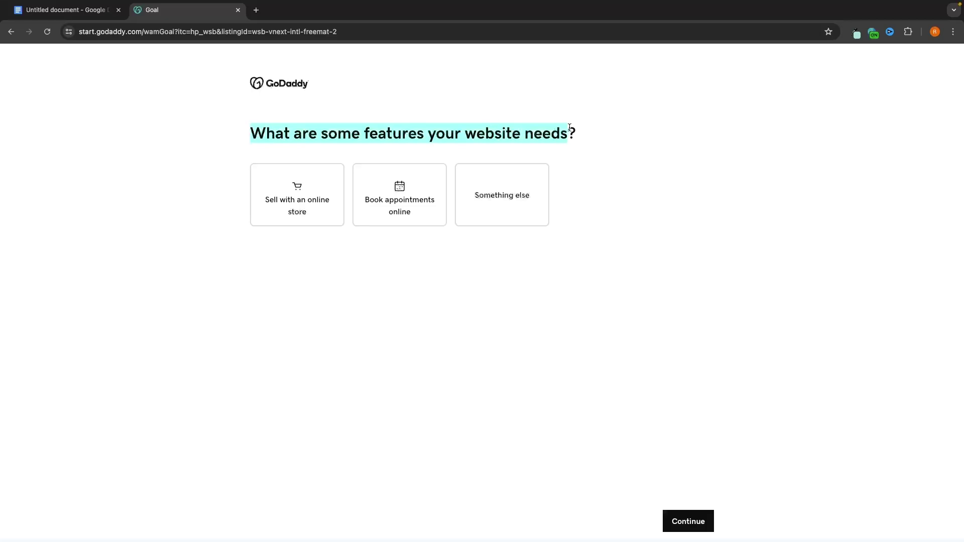
pyautogui.click(598, 133)
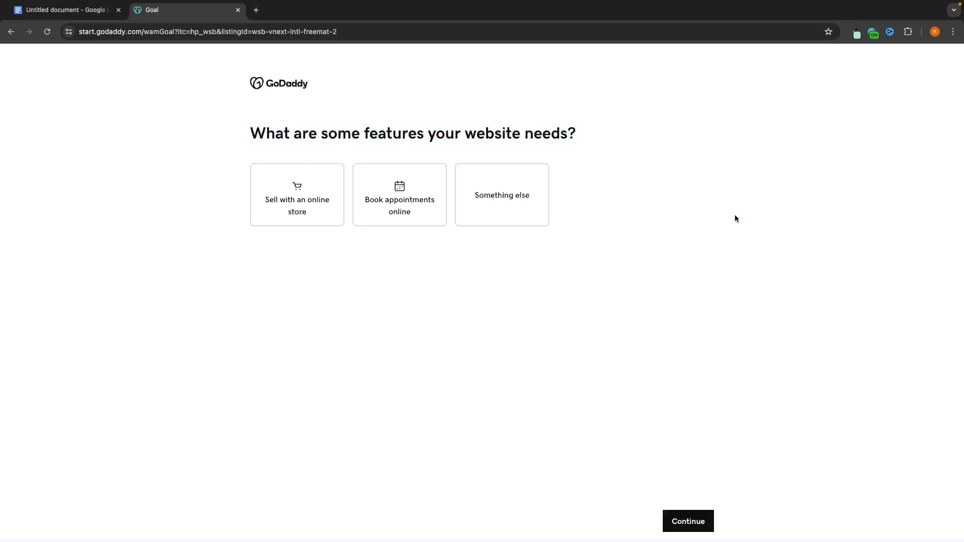
pyautogui.click(407, 206)
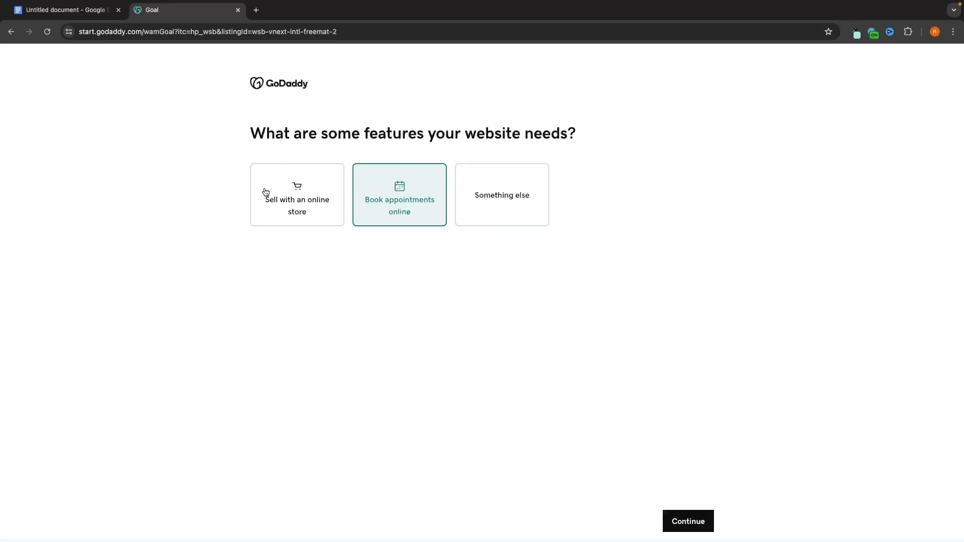
pyautogui.click(705, 510)
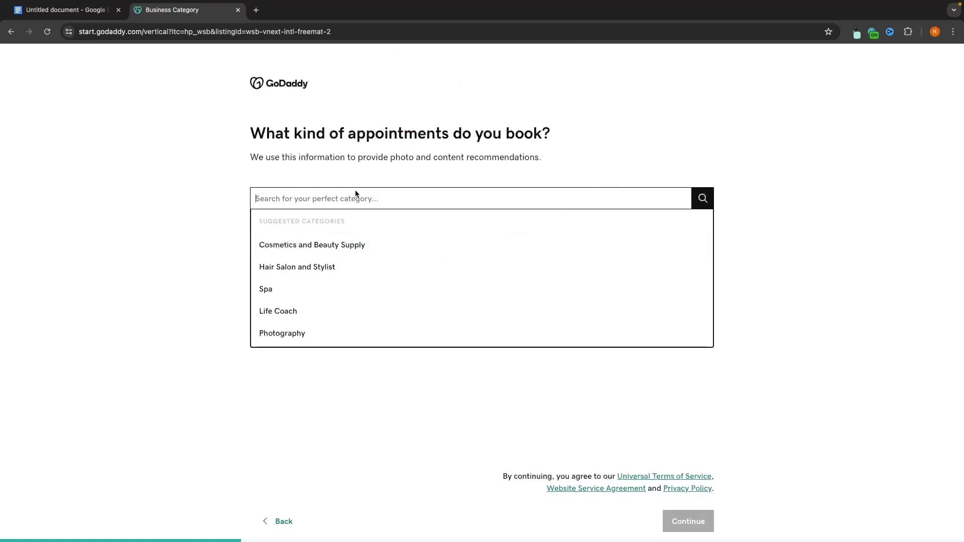
# Step: Search the appointment categories for "dog", choose Dog Trainer and continue
pyautogui.write('gym')
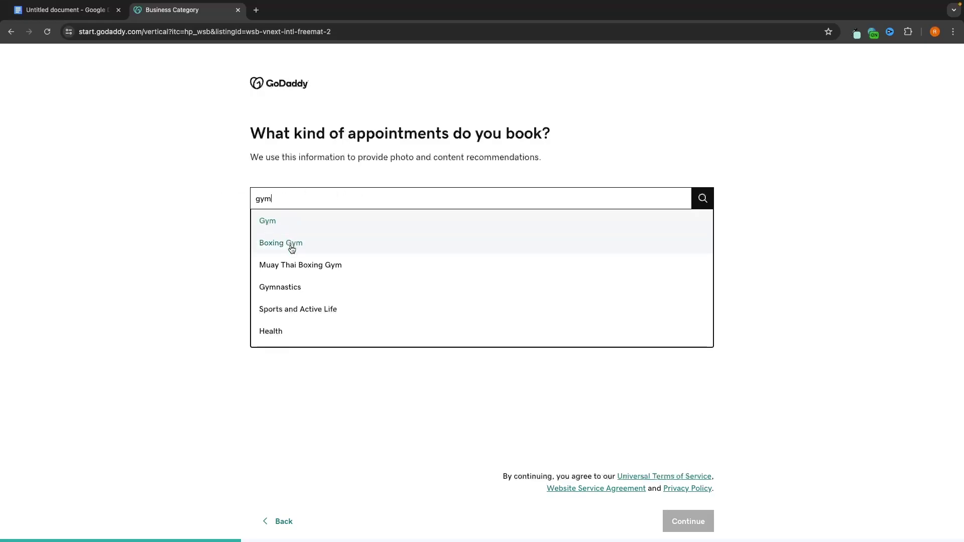
pyautogui.moveTo(292, 201); pyautogui.dragTo(230, 195)
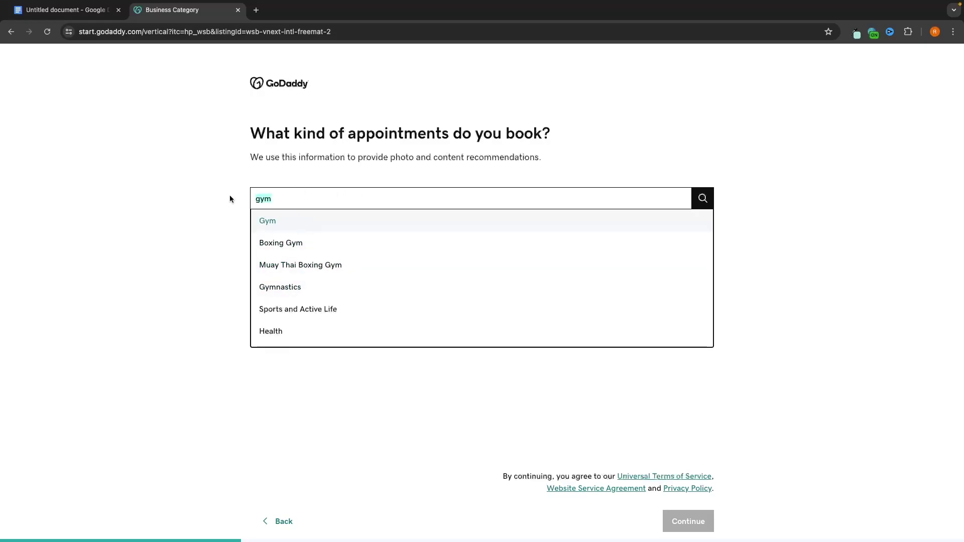
pyautogui.write('dog')
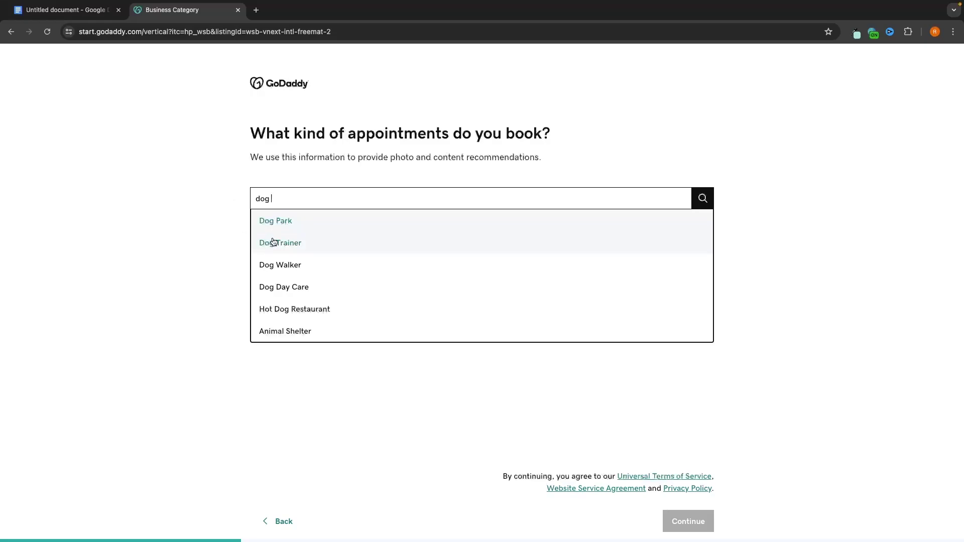
pyautogui.click(295, 246)
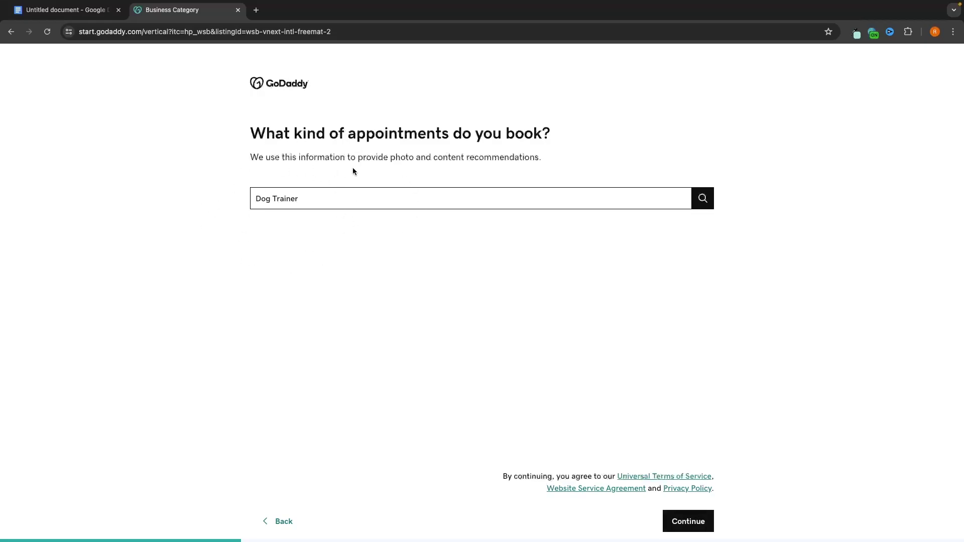
pyautogui.click(693, 525)
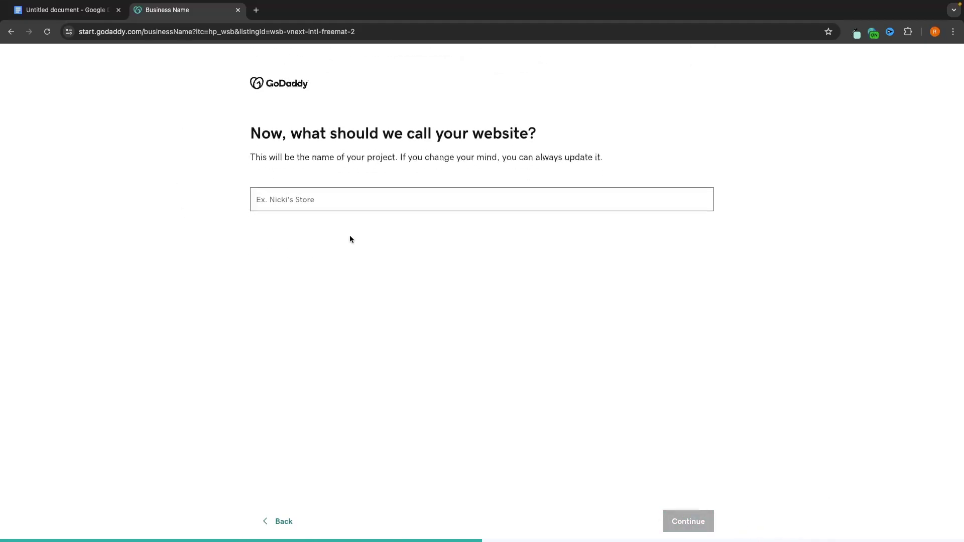
# Step: Name the website G-Force Dogs and continue
pyautogui.click(318, 193)
pyautogui.write('G-Force Dogs')
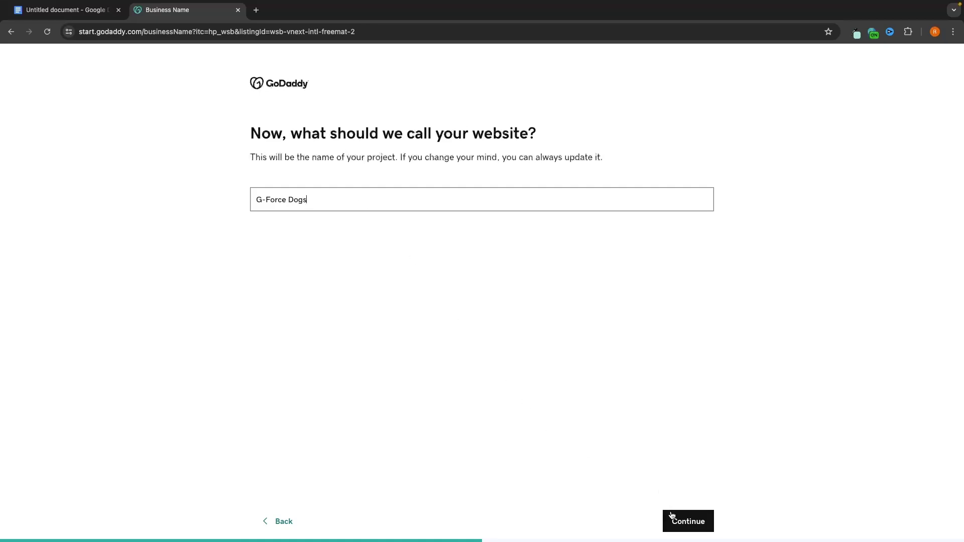
pyautogui.click(672, 515)
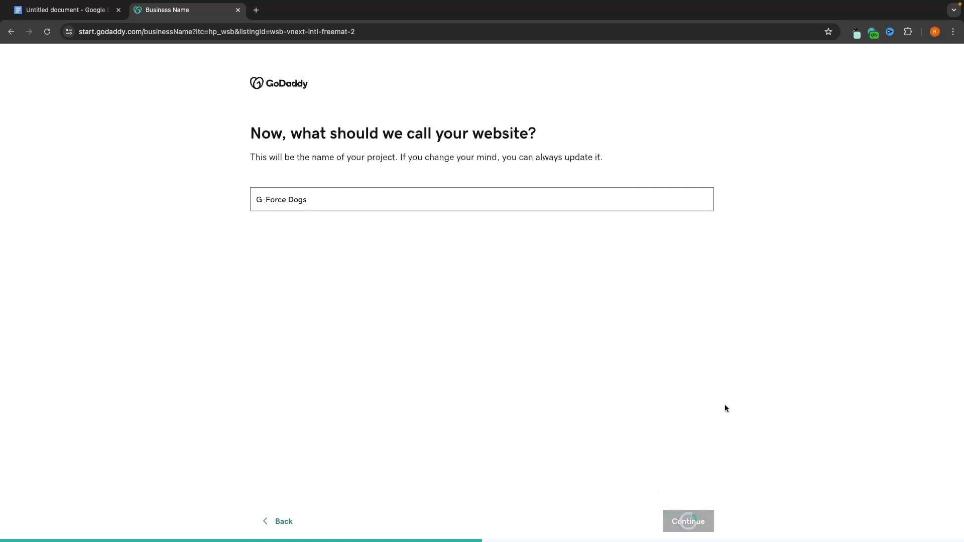
# Step: Describe a London dog trainer with 15 years' experience, classes for puppies, dogs and behavioral problems, a positive-only approach and over 800 happy clients, and continue
pyautogui.moveTo(423, 150); pyautogui.dragTo(451, 170)
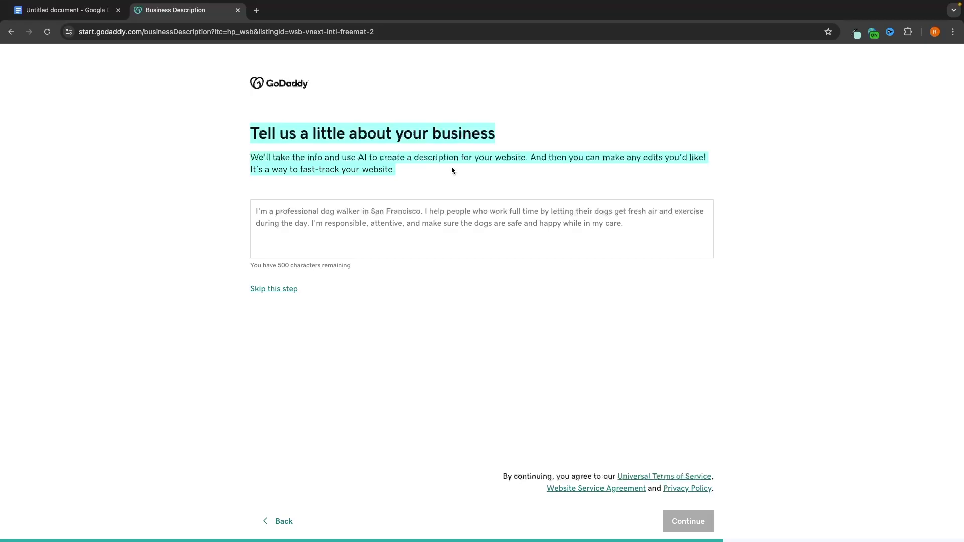
pyautogui.click(450, 177)
pyautogui.moveTo(366, 264); pyautogui.dragTo(245, 267)
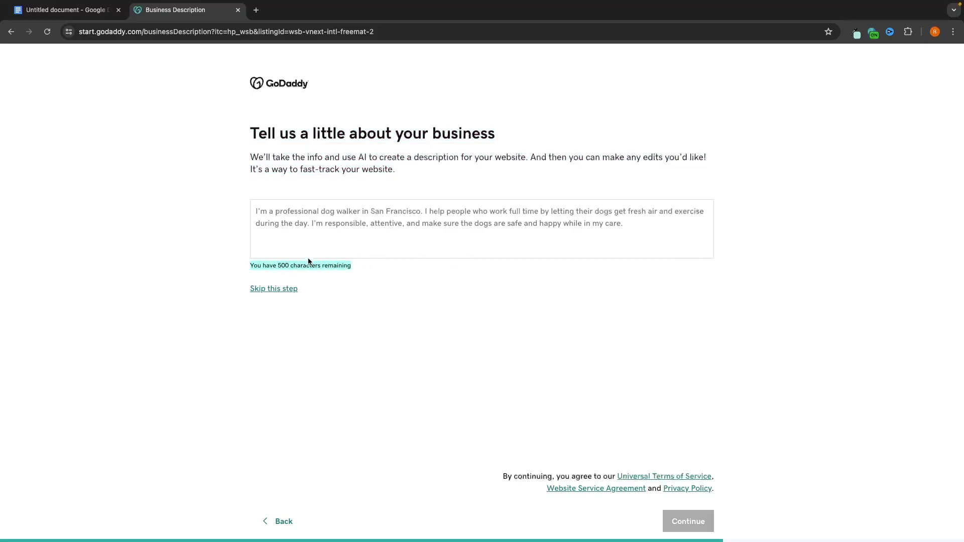
pyautogui.click(322, 234)
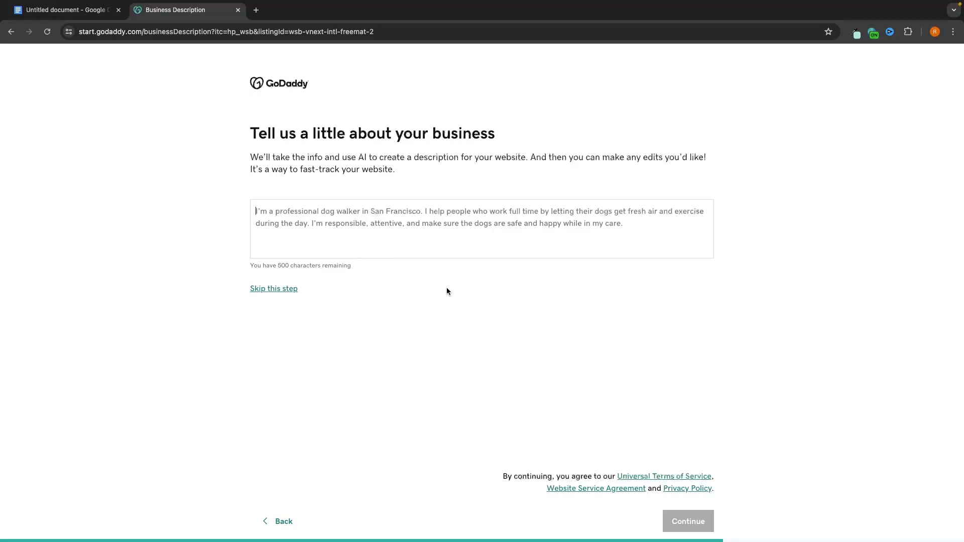
pyautogui.write('I am a professional dog trainer based in London England, I have been training dogs for 15 years and have classes for puppies, dogs and dogs that have behavioral problems. I operate with a positive only approach to my dog training and have over 800 happy clients.')
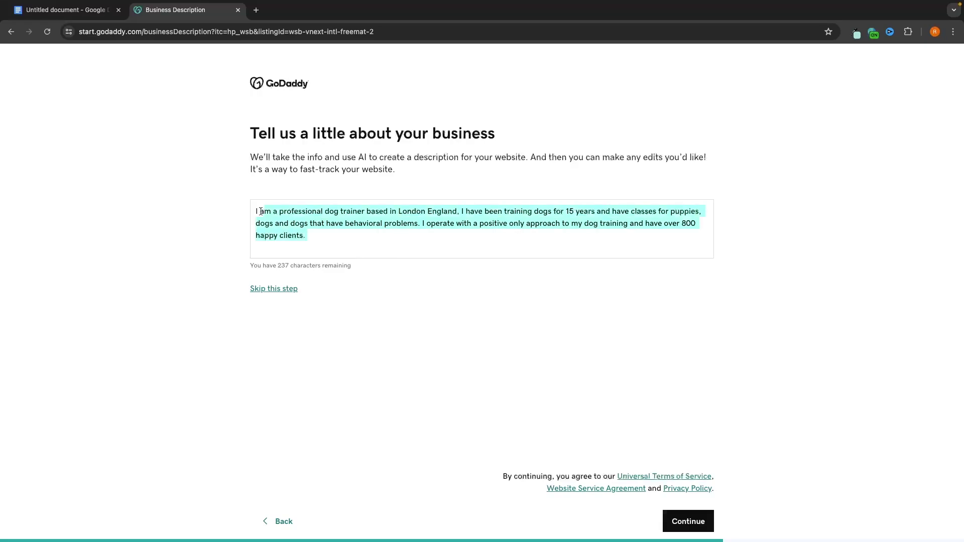
pyautogui.click(695, 520)
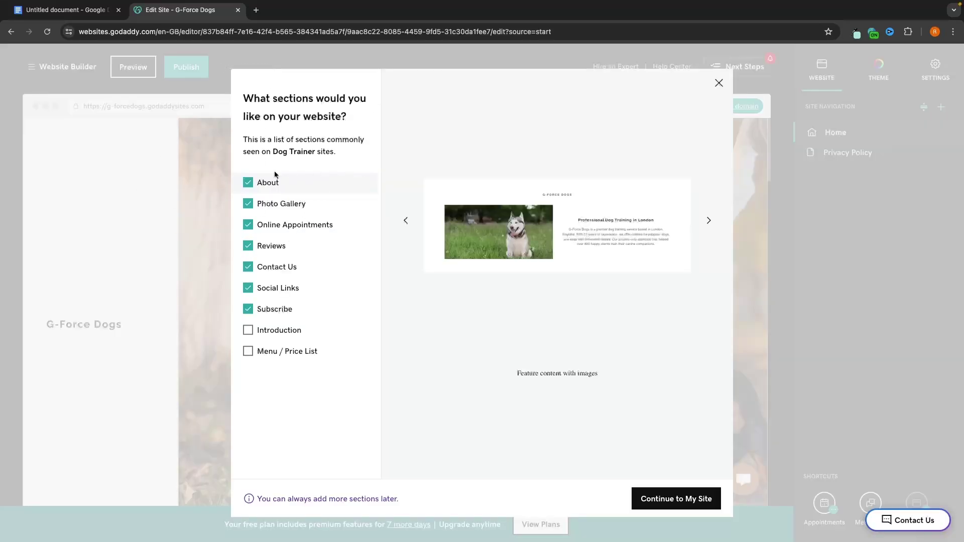
# Step: Accept the preselected website sections, About through Subscribe, leaving out Introduction and Menu / Price List, and continue to the site
pyautogui.moveTo(266, 98); pyautogui.dragTo(354, 115)
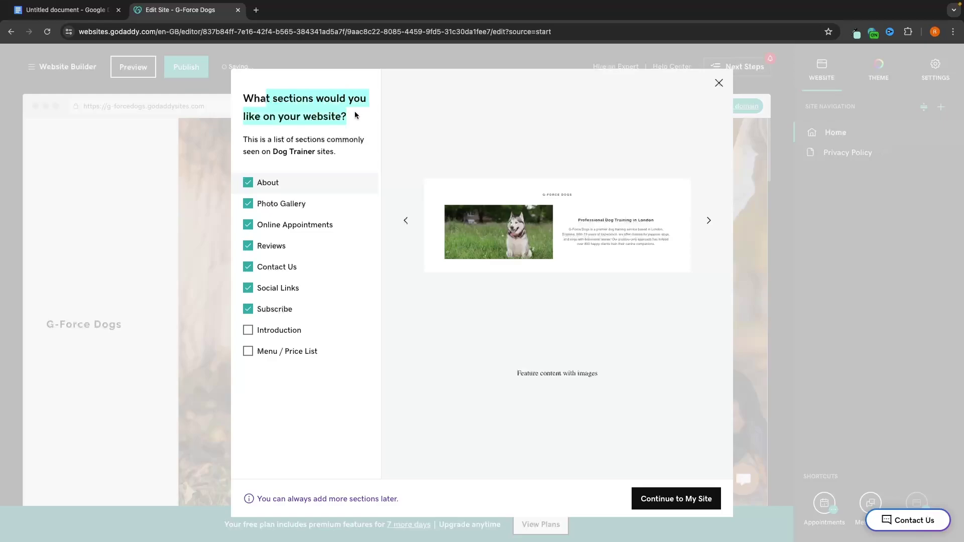
pyautogui.click(355, 115)
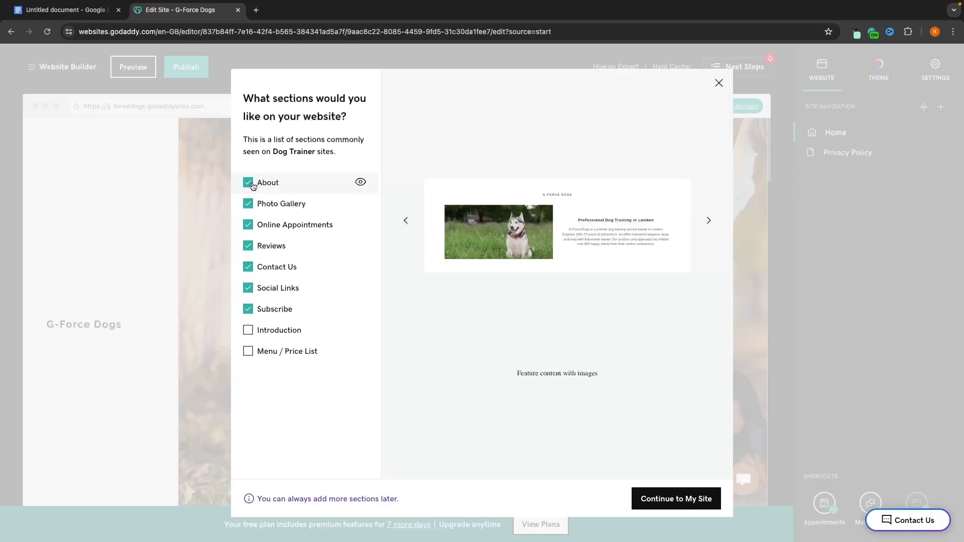
pyautogui.click(695, 489)
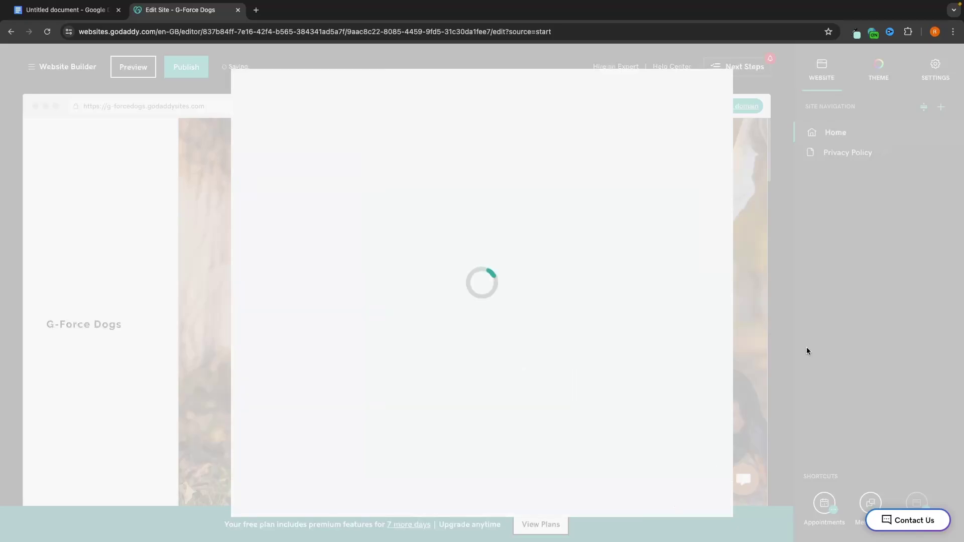
# Step: Review the generated home page from the header through the about, gallery, appointments, reviews and contact sections
pyautogui.scroll(-12, 675, 277)
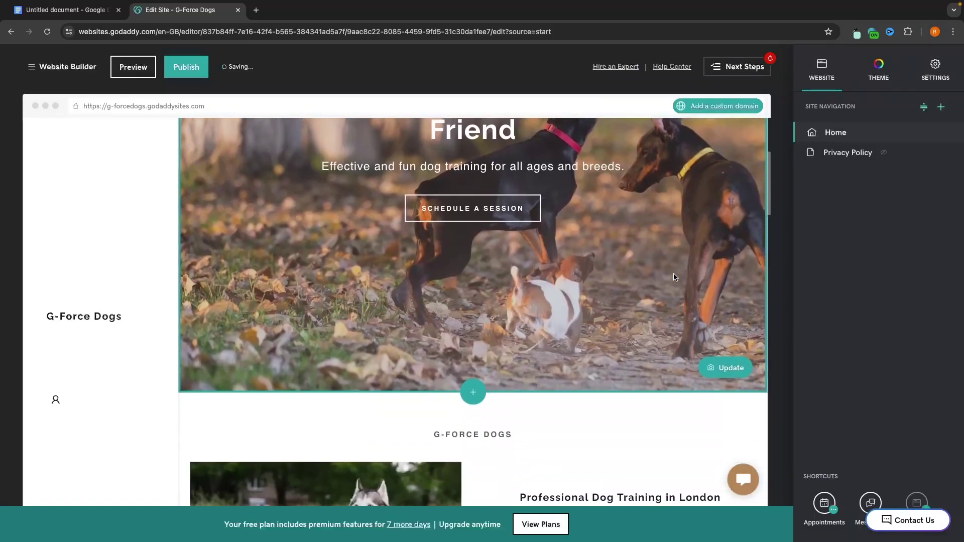
pyautogui.scroll(12, 673, 277)
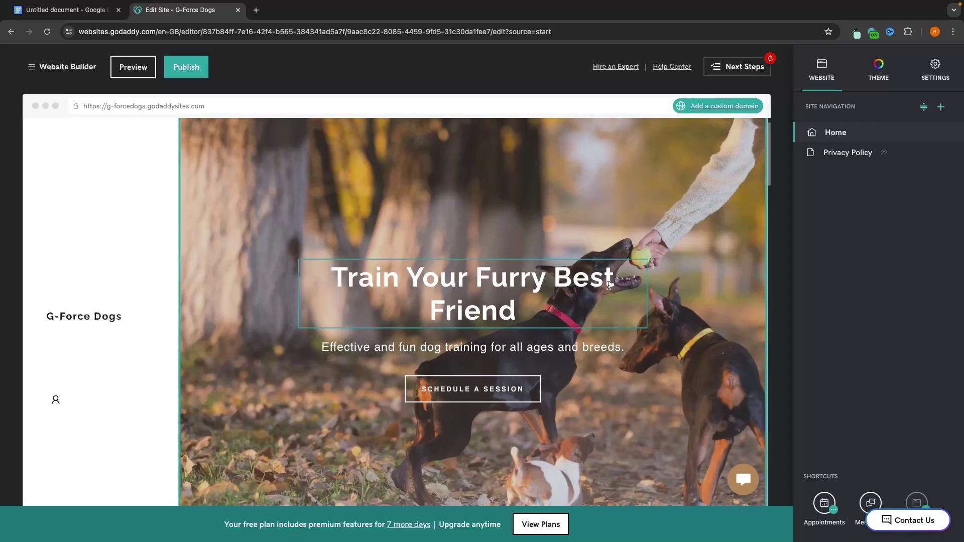
pyautogui.scroll(-1, 553, 288)
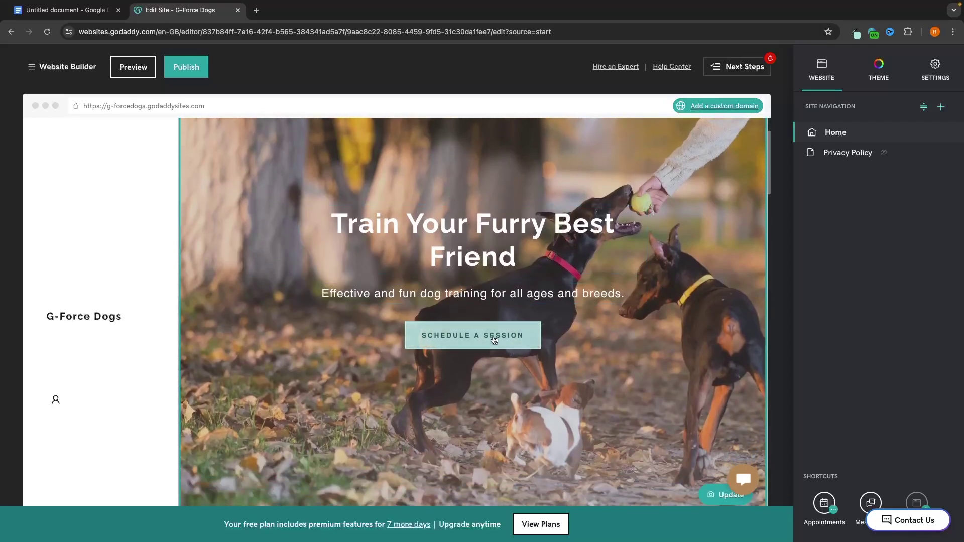
pyautogui.scroll(-7, 494, 340)
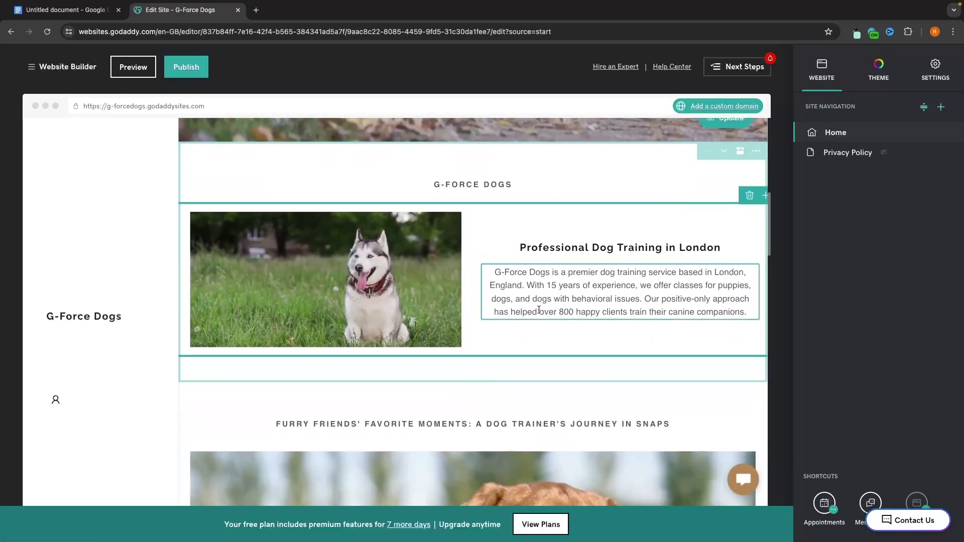
pyautogui.scroll(-9, 657, 254)
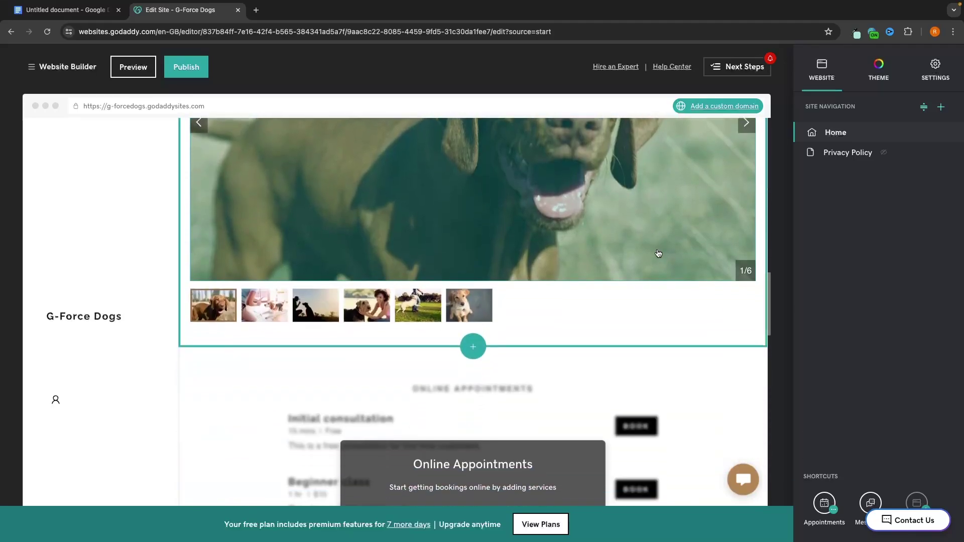
pyautogui.scroll(-4, 657, 251)
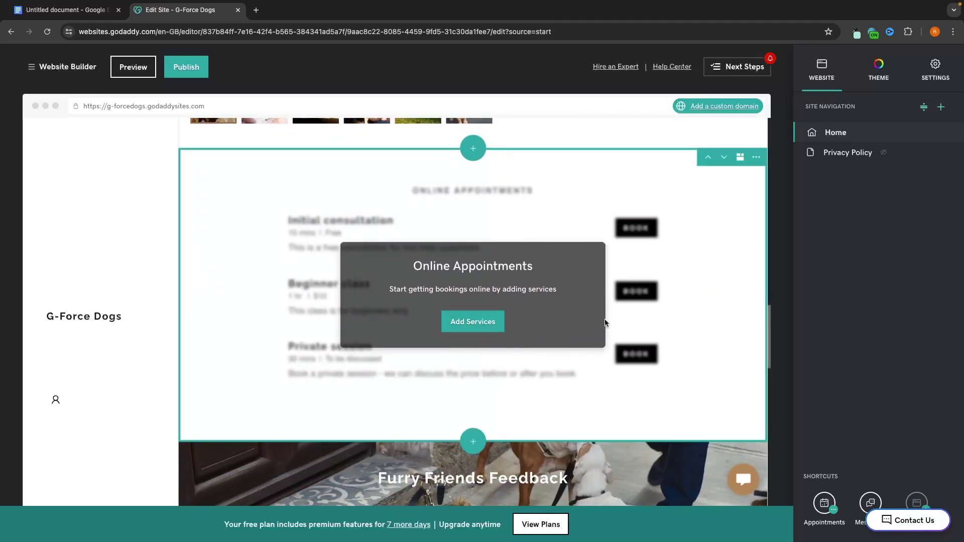
pyautogui.scroll(-5, 607, 319)
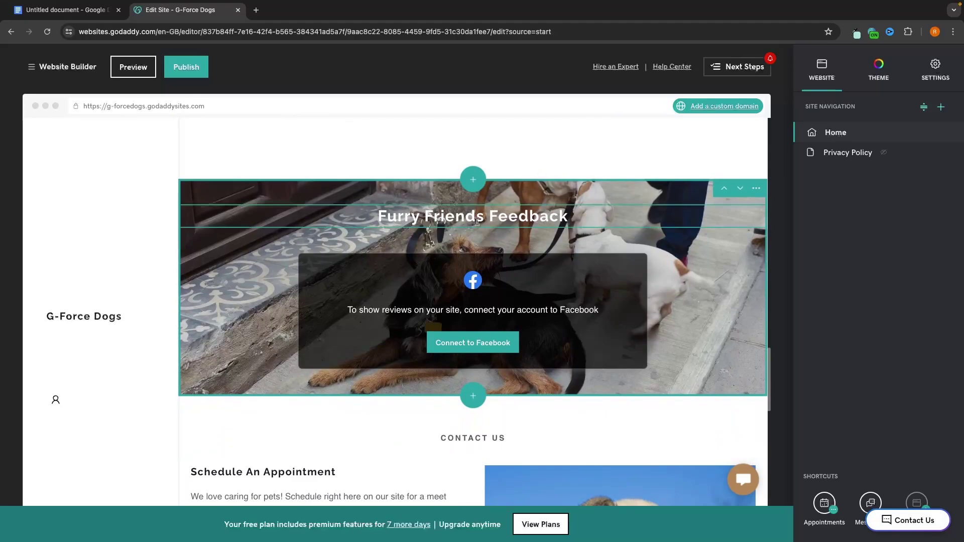
pyautogui.scroll(-4, 477, 221)
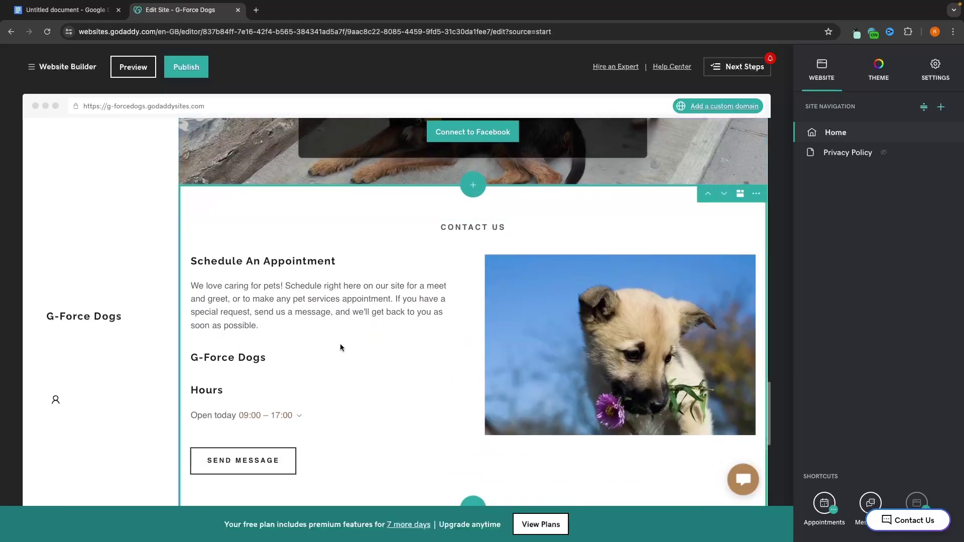
# Step: Review the social links, mailing list and footer at the end of the home page, and return to the header
pyautogui.scroll(-6, 341, 346)
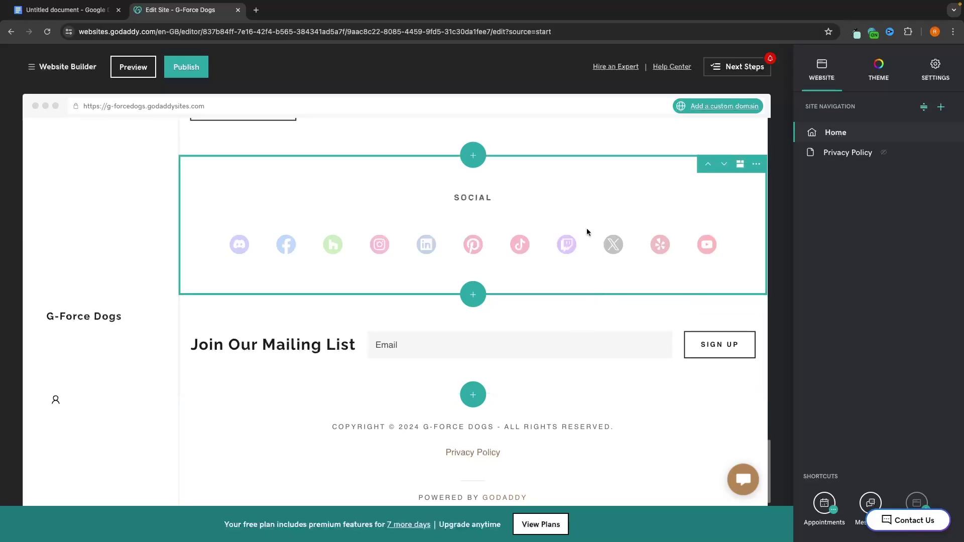
pyautogui.scroll(12, 587, 232)
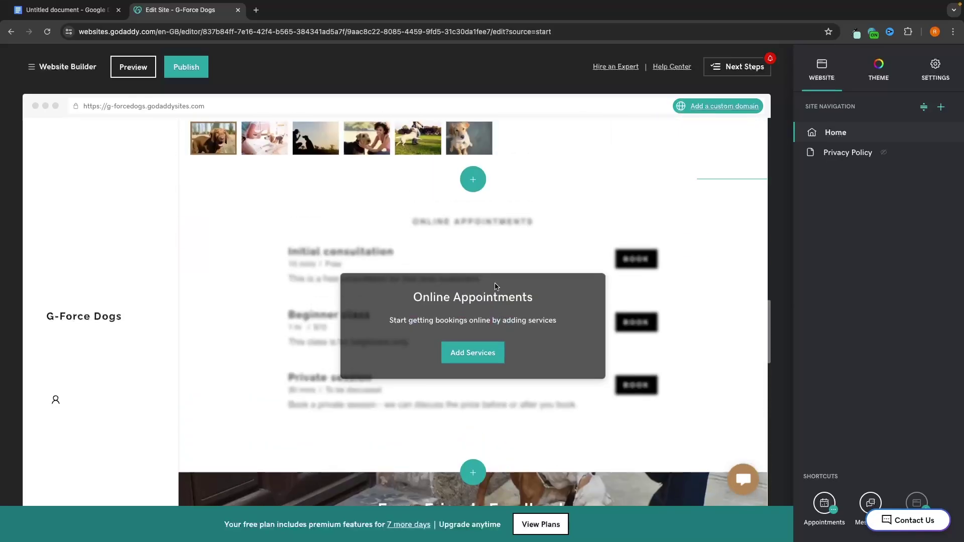
pyautogui.scroll(15, 494, 286)
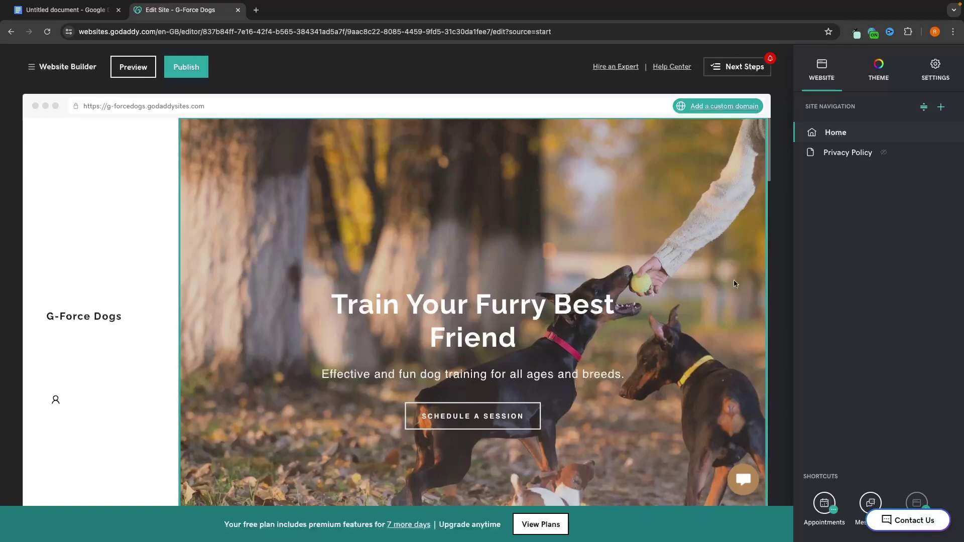
# Step: Browse the alternative site themes, apply the Bright theme and check the home page in it
pyautogui.click(881, 65)
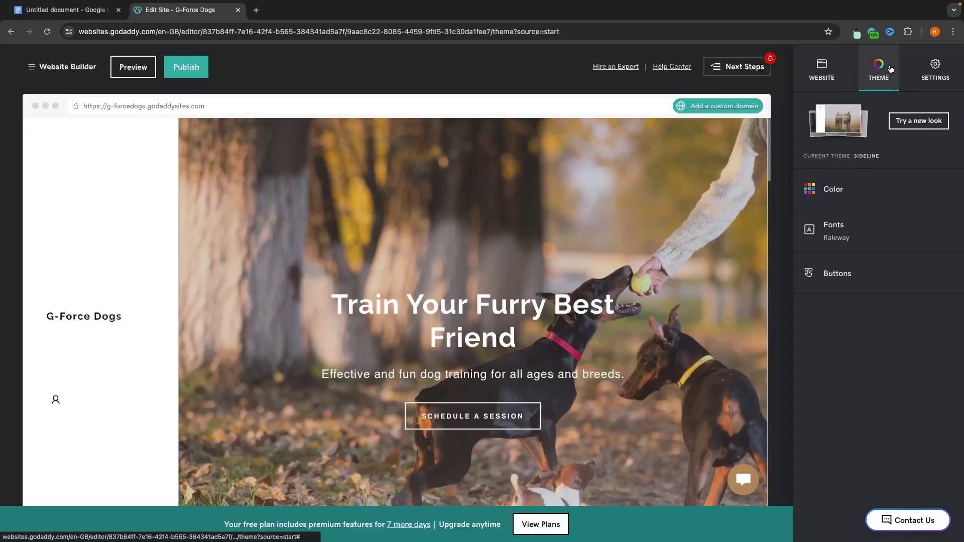
pyautogui.click(929, 125)
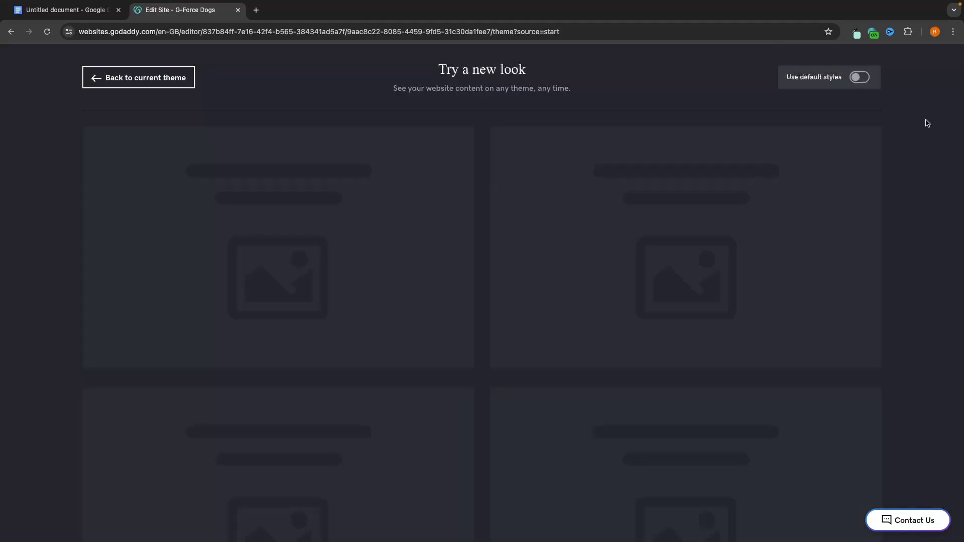
pyautogui.scroll(-2, 892, 234)
pyautogui.scroll(-8, 892, 234)
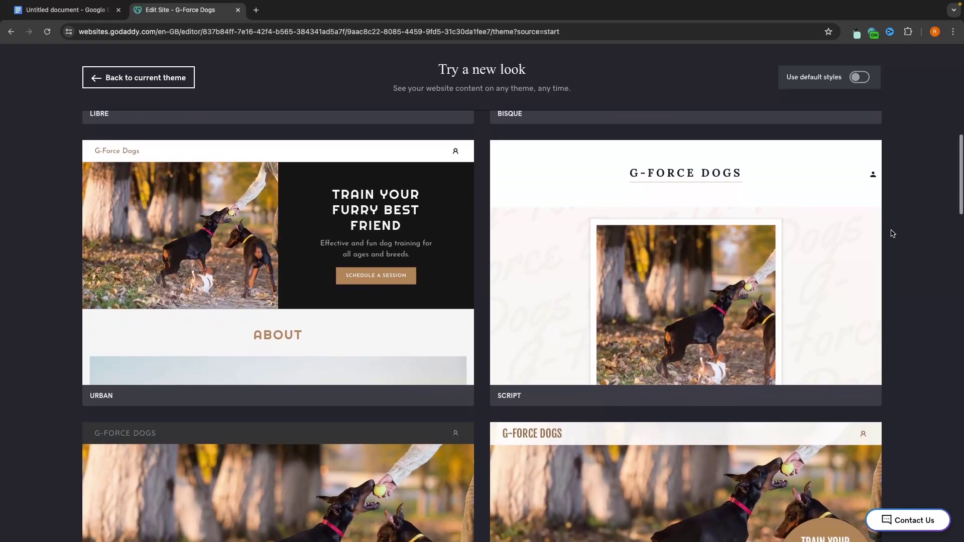
pyautogui.scroll(10, 891, 233)
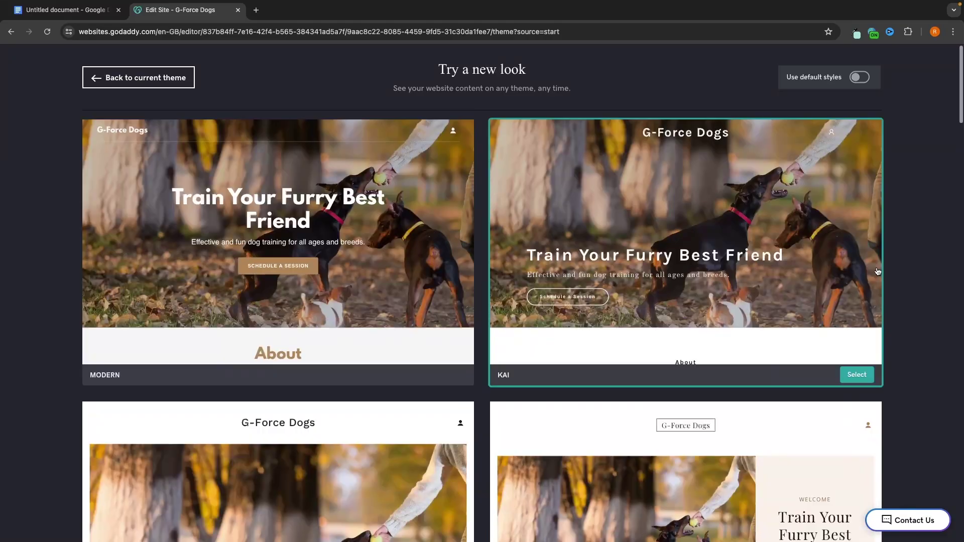
pyautogui.scroll(-10, 883, 251)
pyautogui.scroll(-6, 877, 271)
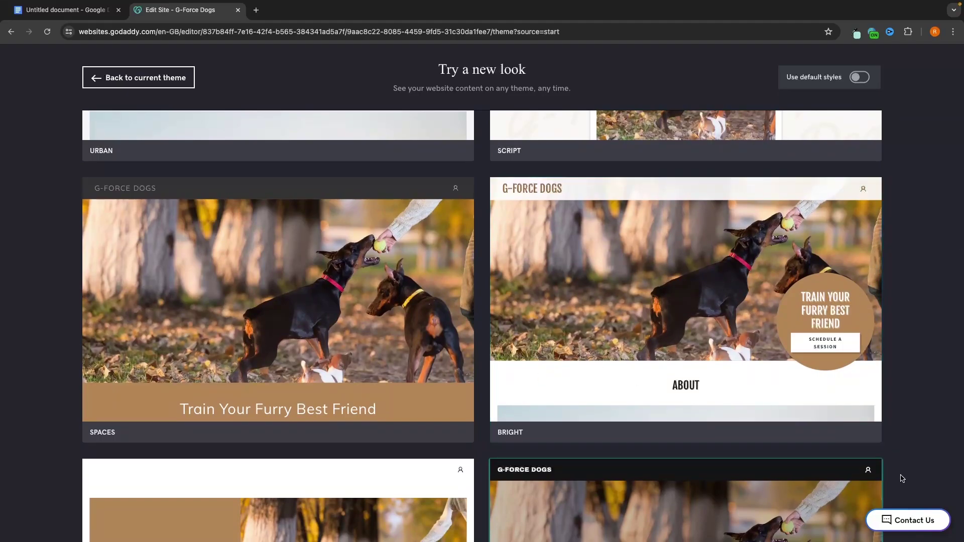
pyautogui.click(856, 433)
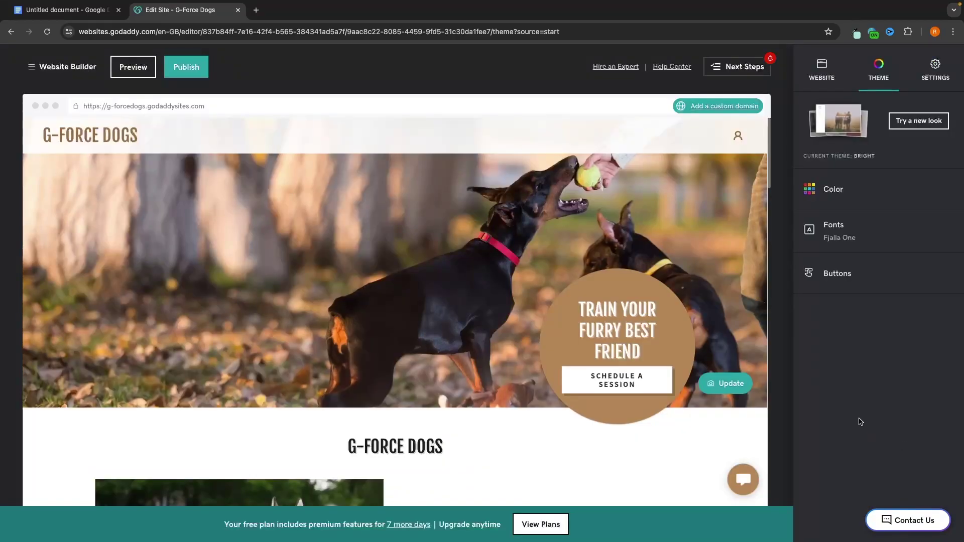
pyautogui.scroll(-6, 698, 329)
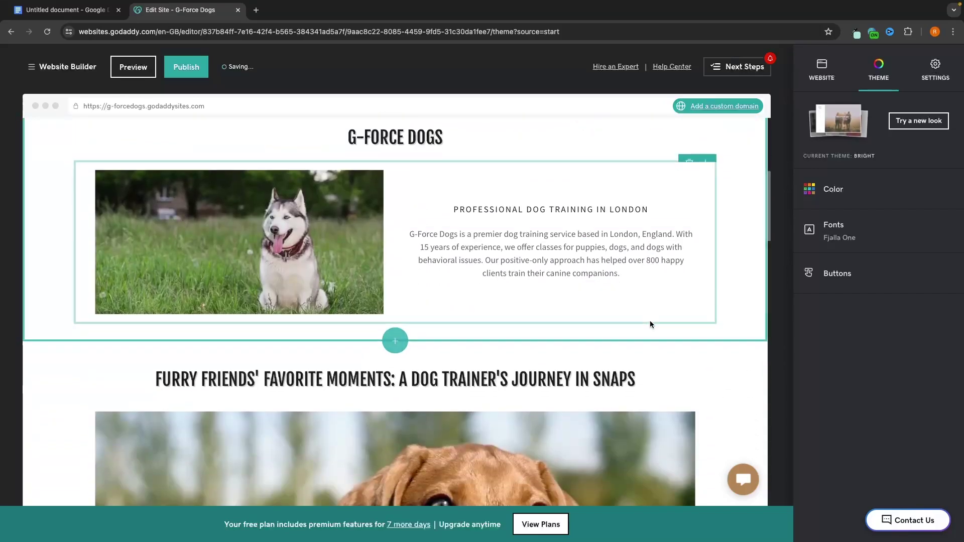
pyautogui.scroll(2, 650, 322)
pyautogui.scroll(5, 650, 321)
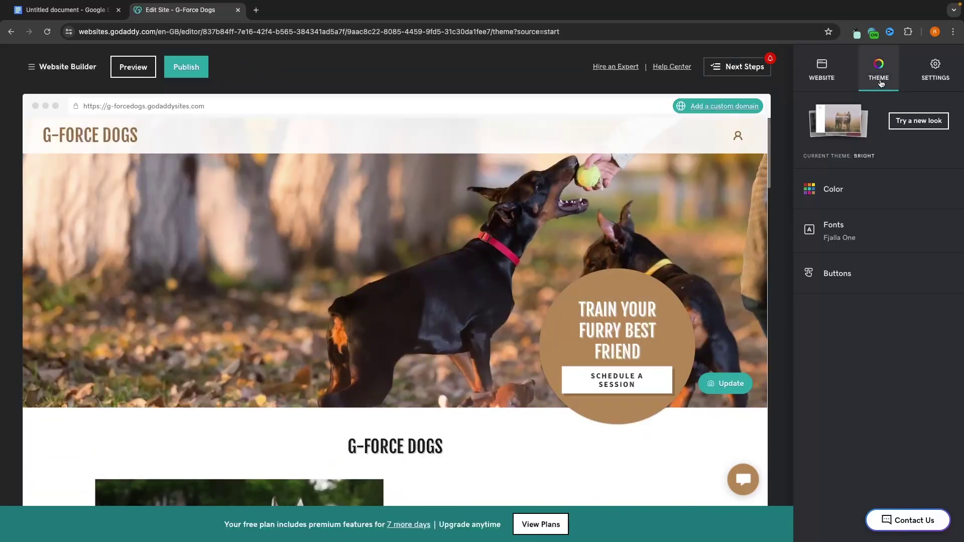
# Step: Try the suggested matching colors for the site, including dark green, orange #CD853F and gray #696969
pyautogui.click(823, 196)
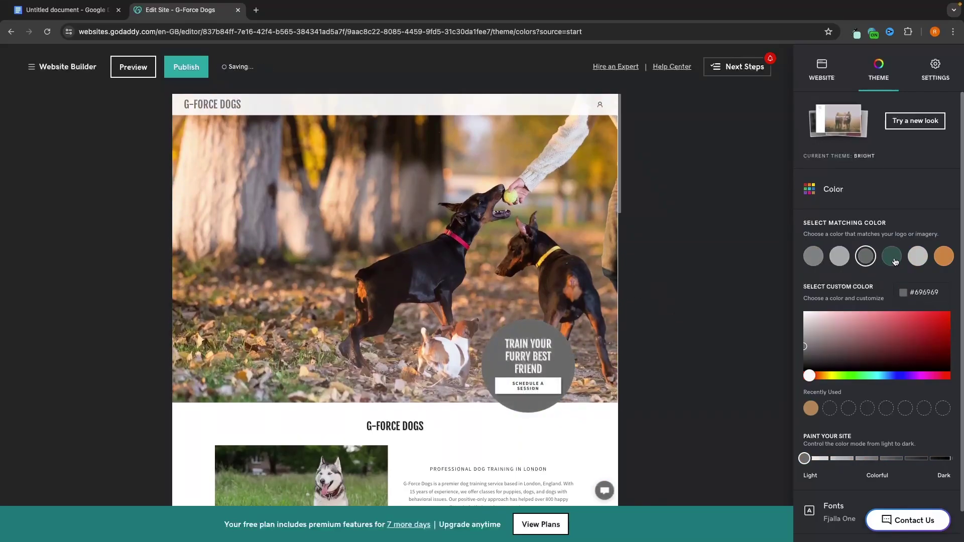
pyautogui.click(892, 257)
pyautogui.click(912, 260)
pyautogui.click(943, 257)
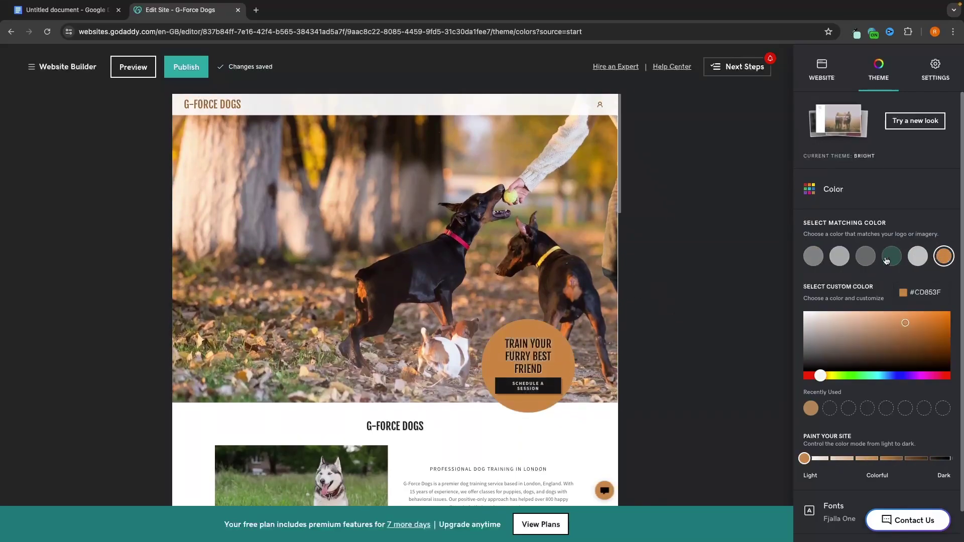
pyautogui.click(864, 258)
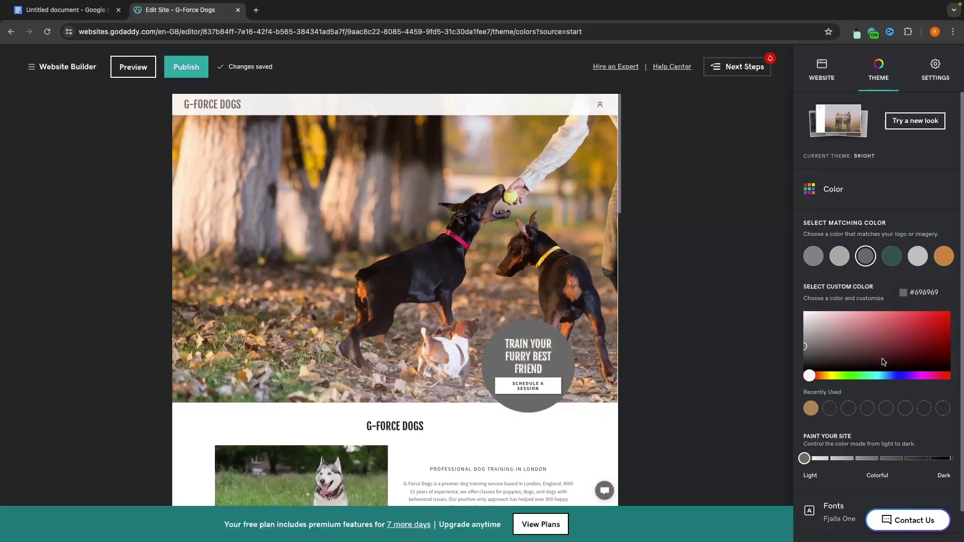
# Step: Set the site's custom color to a bright blue, #1580E8
pyautogui.scroll(-1, 845, 266)
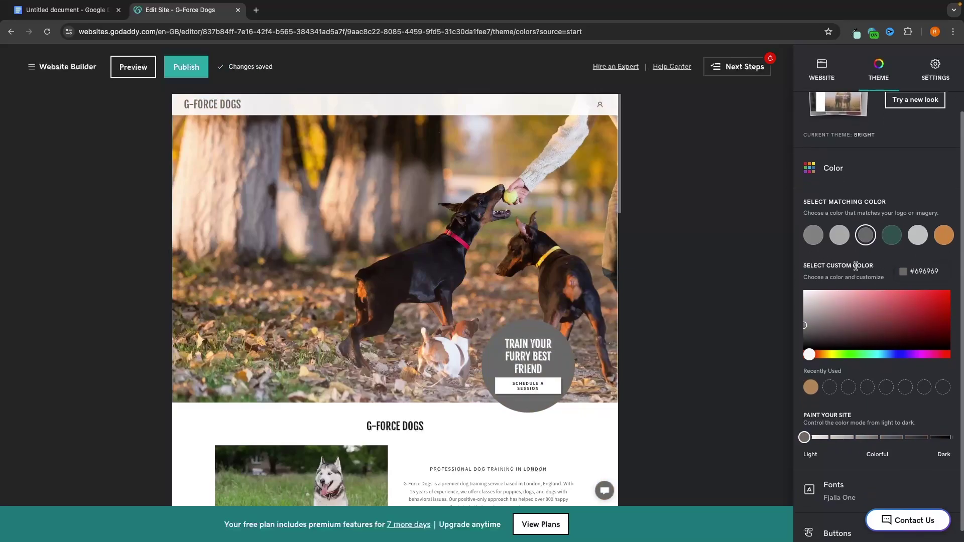
pyautogui.moveTo(884, 309); pyautogui.dragTo(899, 305)
pyautogui.moveTo(879, 355); pyautogui.dragTo(888, 355)
pyautogui.moveTo(906, 324); pyautogui.dragTo(962, 291)
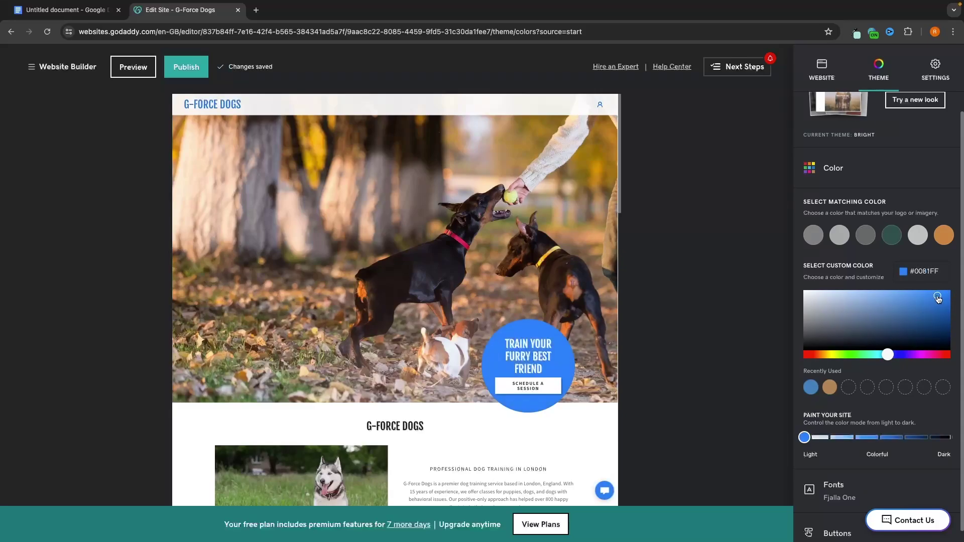
pyautogui.click(937, 297)
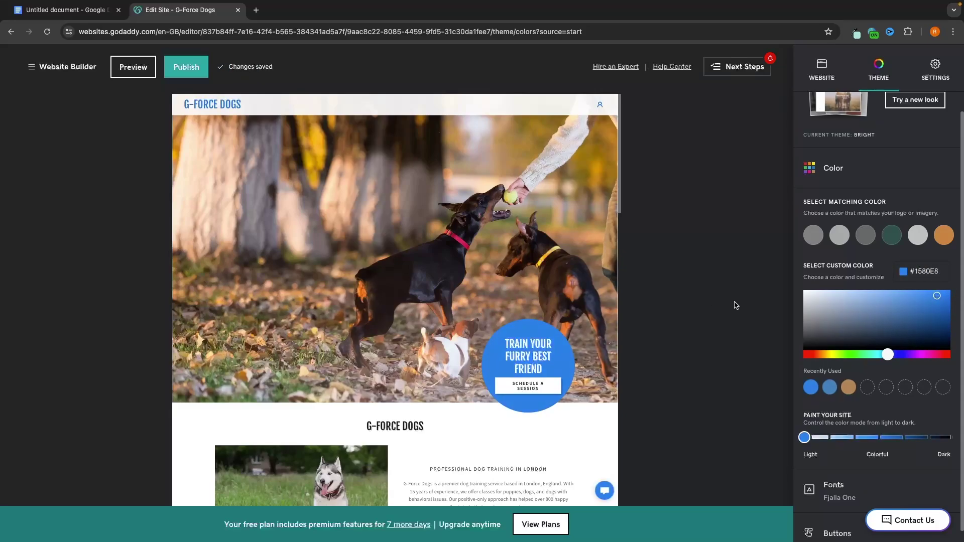
# Step: Try the site's color mode at Colorful and at Dark, and return it to Light
pyautogui.scroll(-1, 842, 331)
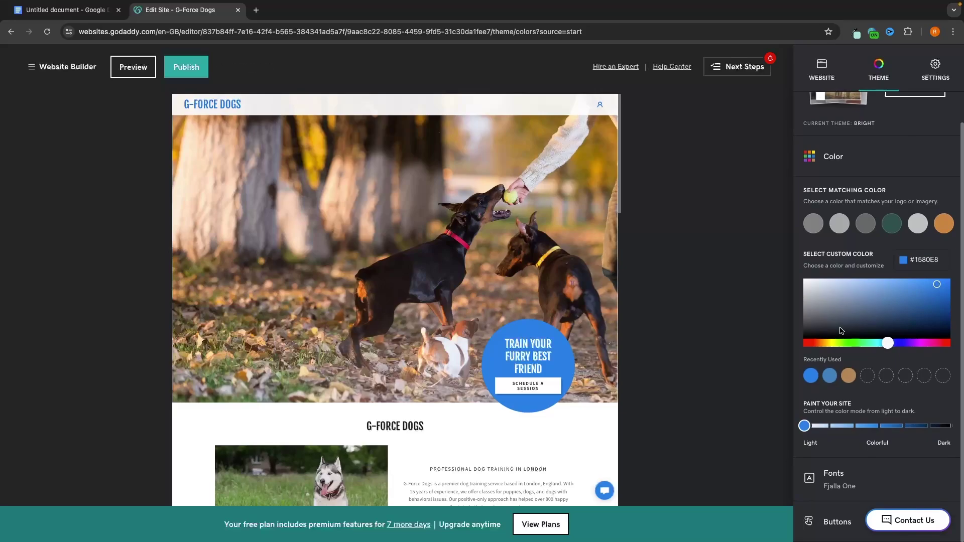
pyautogui.moveTo(803, 406); pyautogui.dragTo(846, 403)
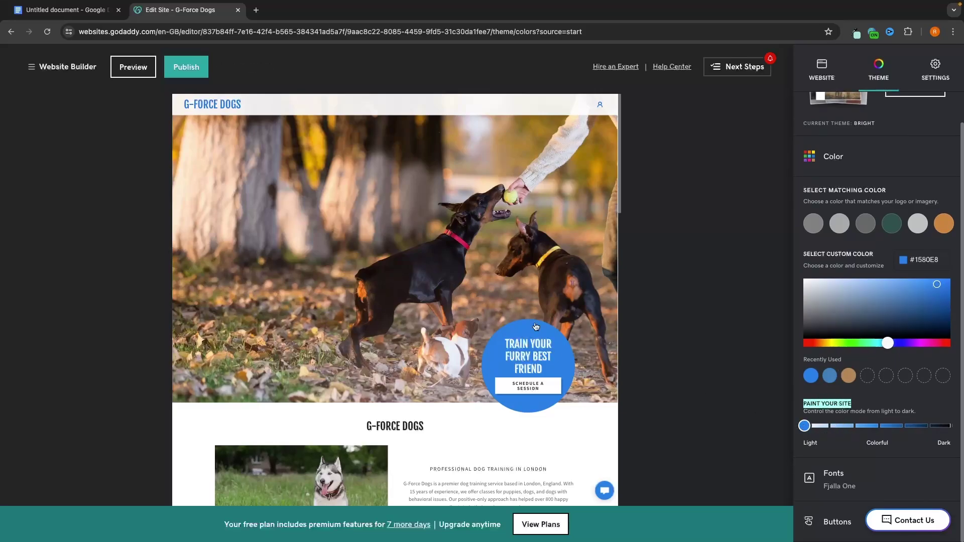
pyautogui.scroll(-2, 458, 325)
pyautogui.press('Right')
pyautogui.press('Right')
pyautogui.press('Right')
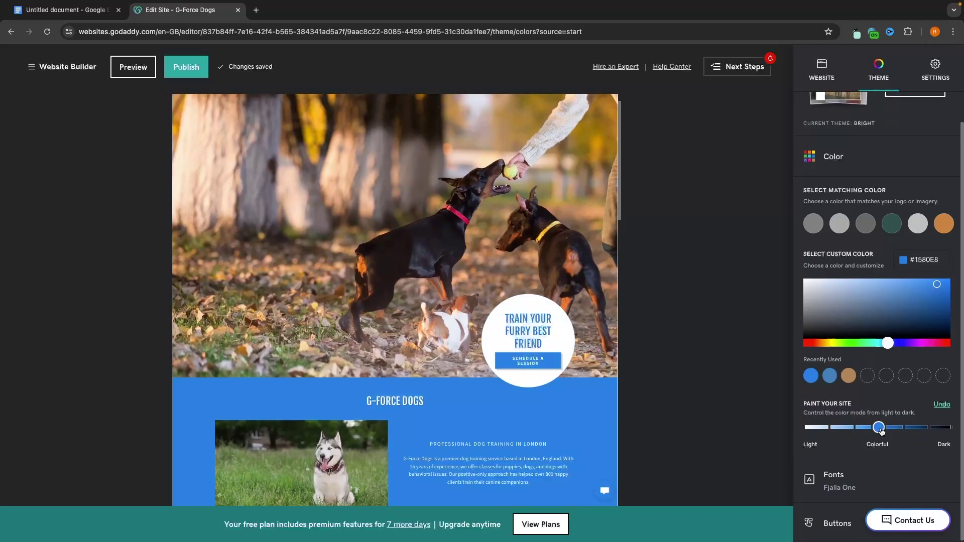
pyautogui.scroll(-6, 573, 321)
pyautogui.scroll(7, 574, 323)
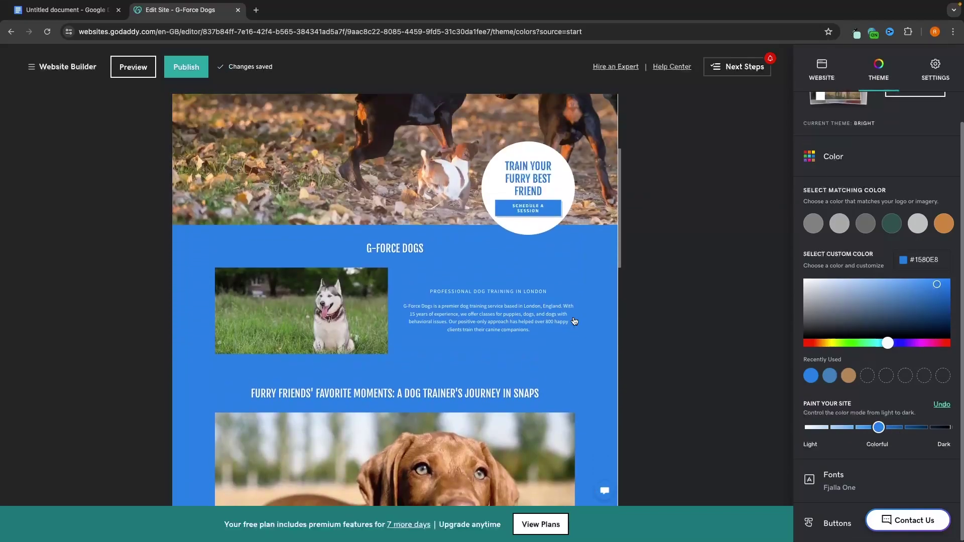
pyautogui.click(951, 428)
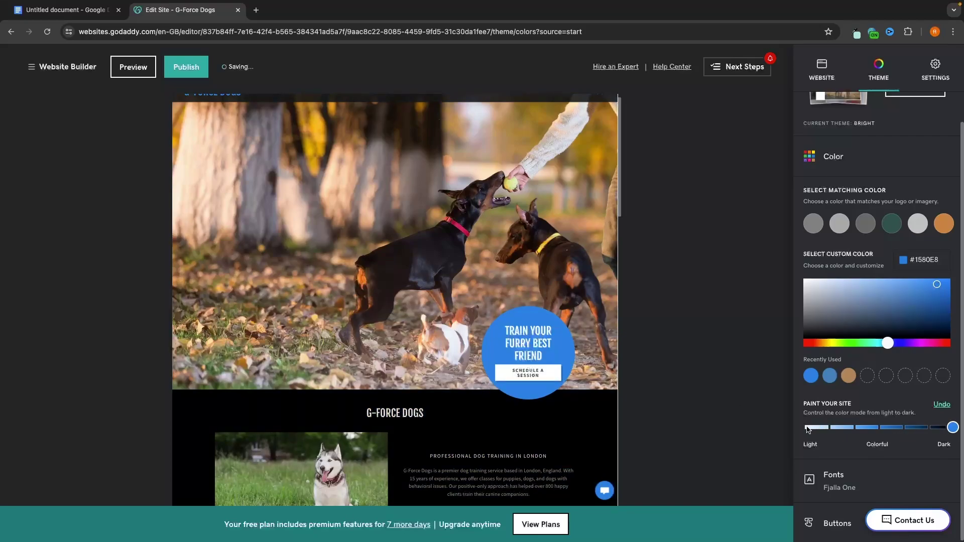
pyautogui.click(806, 428)
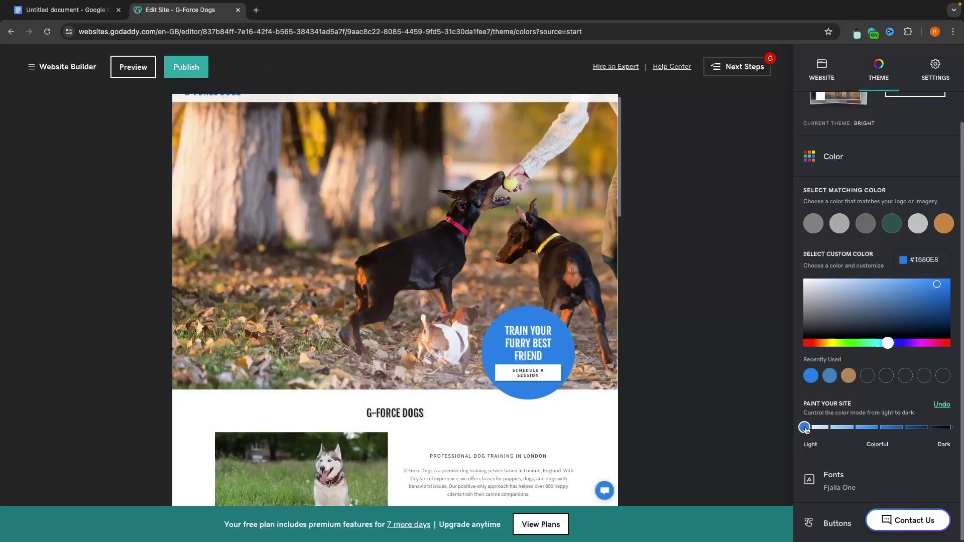
# Step: Set the site's primary font to Helsinki
pyautogui.click(856, 479)
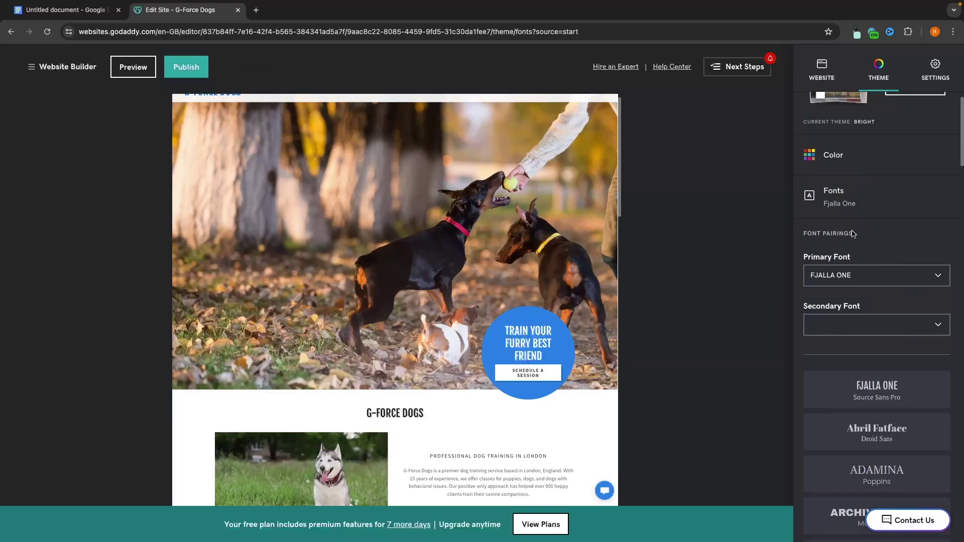
pyautogui.click(846, 278)
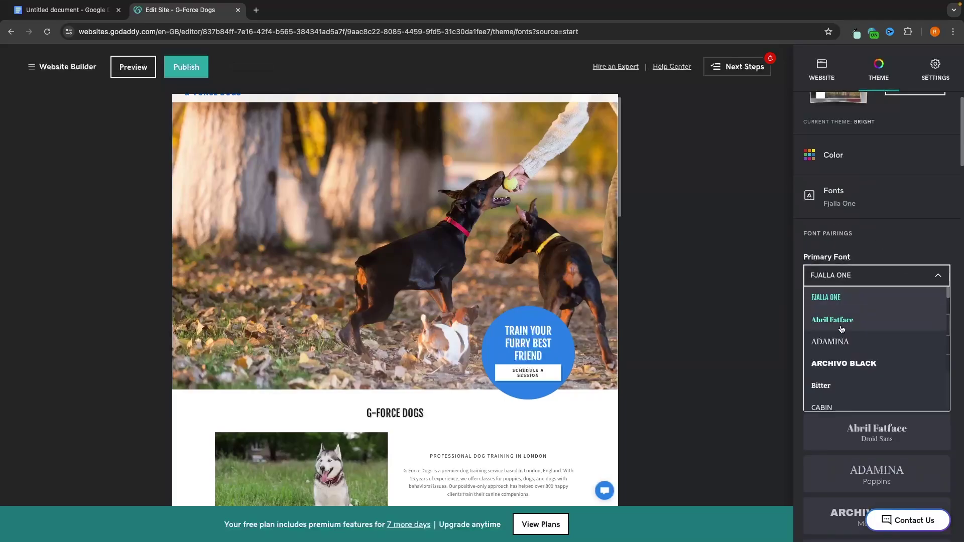
pyautogui.scroll(-3, 842, 326)
pyautogui.scroll(-8, 842, 329)
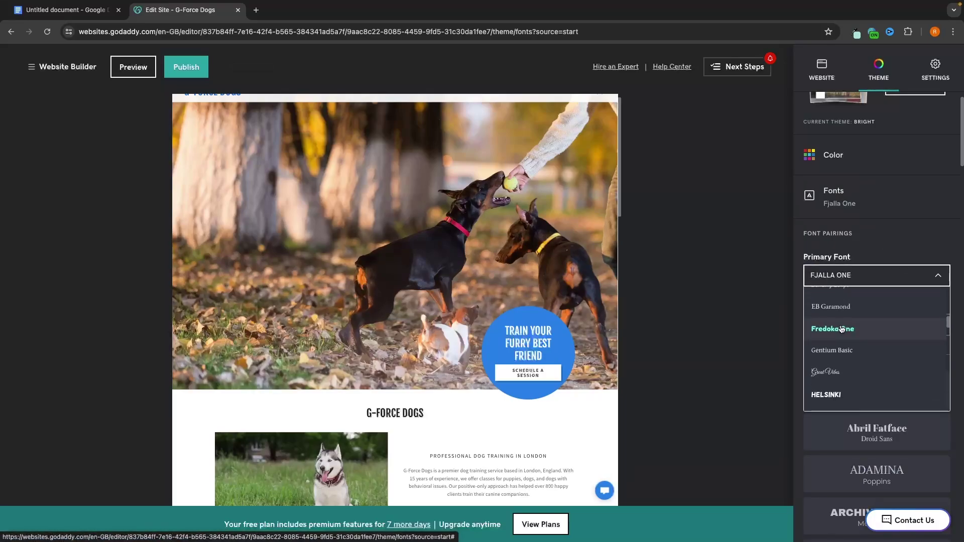
pyautogui.click(844, 308)
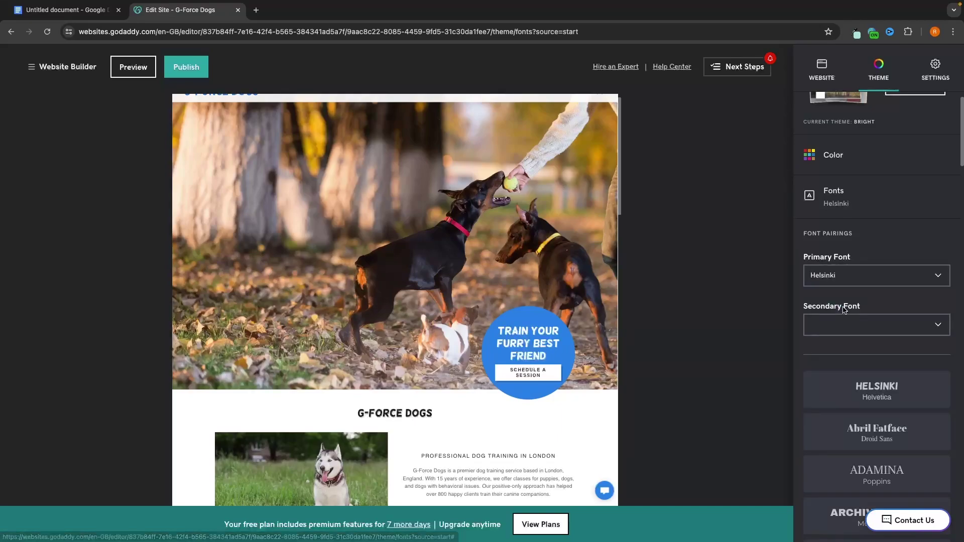
pyautogui.click(853, 329)
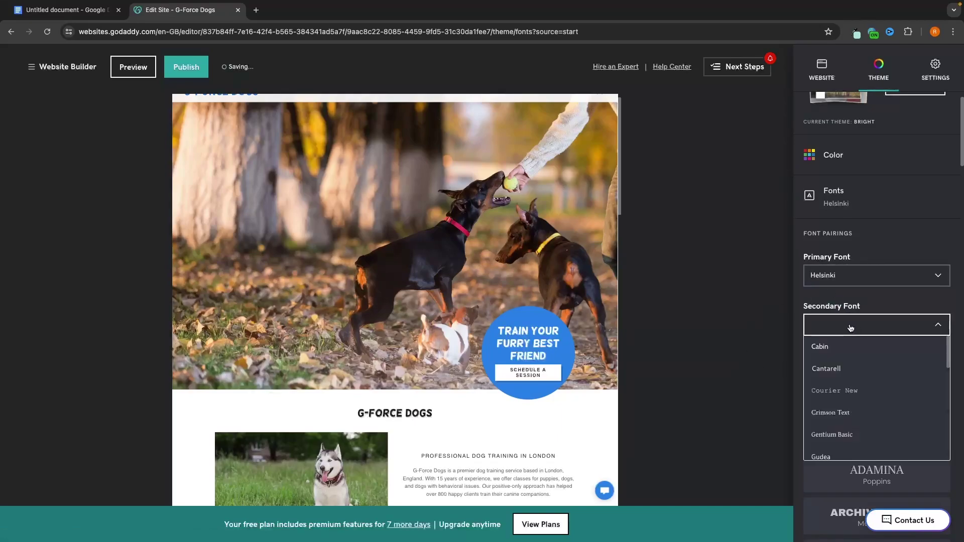
pyautogui.scroll(-8, 862, 387)
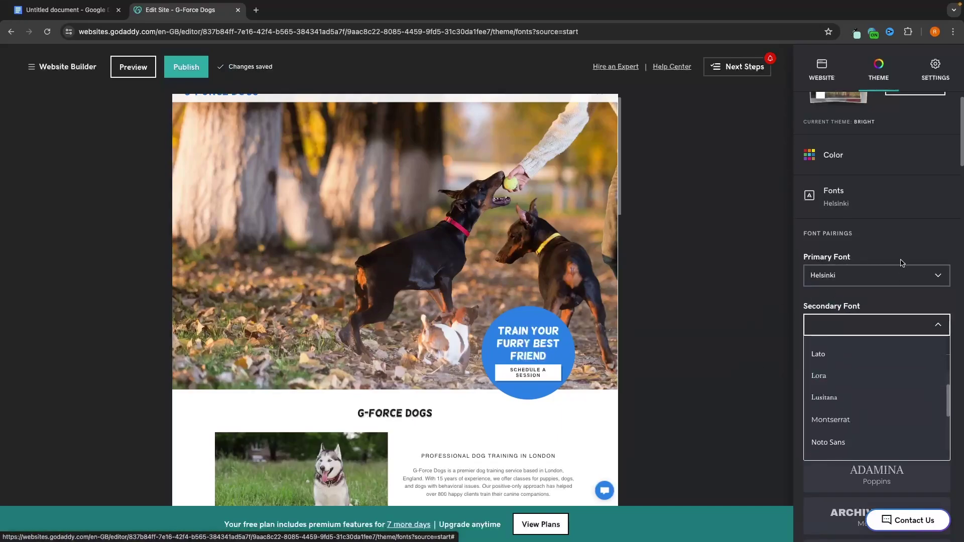
pyautogui.click(869, 279)
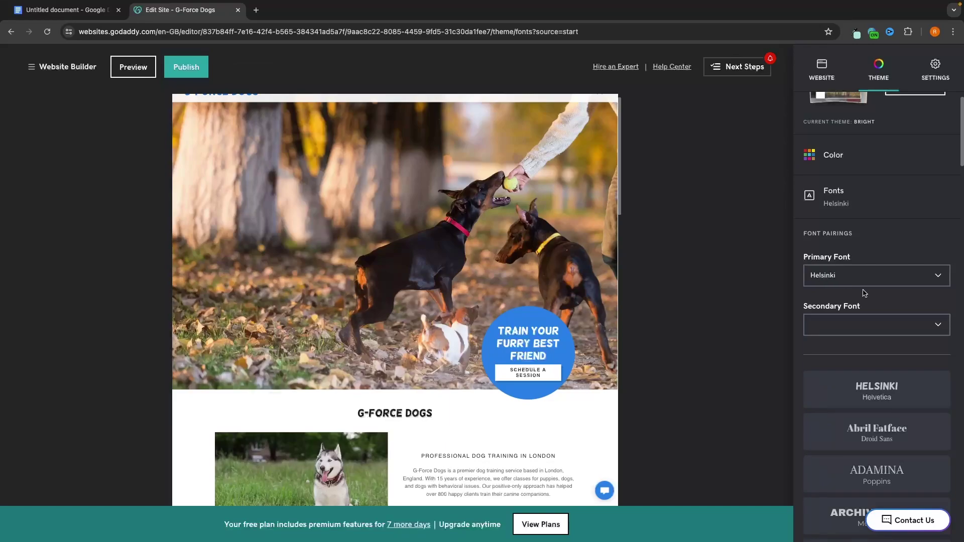
pyautogui.click(848, 188)
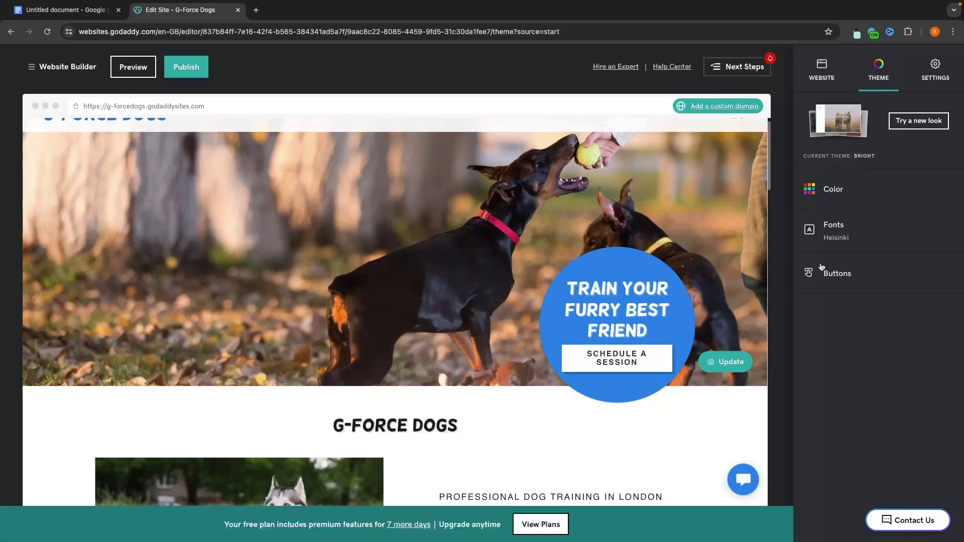
# Step: Change the site's primary button style to the solid, fully rounded pill shape, keeping the theme color
pyautogui.scroll(-15, 713, 289)
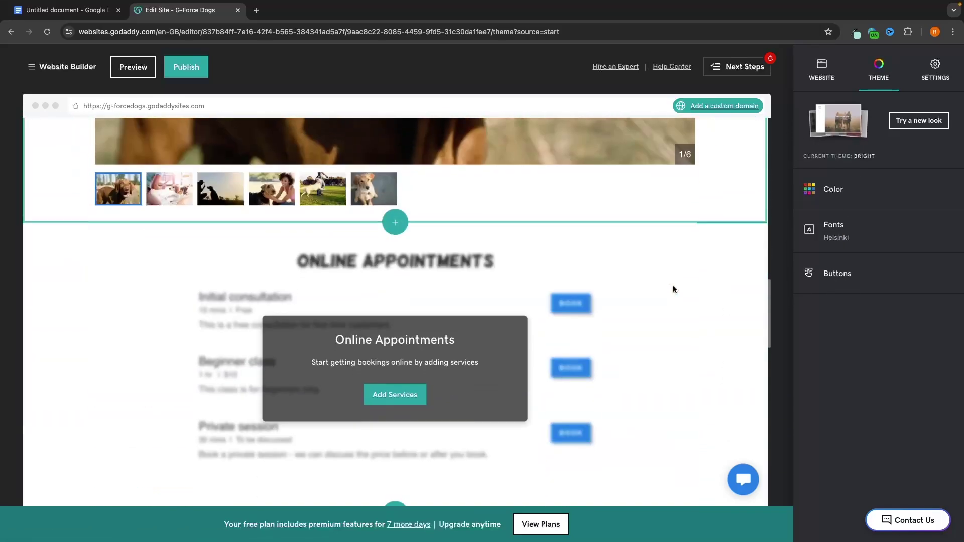
pyautogui.scroll(-1, 673, 289)
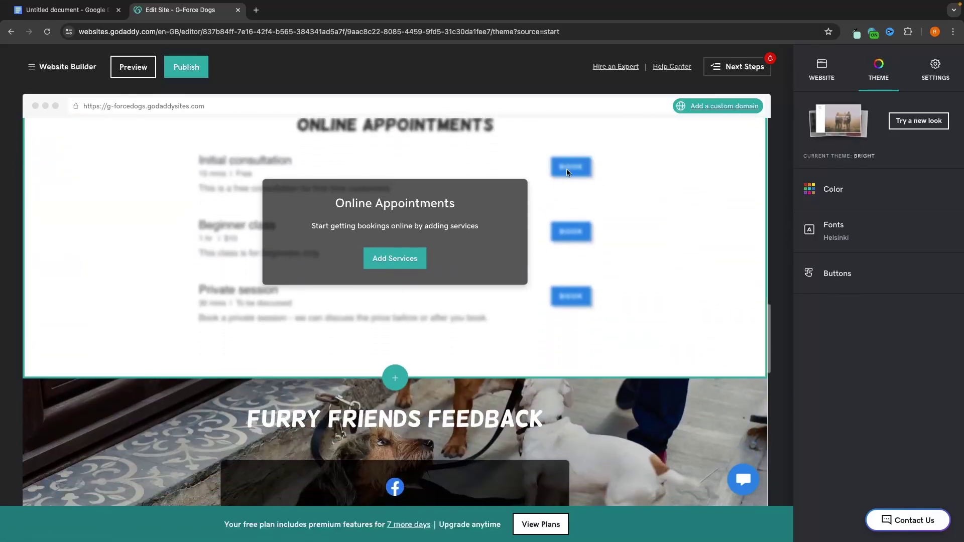
pyautogui.click(859, 282)
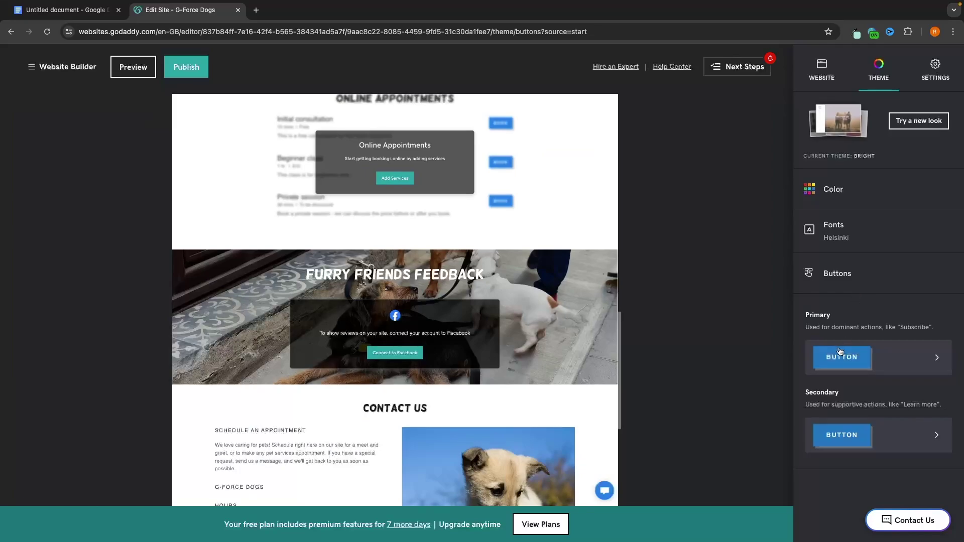
pyautogui.click(860, 358)
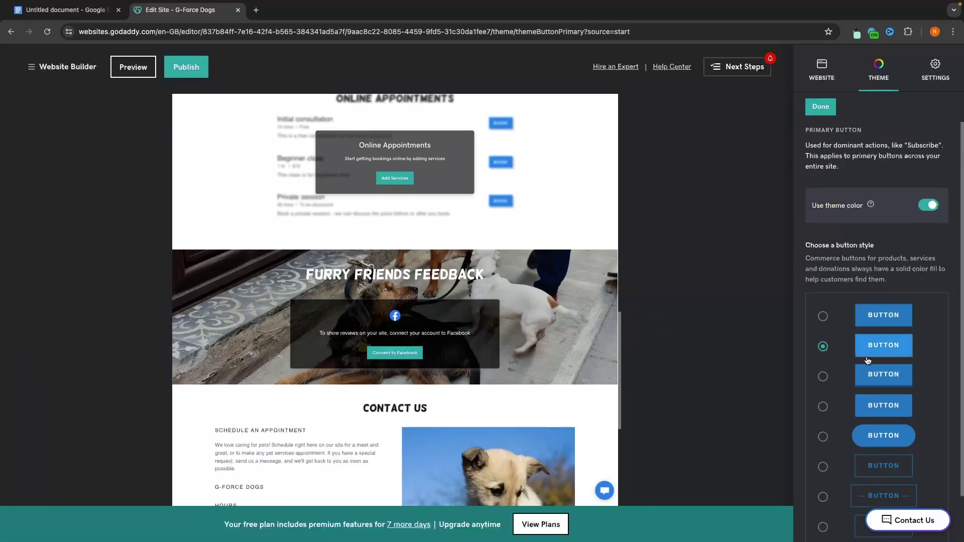
pyautogui.click(861, 433)
pyautogui.scroll(-1, 835, 392)
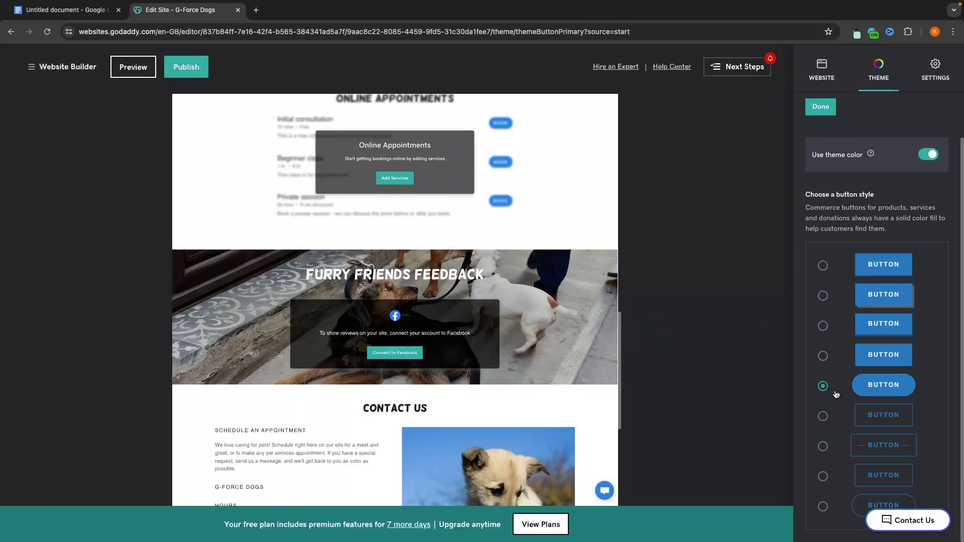
pyautogui.scroll(-1, 835, 392)
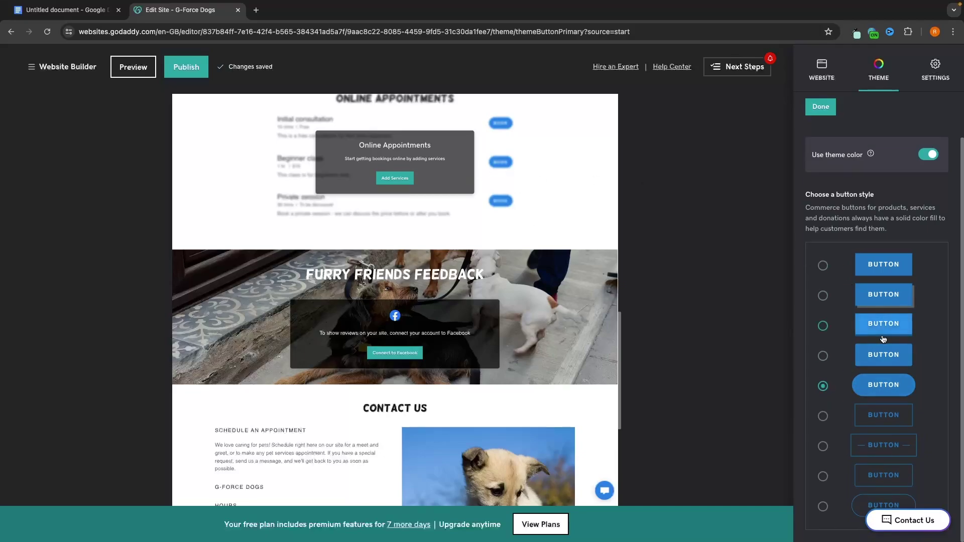
pyautogui.scroll(2, 846, 170)
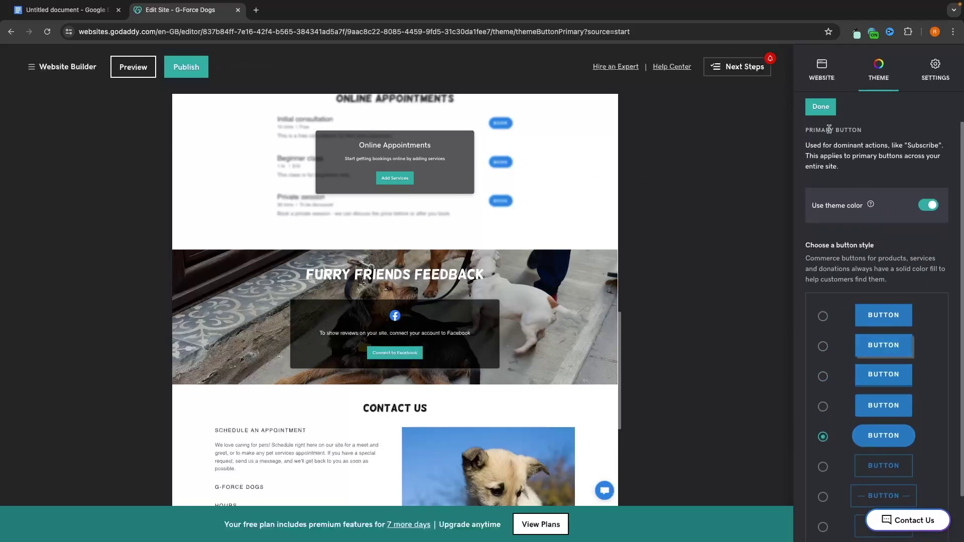
pyautogui.click(821, 107)
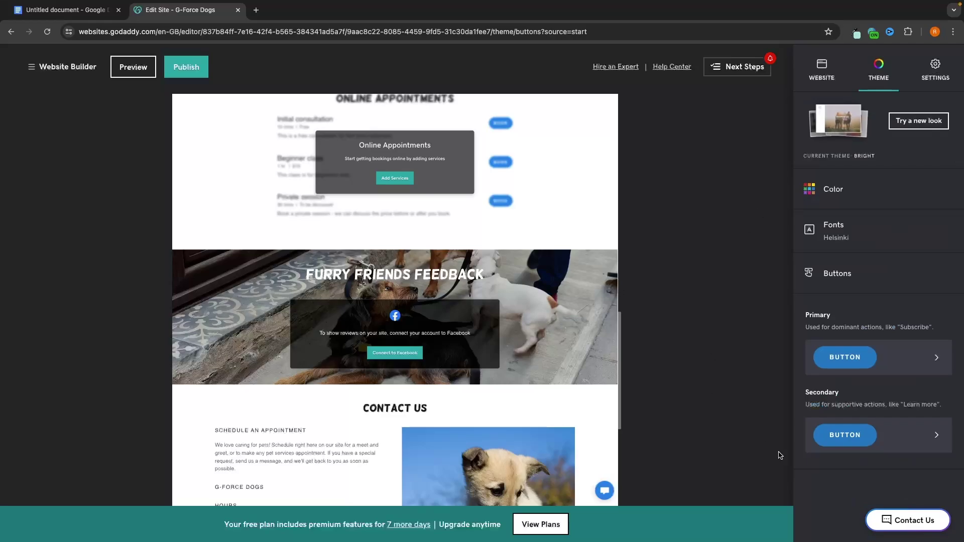
# Step: Try "ejgnrgejkgb" as the header's text logo, and undo the text change
pyautogui.scroll(6, 613, 248)
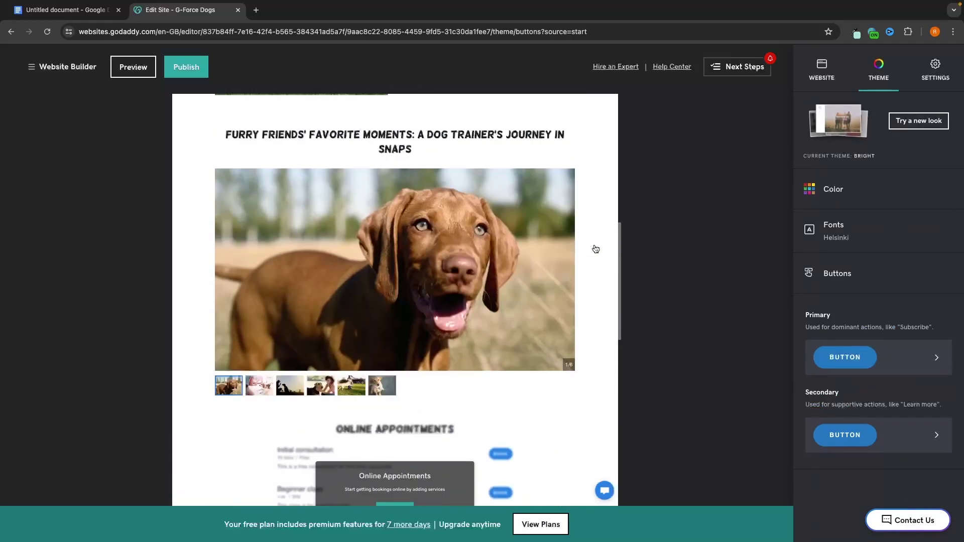
pyautogui.scroll(2, 673, 218)
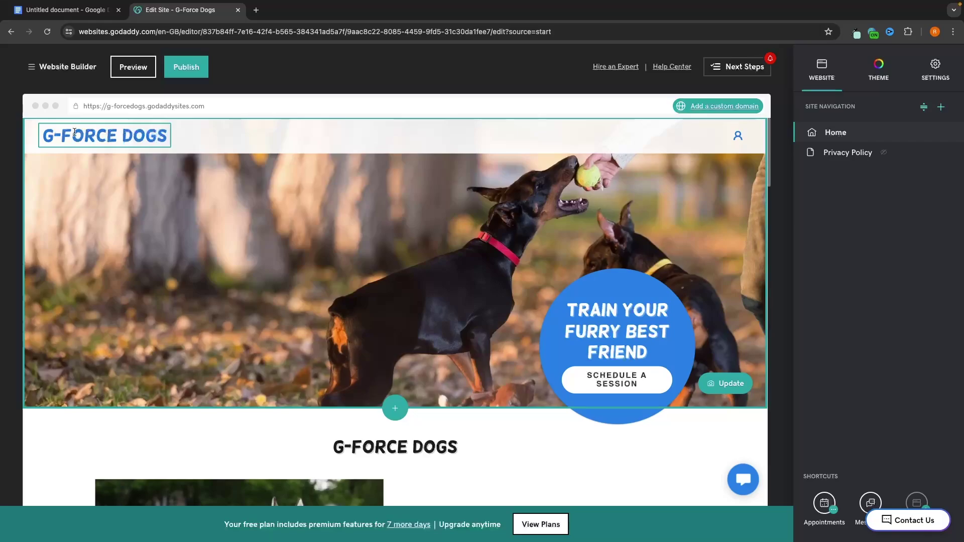
pyautogui.click(100, 133)
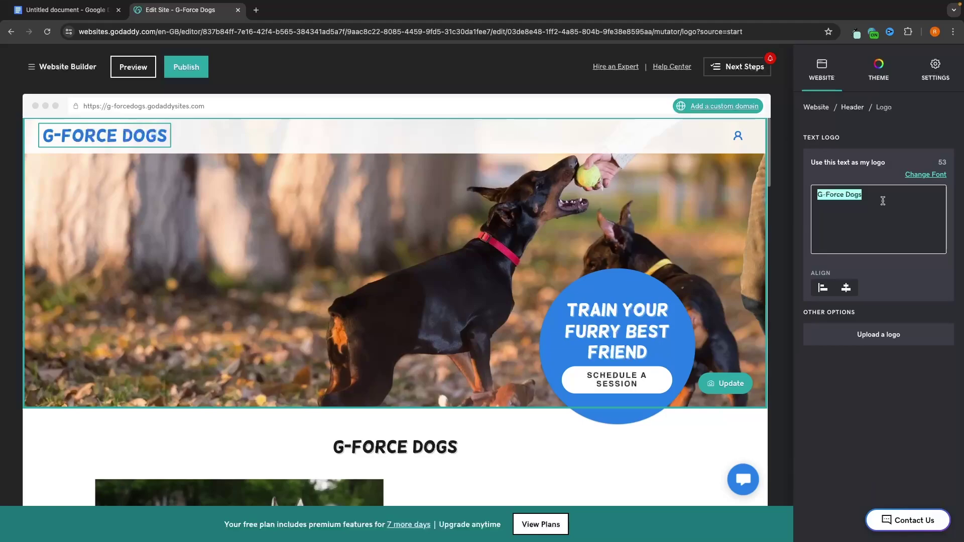
pyautogui.write('ejgnrgejkgb')
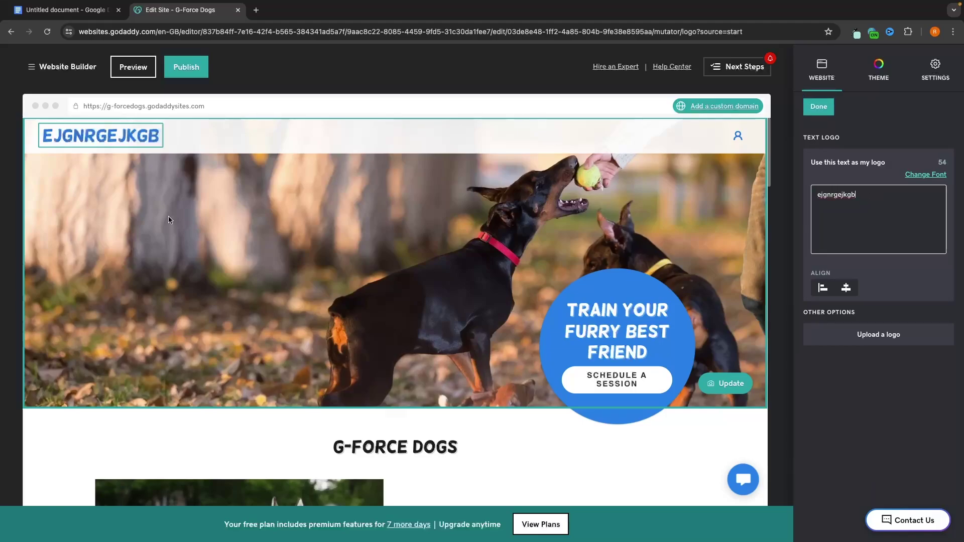
pyautogui.hotkey('ctrl', 'z')
pyautogui.hotkey('ctrl', 'z')
pyautogui.hotkey('ctrl', 'z')
pyautogui.hotkey('ctrl', 'z')
pyautogui.hotkey('ctrl', 'z')
pyautogui.hotkey('ctrl', 'z')
pyautogui.hotkey('ctrl', 'z')
pyautogui.hotkey('ctrl', 'z')
pyautogui.hotkey('ctrl', 'z')
pyautogui.hotkey('ctrl', 'z')
pyautogui.hotkey('ctrl', 'z')
pyautogui.hotkey('ctrl', 'z')
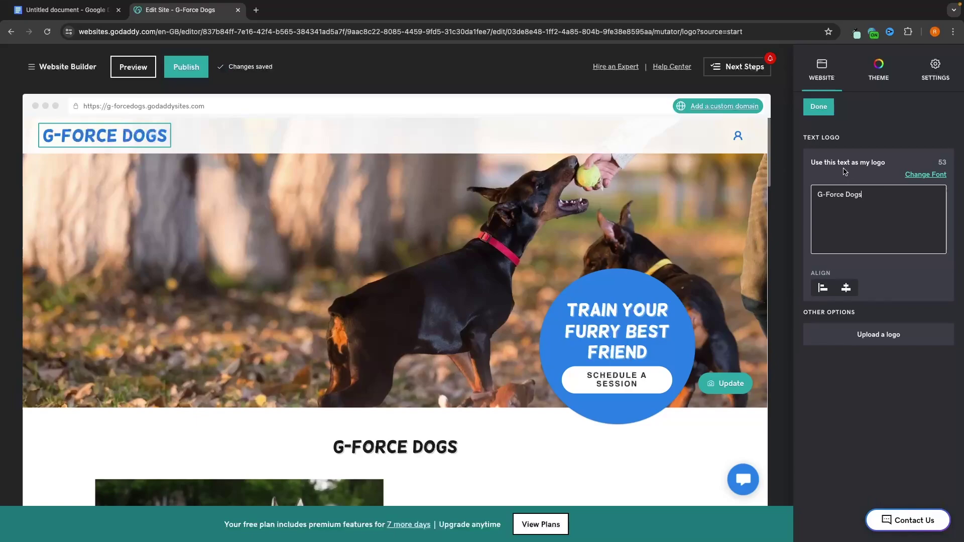
# Step: Start creating a free logo for G-Force Dogs, describing the business as "A professional dog trainer"
pyautogui.click(876, 340)
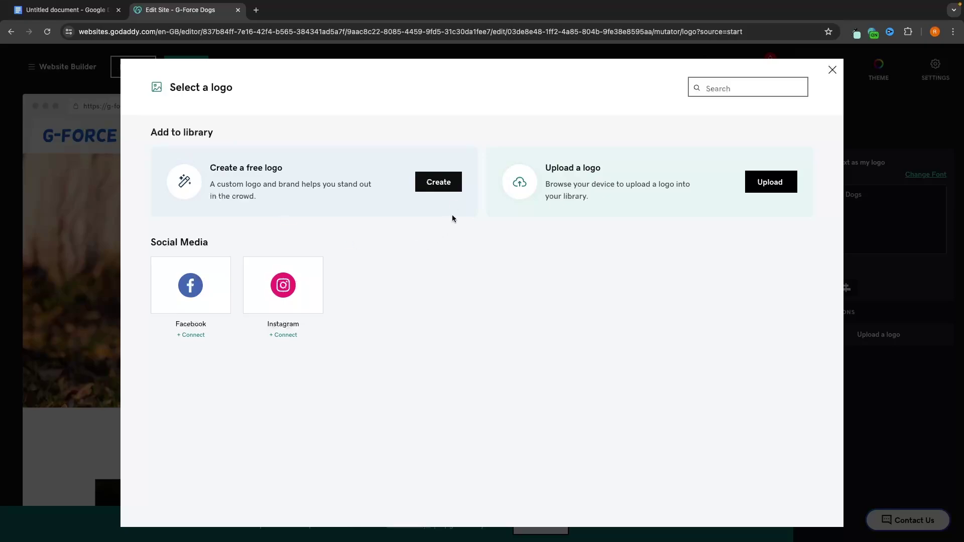
pyautogui.click(451, 187)
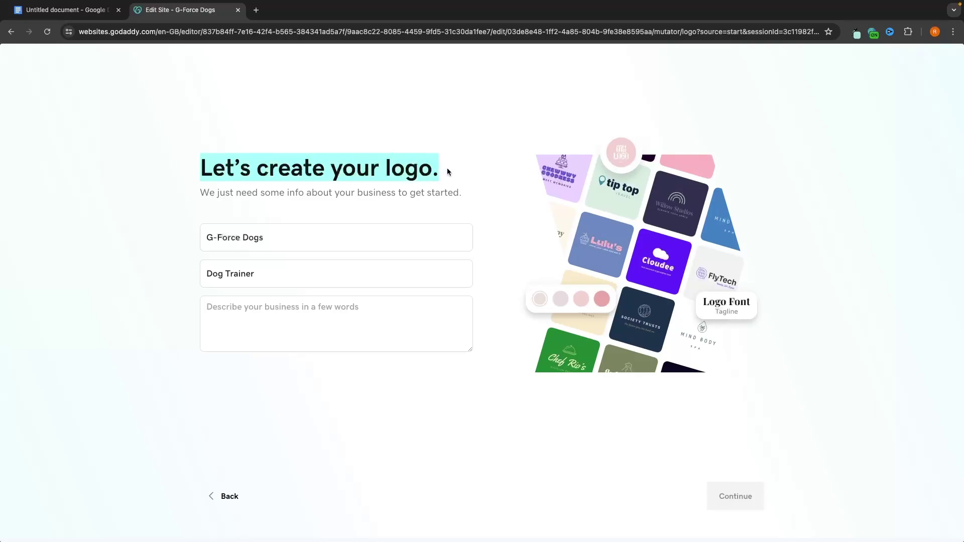
pyautogui.click(282, 309)
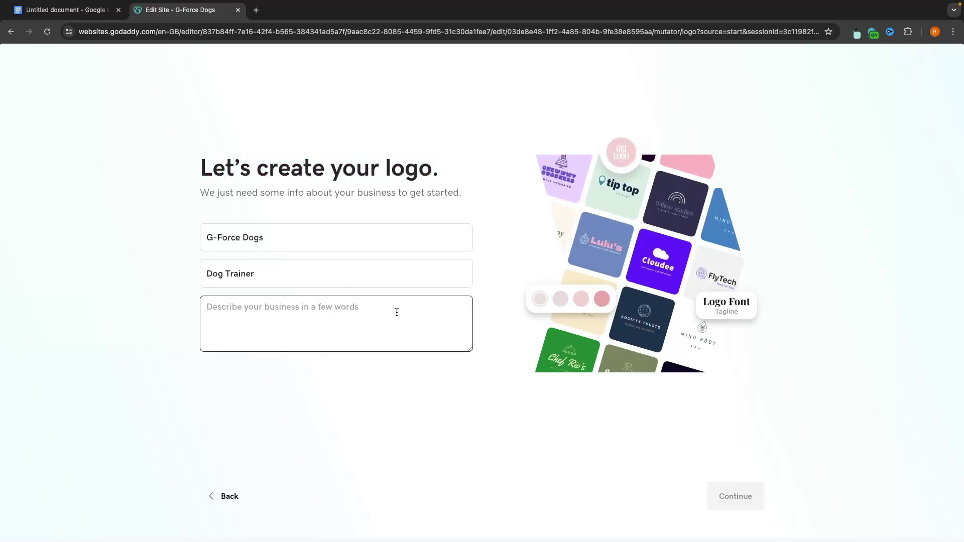
pyautogui.write('A professional dog trainer')
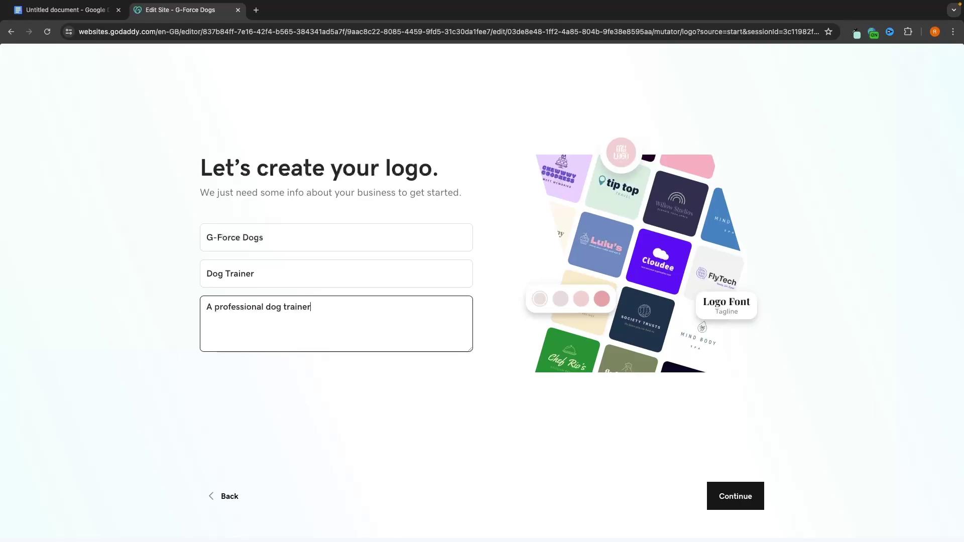
pyautogui.click(731, 497)
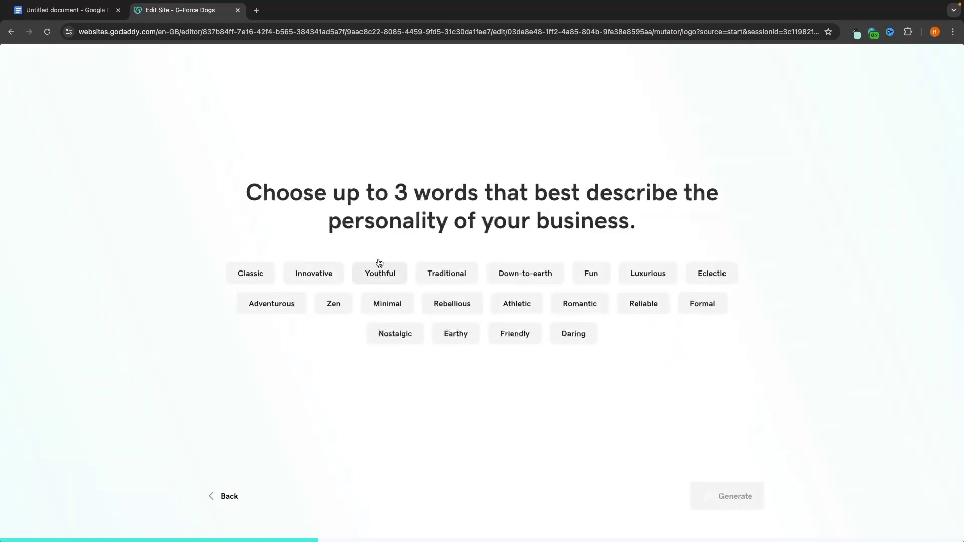
# Step: Choose Friendly, Athletic and Youthful as the business personality words and generate the logo designs
pyautogui.moveTo(276, 192); pyautogui.dragTo(649, 206)
pyautogui.click(649, 207)
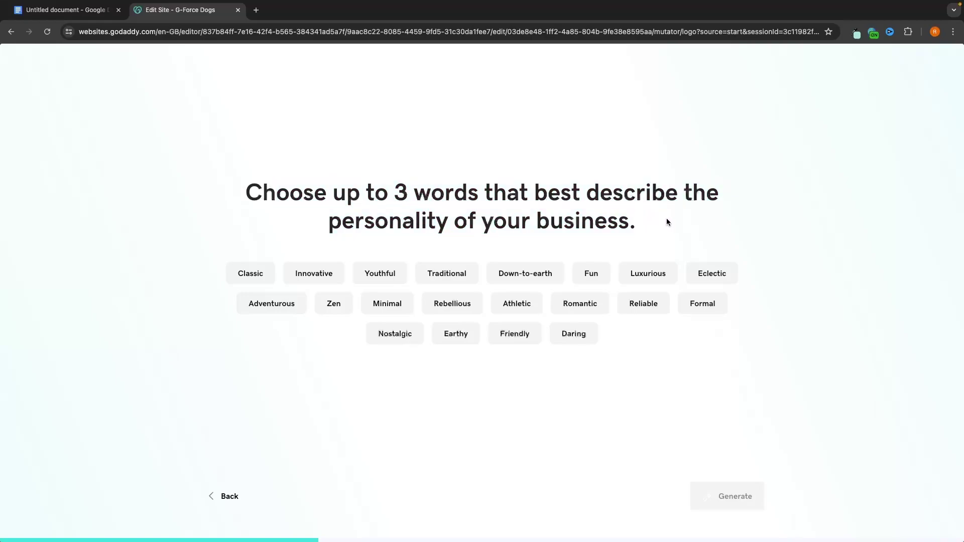
pyautogui.click(513, 342)
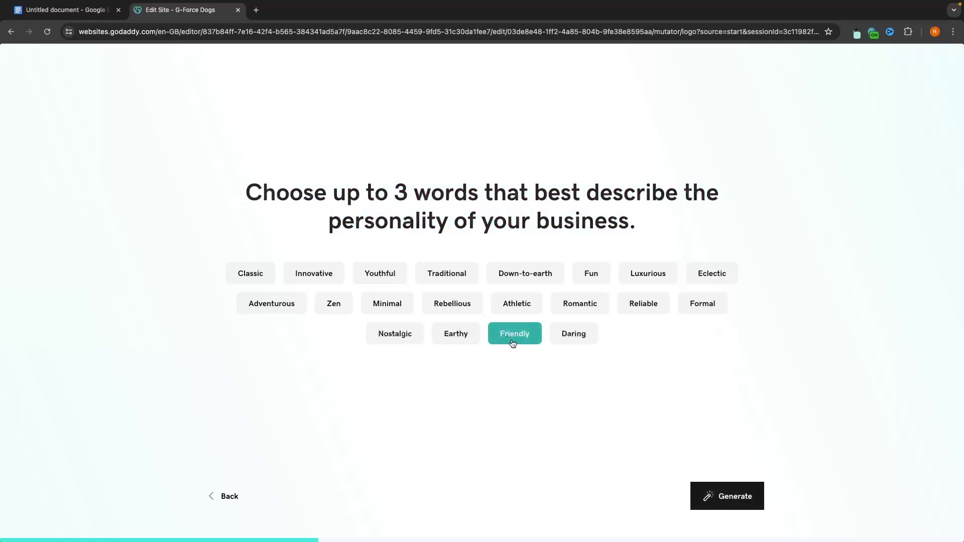
pyautogui.click(533, 300)
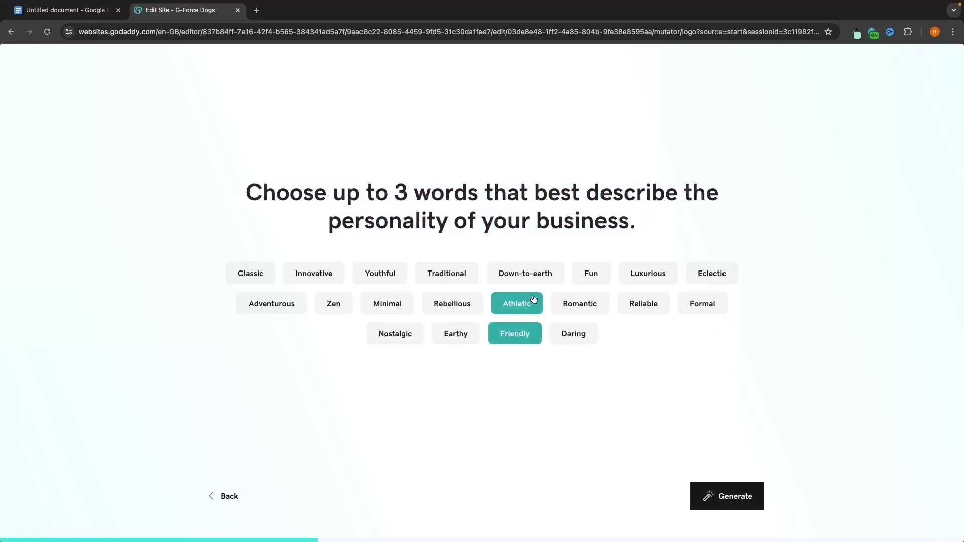
pyautogui.click(396, 275)
pyautogui.click(714, 492)
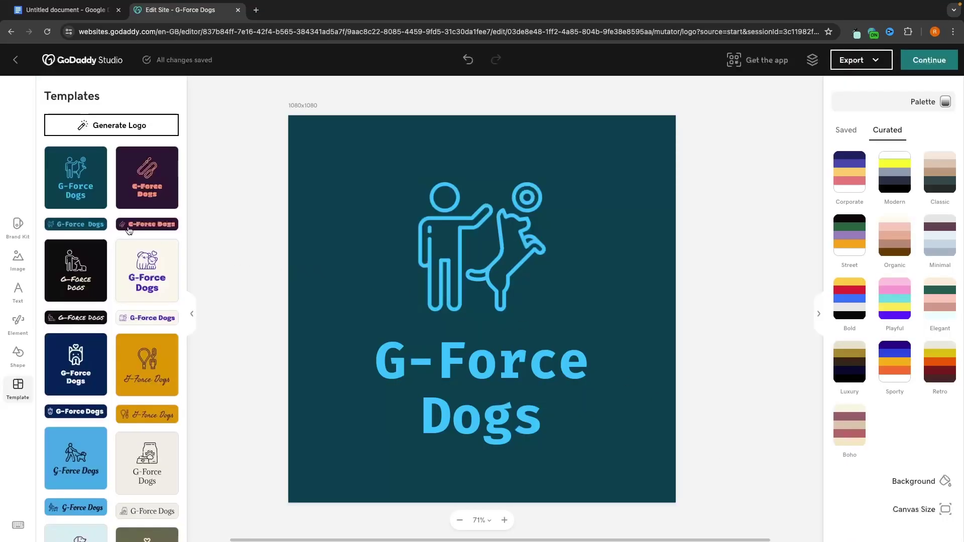
# Step: Browse the generated logo templates and apply the cream one with two cuddling pets, a heart and purple lettering
pyautogui.scroll(-2, 117, 228)
pyautogui.scroll(-12, 118, 228)
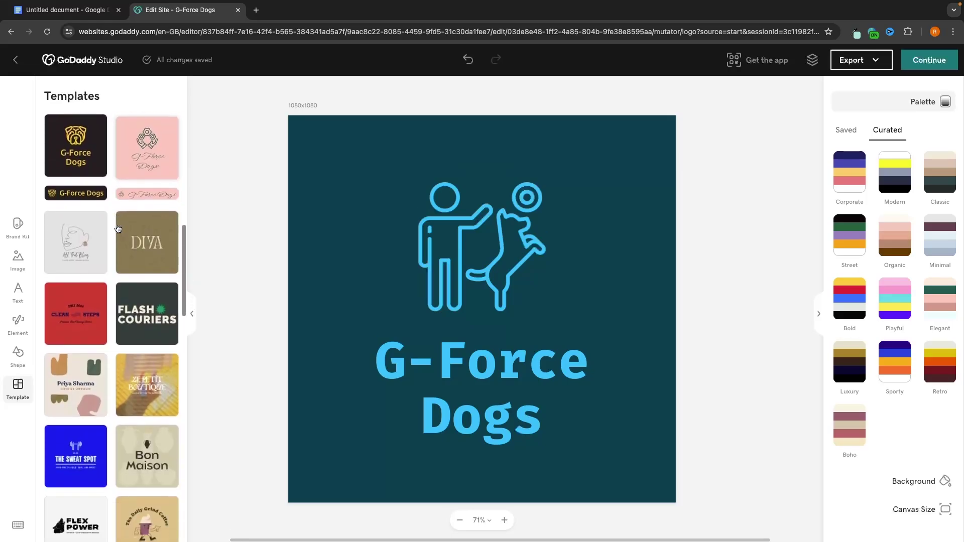
pyautogui.scroll(14, 118, 228)
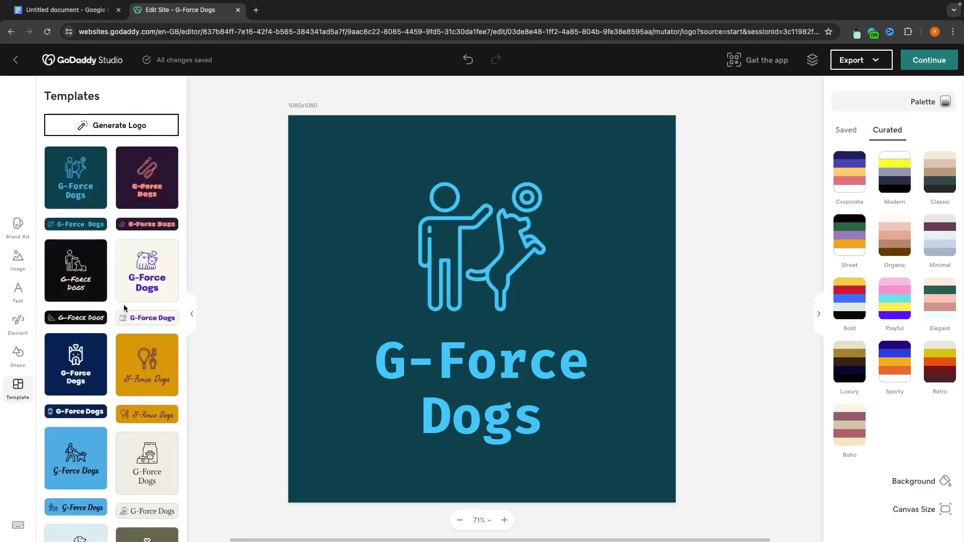
pyautogui.click(154, 281)
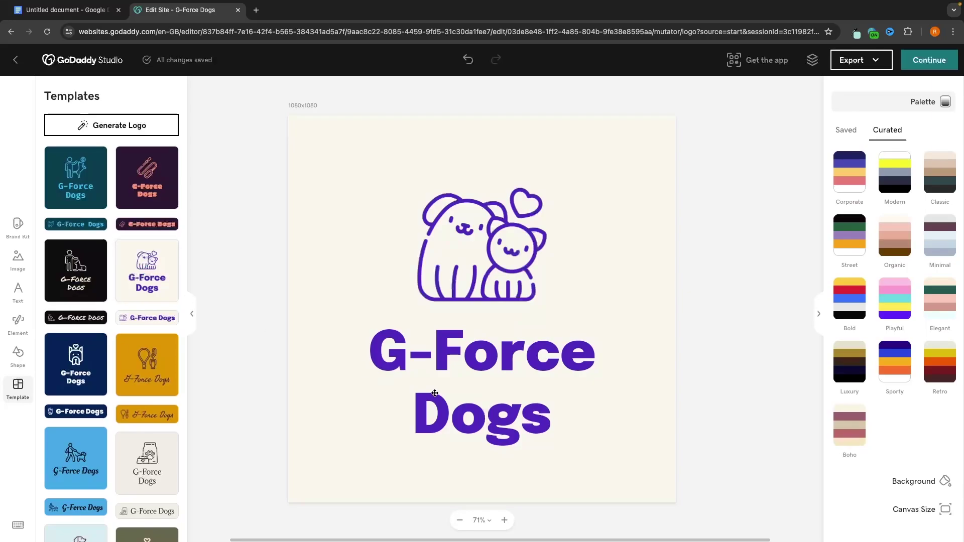
# Step: Recolor the logo's "G-Force Dogs" text to light blue
pyautogui.click(521, 389)
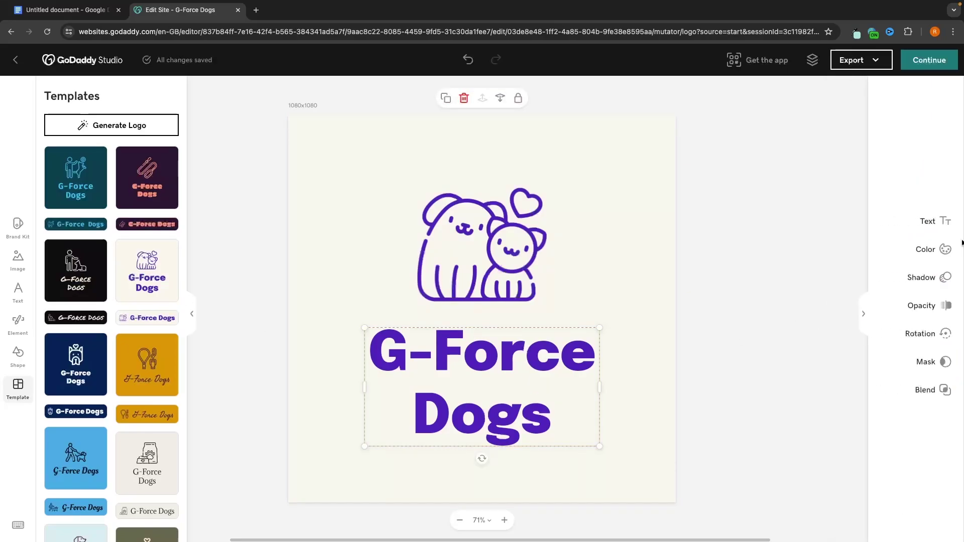
pyautogui.click(946, 249)
pyautogui.click(947, 230)
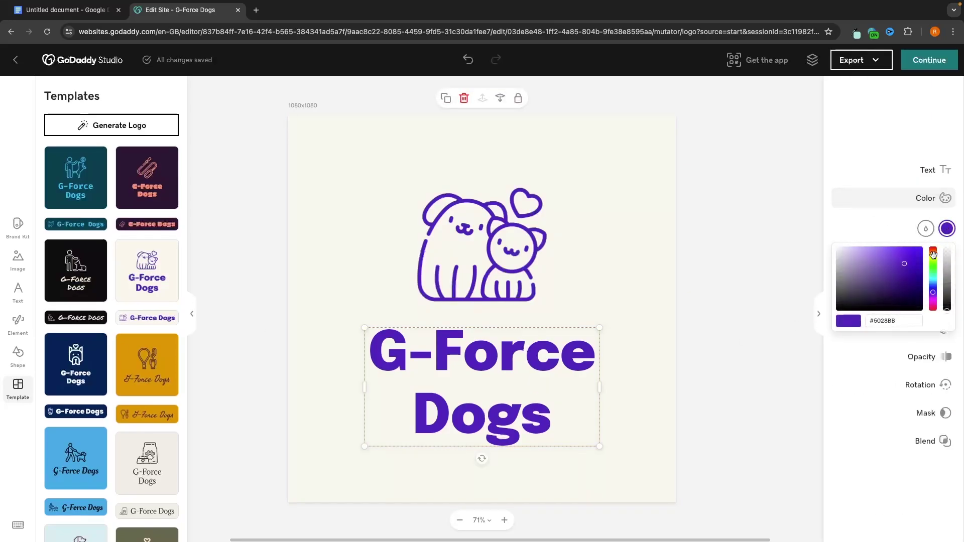
pyautogui.click(933, 280)
pyautogui.moveTo(933, 279); pyautogui.dragTo(914, 251)
pyautogui.click(908, 209)
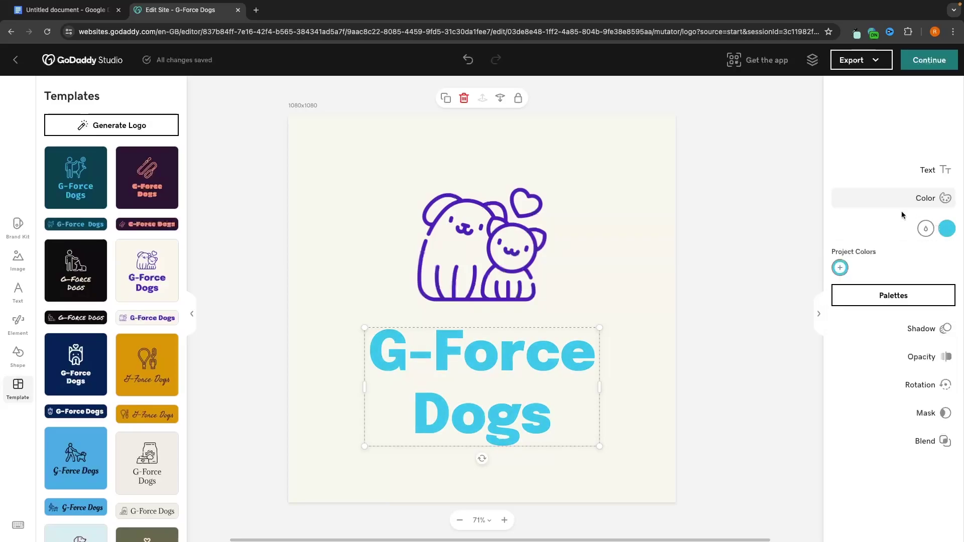
# Step: Recolor the logo's pet icon to light blue, #04BBEC, to match the lettering
pyautogui.press('Tab')
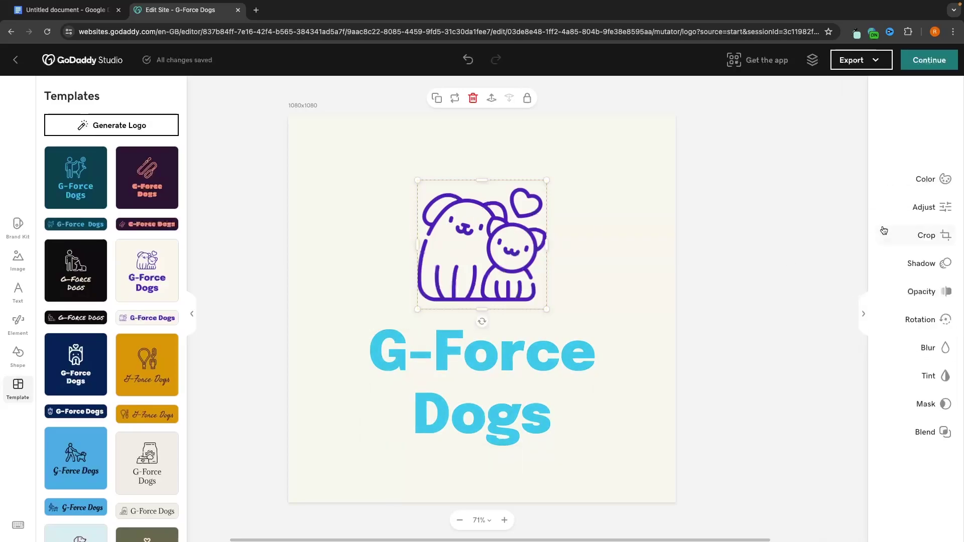
pyautogui.click(893, 179)
pyautogui.moveTo(932, 222); pyautogui.dragTo(921, 182)
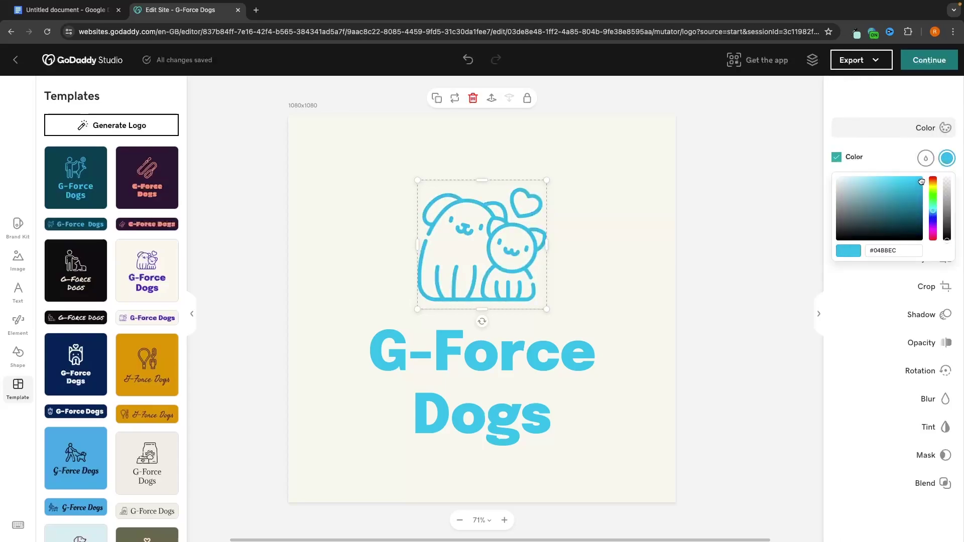
pyautogui.click(769, 191)
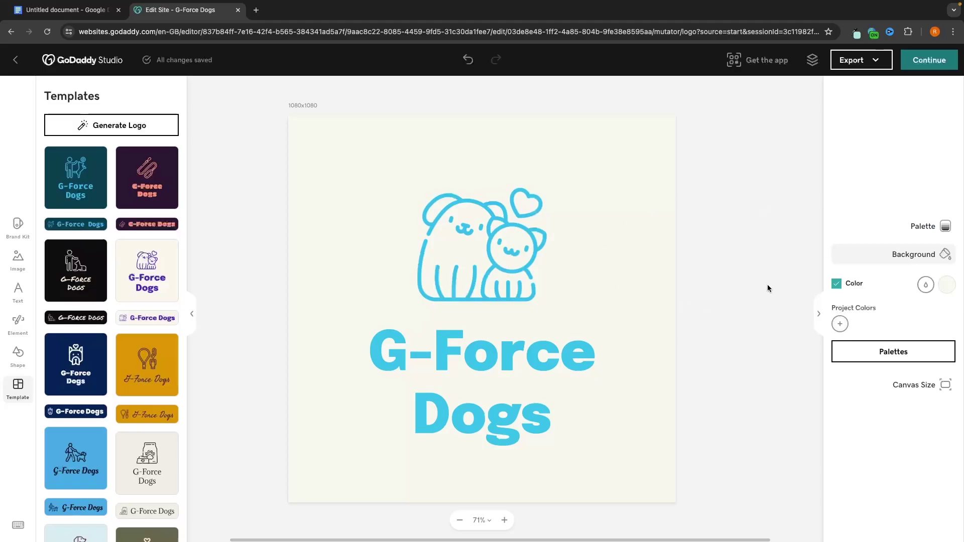
# Step: Finish the logo design and insert it as the image logo in the site's header
pyautogui.click(929, 60)
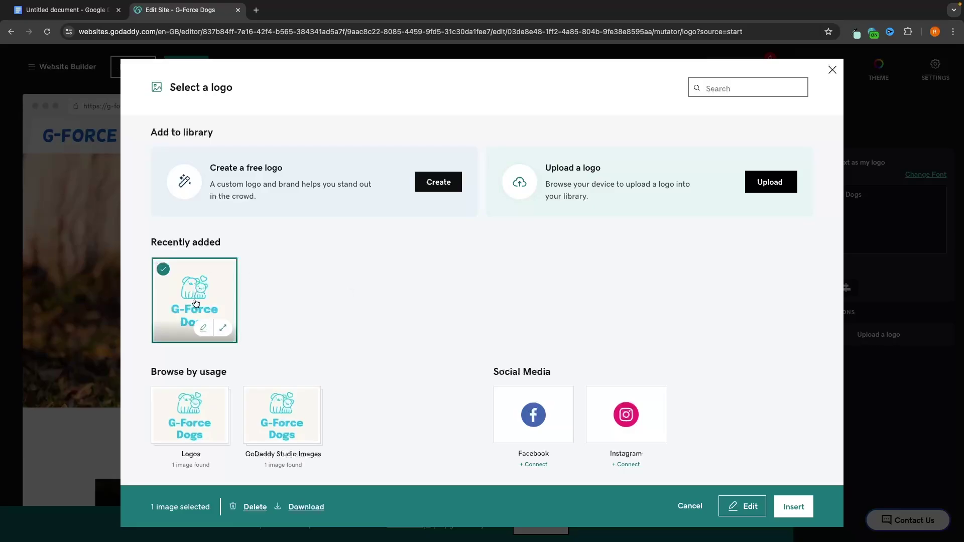
pyautogui.click(794, 507)
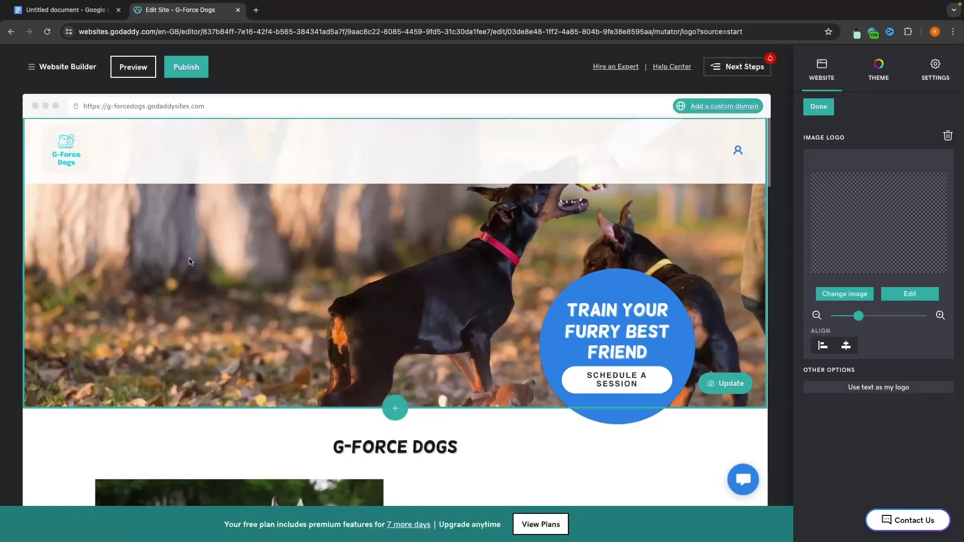
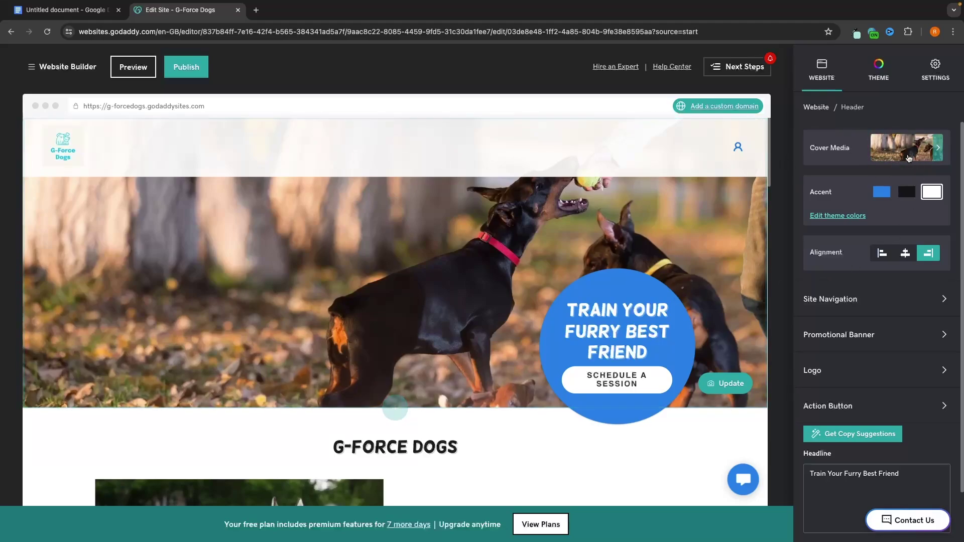
# Step: Replace the header's cover image with the uploaded photo pexels-pixabay-264005.jpg from the Downloads folder
pyautogui.click(914, 146)
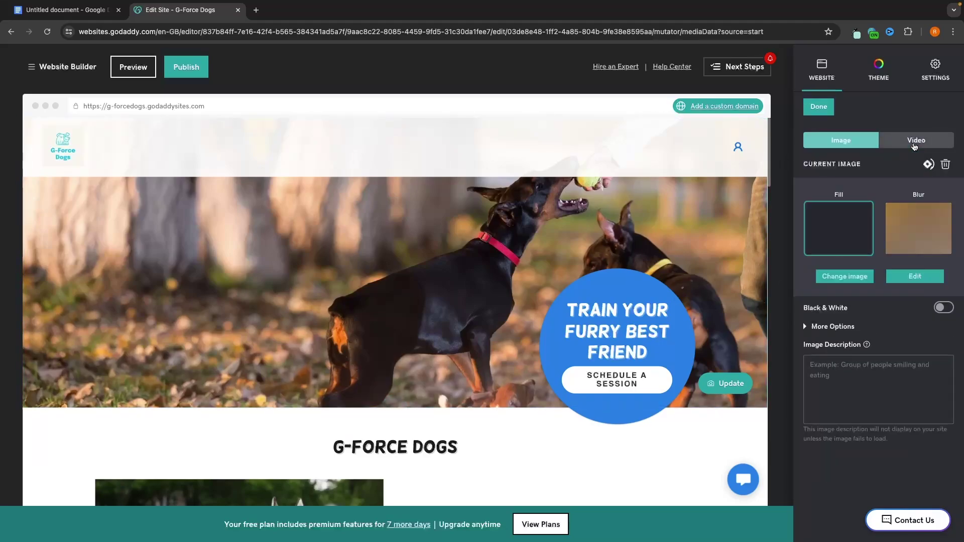
pyautogui.click(851, 277)
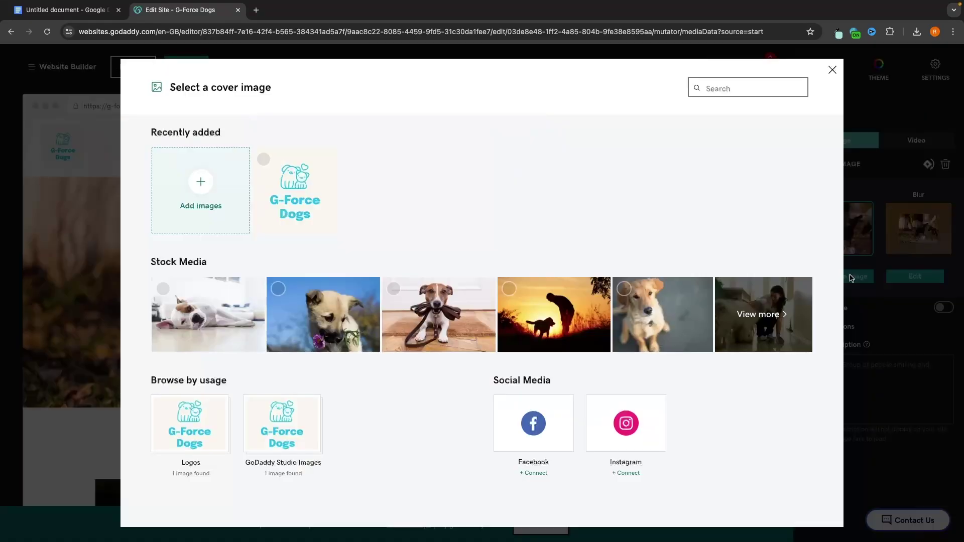
pyautogui.click(218, 194)
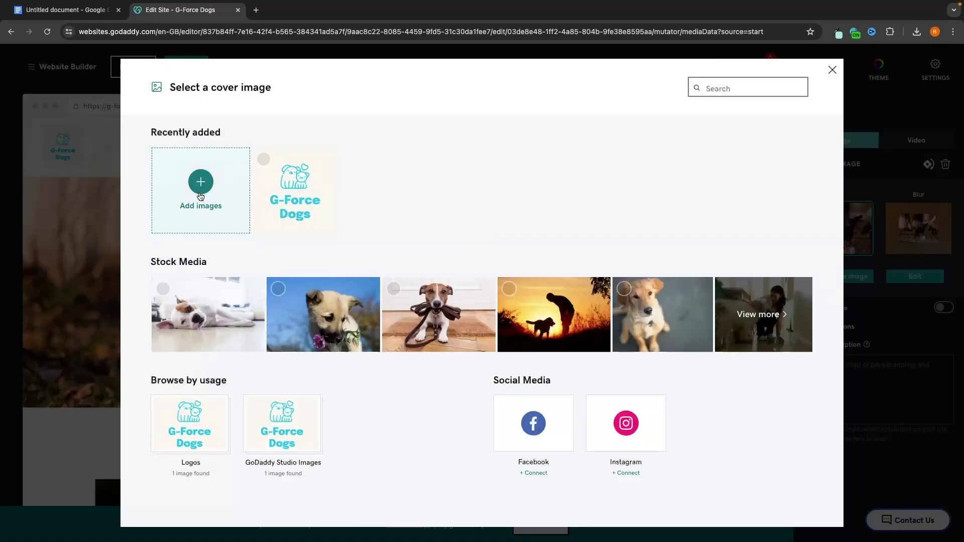
pyautogui.click(326, 230)
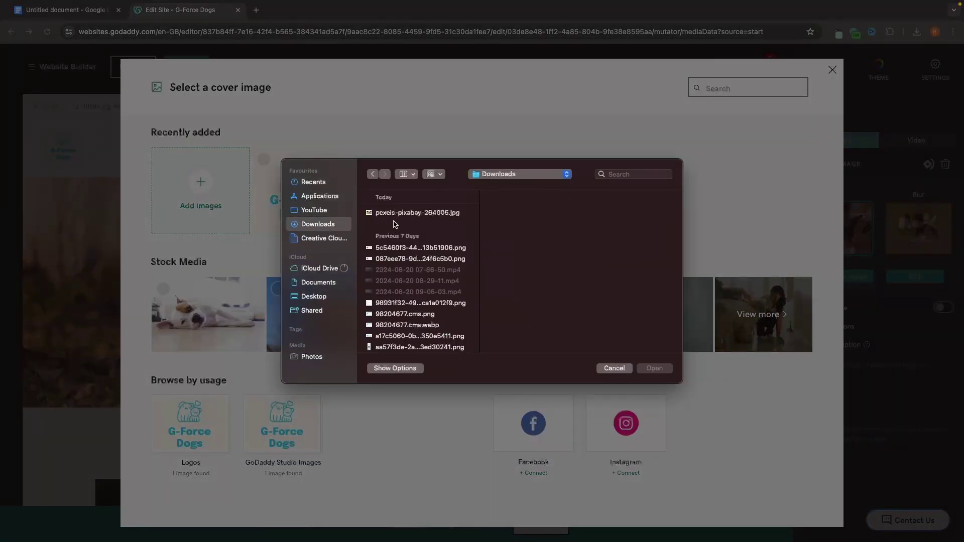
pyautogui.doubleClick(395, 216)
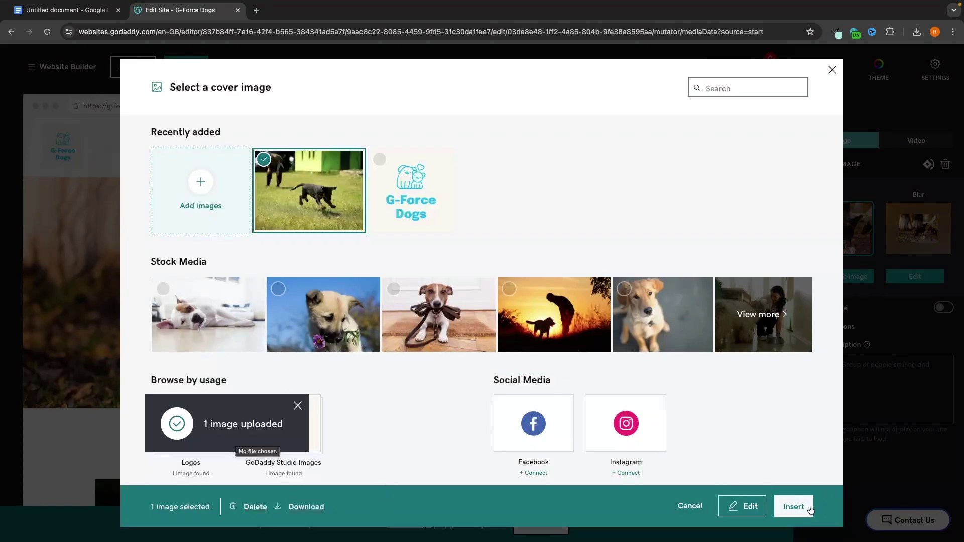
pyautogui.click(793, 507)
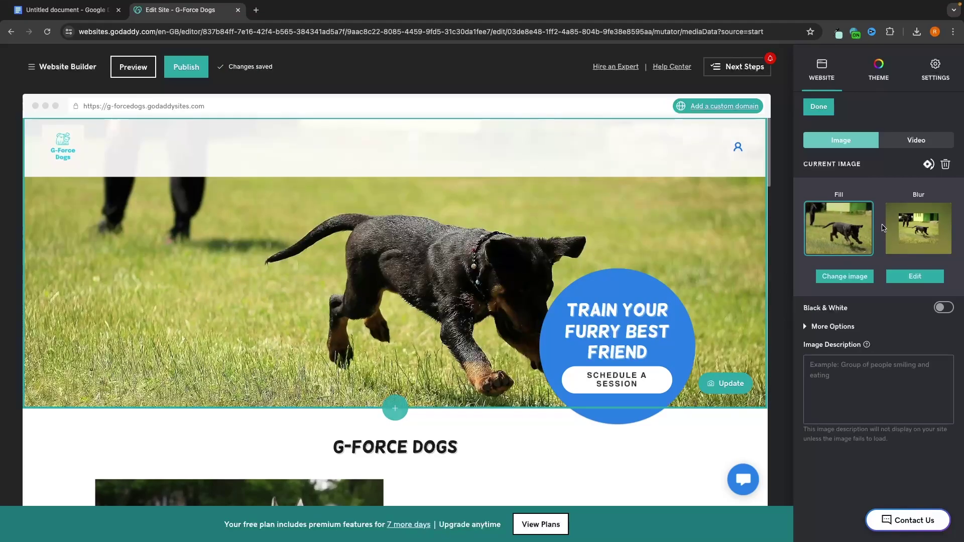
# Step: Try the Blur display on the cover image, return it to Fill and finish the cover media settings
pyautogui.click(906, 231)
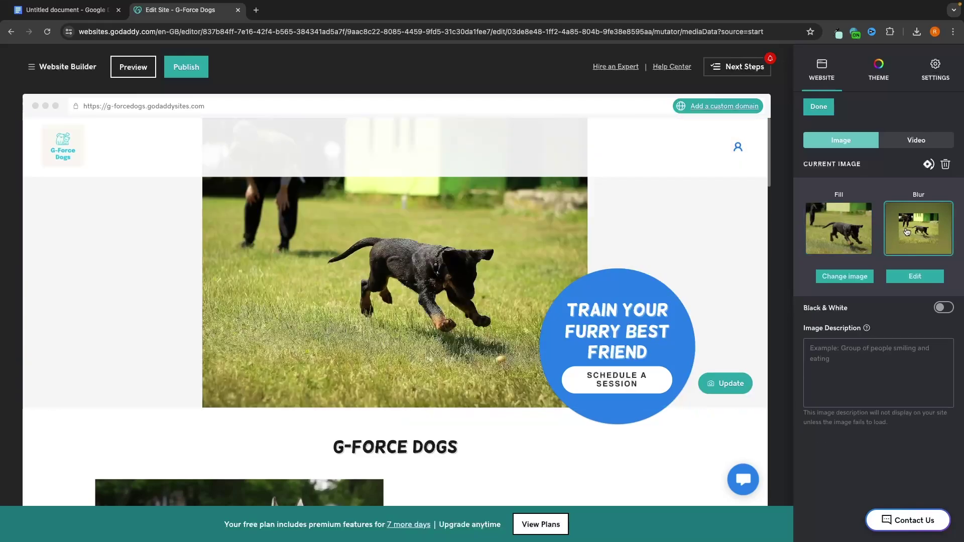
pyautogui.click(856, 230)
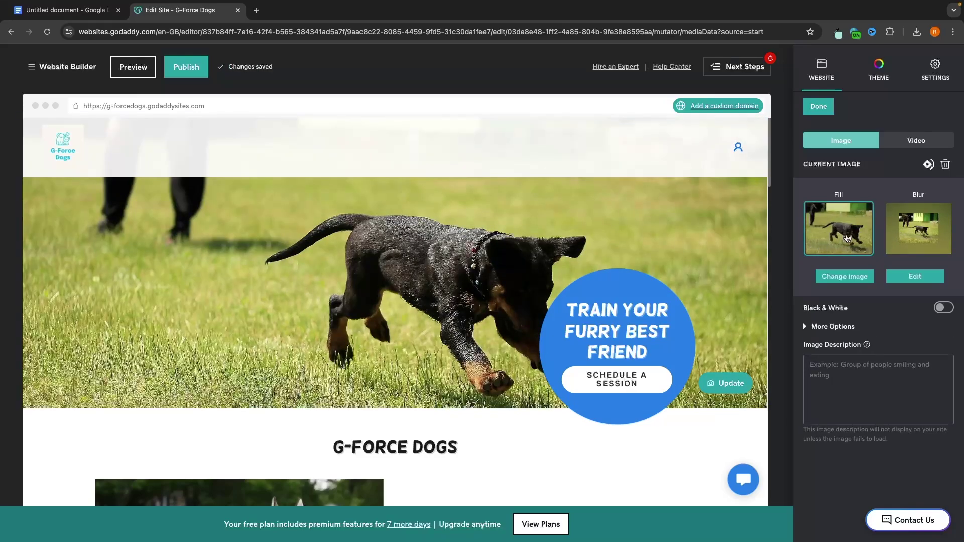
pyautogui.click(819, 107)
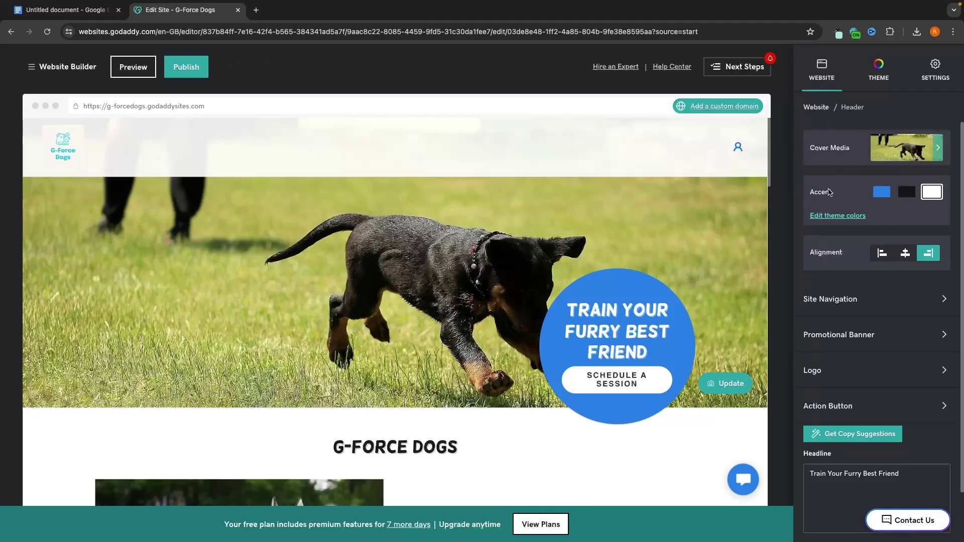
# Step: Try the black and blue accents on the header and switch it back to the white accent
pyautogui.click(906, 192)
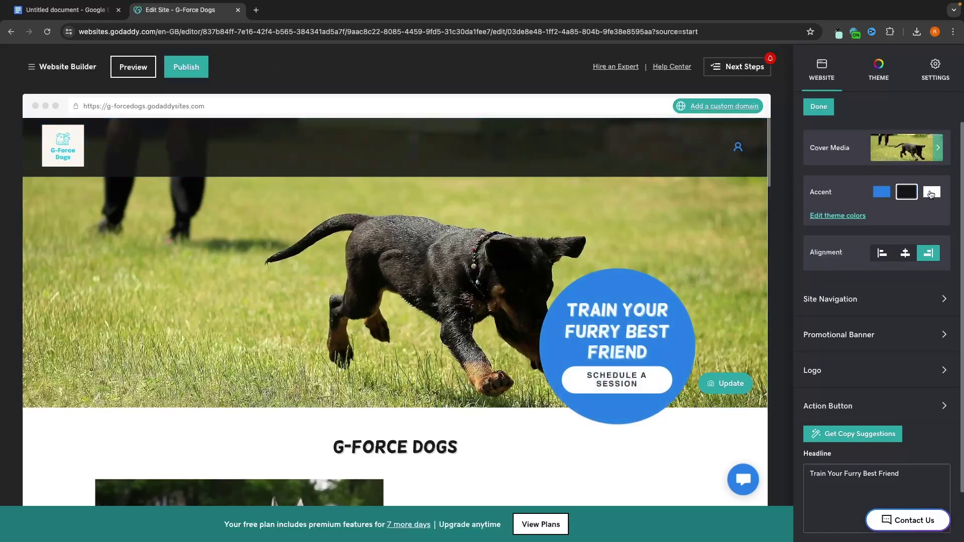
pyautogui.click(931, 192)
pyautogui.click(882, 192)
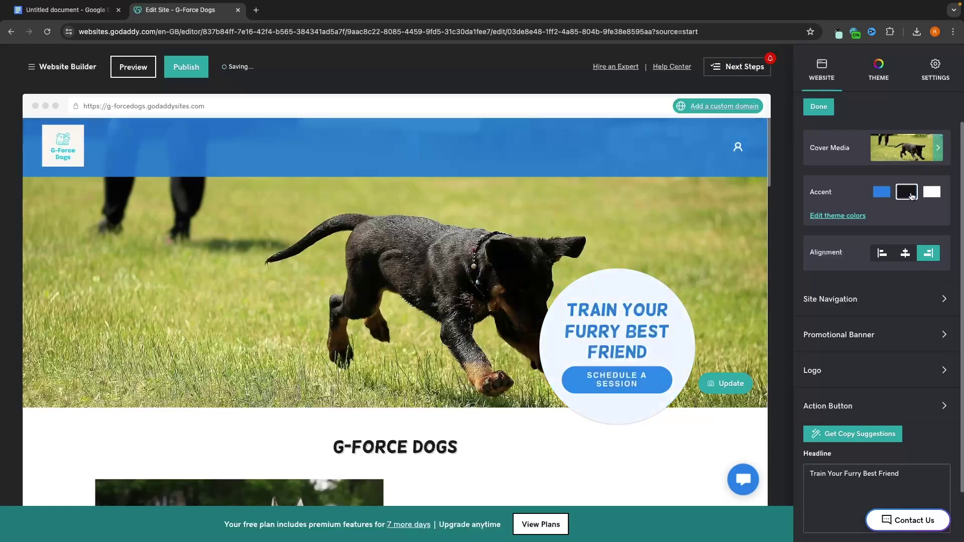
pyautogui.click(937, 192)
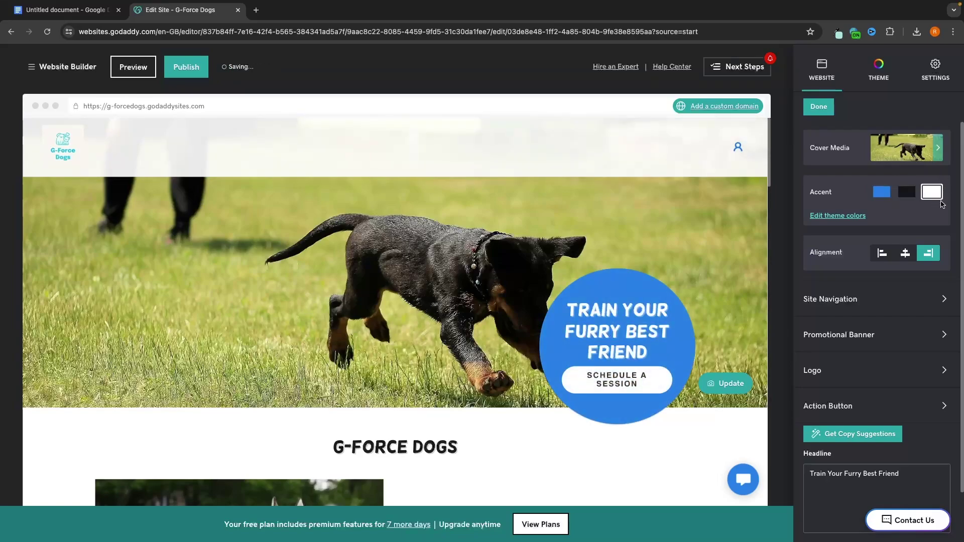
# Step: Try centre and left alignment for the header's headline circle, and set it back to right alignment
pyautogui.click(905, 253)
pyautogui.click(882, 253)
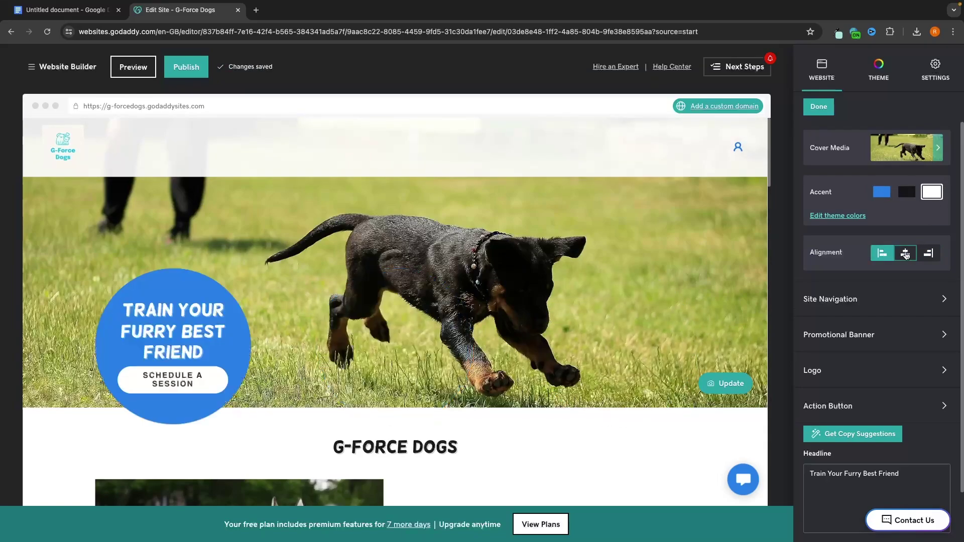
pyautogui.click(905, 253)
pyautogui.click(928, 254)
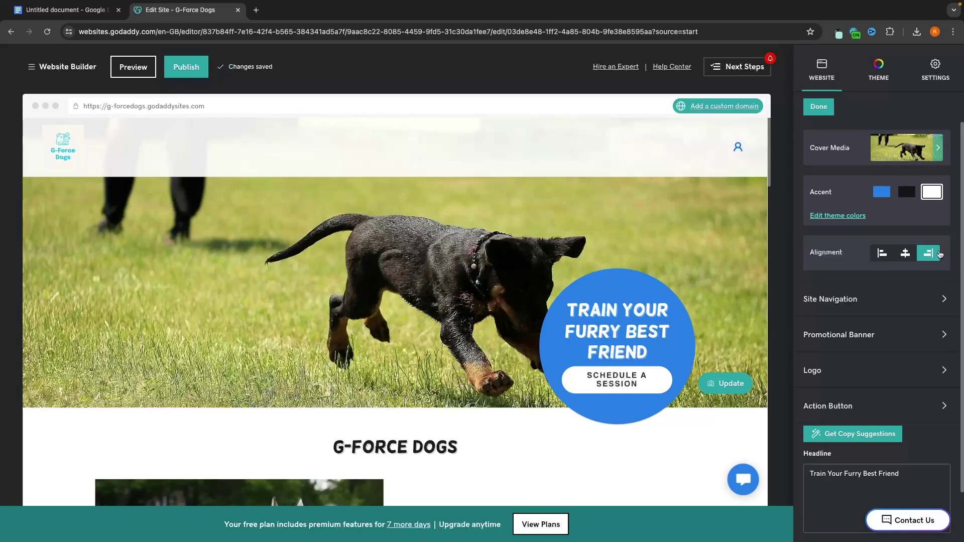
# Step: Check the header's image logo settings and return to the header options
pyautogui.scroll(-1, 928, 256)
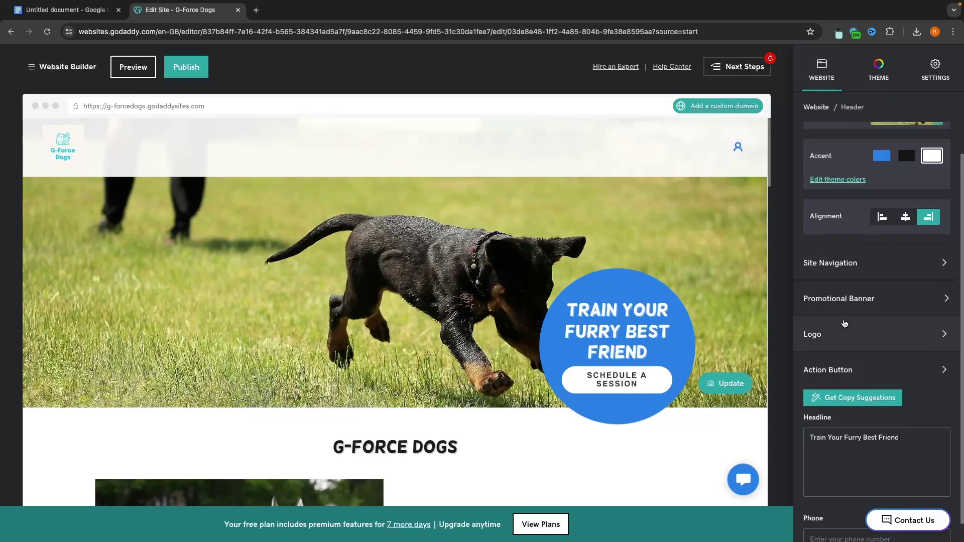
pyautogui.click(824, 334)
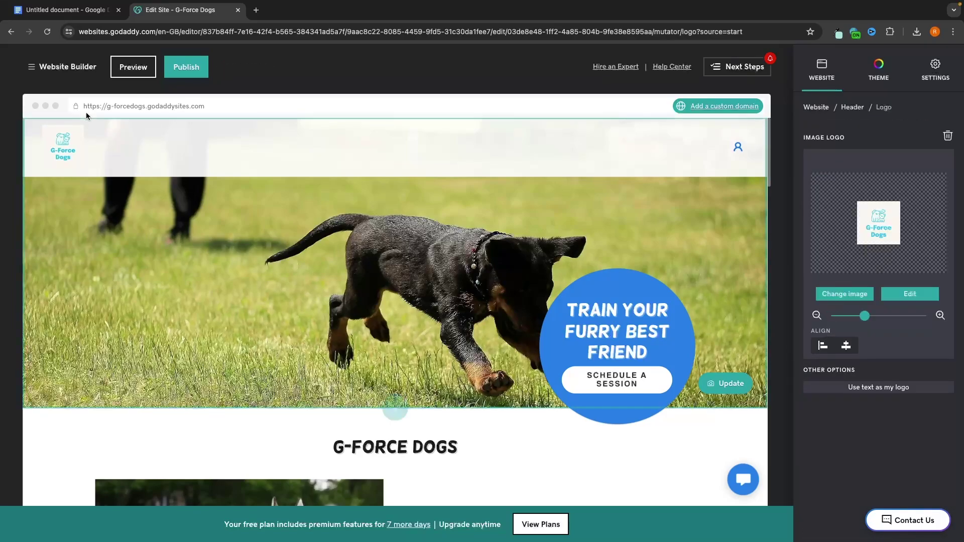
pyautogui.click(829, 89)
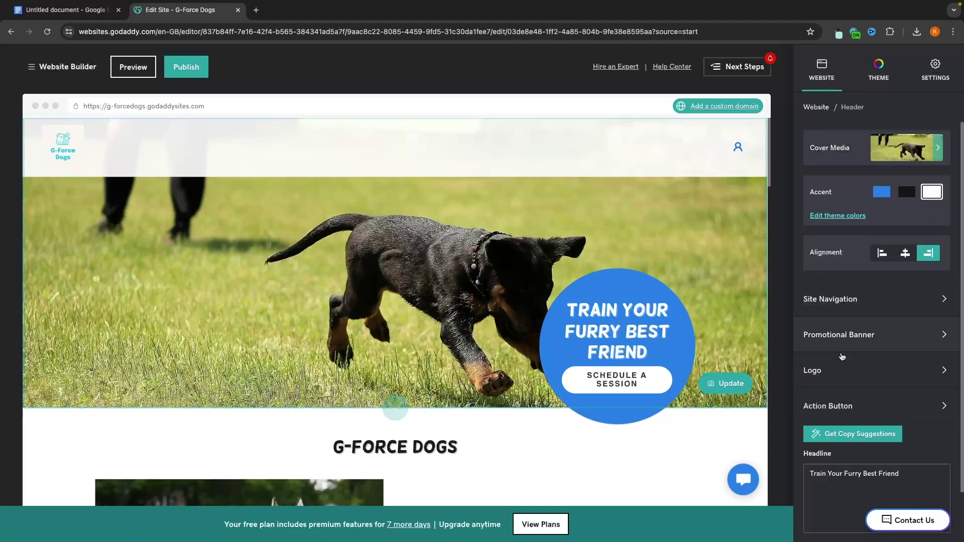
# Step: Try replacing the header's headline with "Trgrgr", and undo the change
pyautogui.scroll(-1, 896, 396)
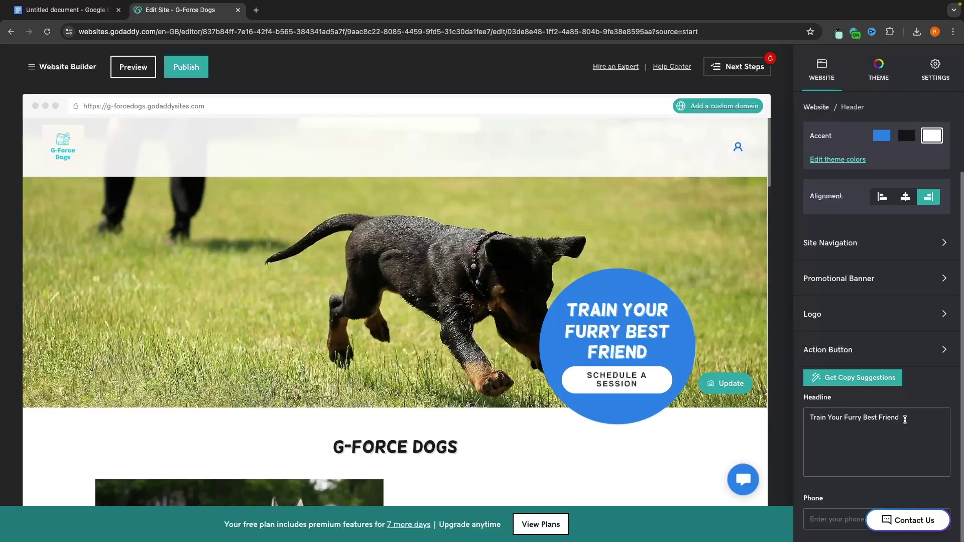
pyautogui.moveTo(905, 420); pyautogui.dragTo(823, 418)
pyautogui.click(880, 427)
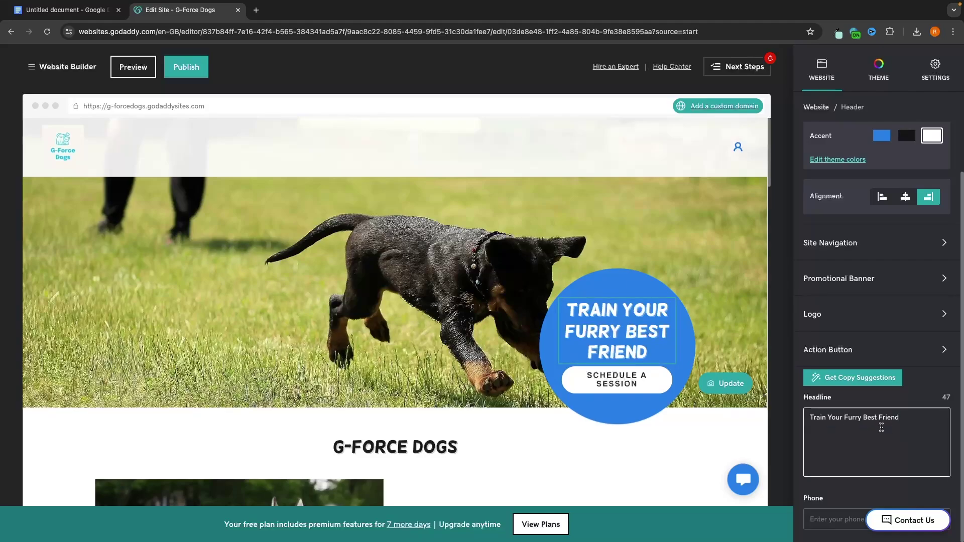
pyautogui.hotkey('ctrl', 'a')
pyautogui.write('Trgrgr')
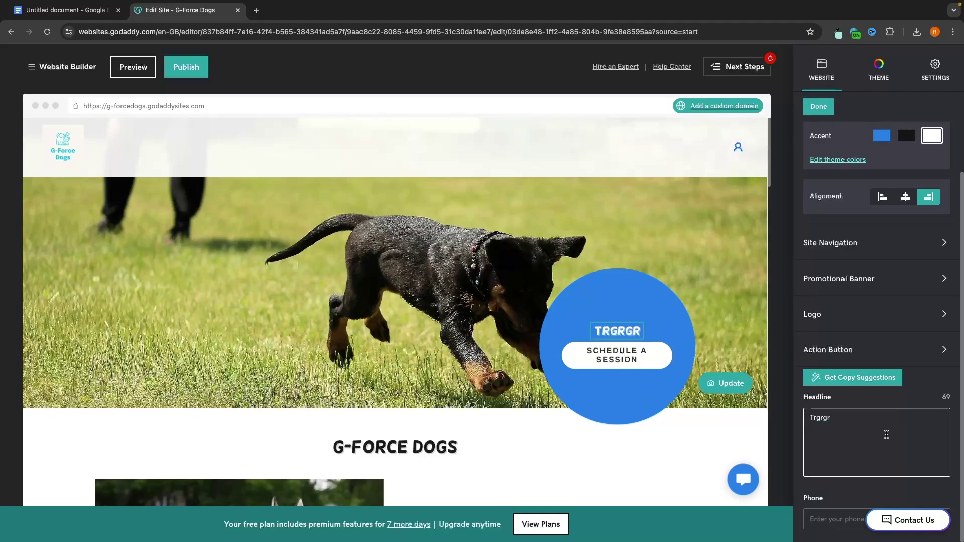
pyautogui.press('BackSpace')
pyautogui.press('BackSpace')
pyautogui.hotkey('ctrl', 'z')
pyautogui.click(887, 433)
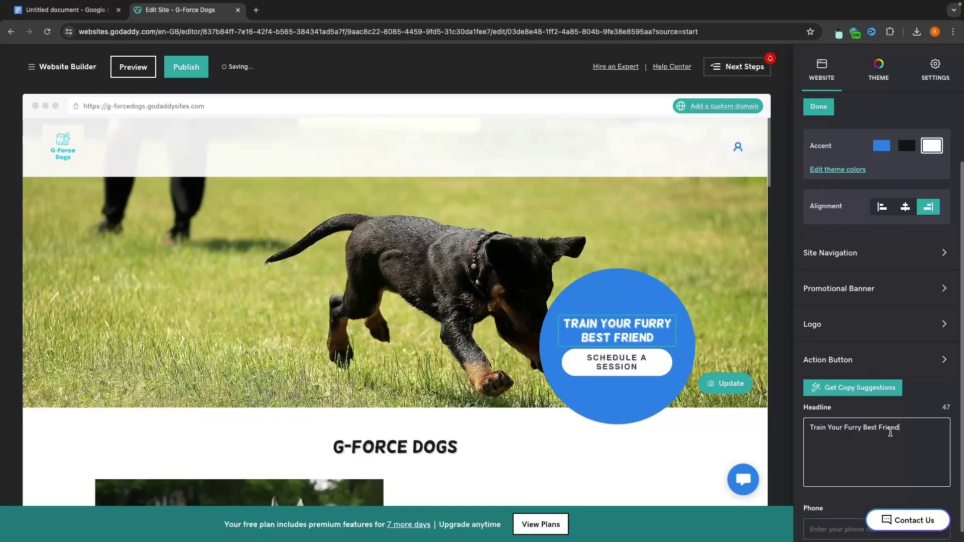
# Step: Change the header action button's text to "book now"
pyautogui.click(868, 372)
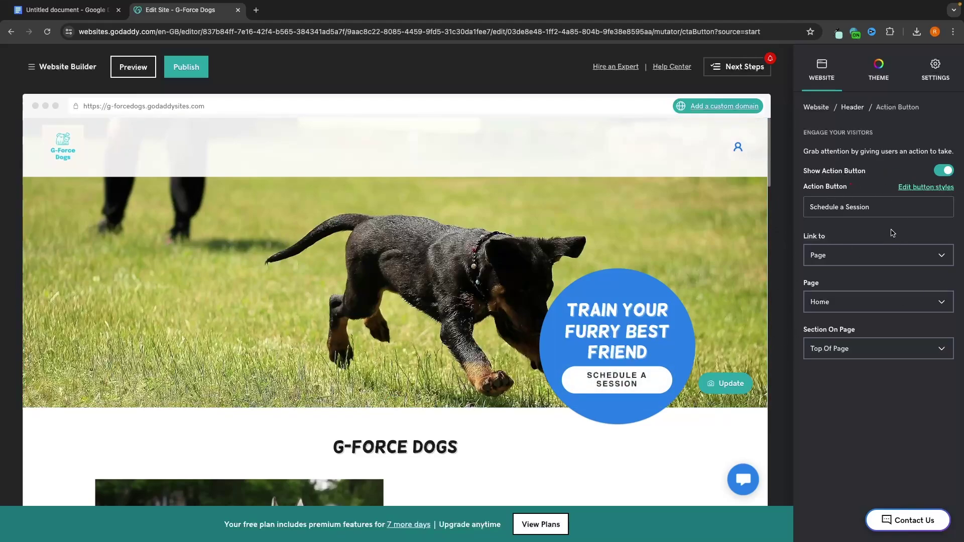
pyautogui.tripleClick(885, 208)
pyautogui.click(825, 236)
pyautogui.moveTo(878, 209); pyautogui.dragTo(798, 211)
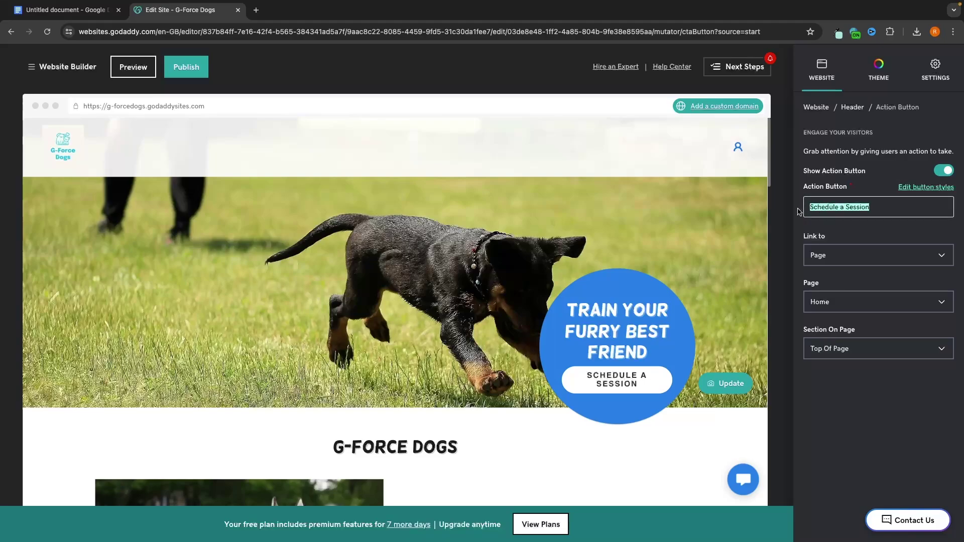
pyautogui.write('book now')
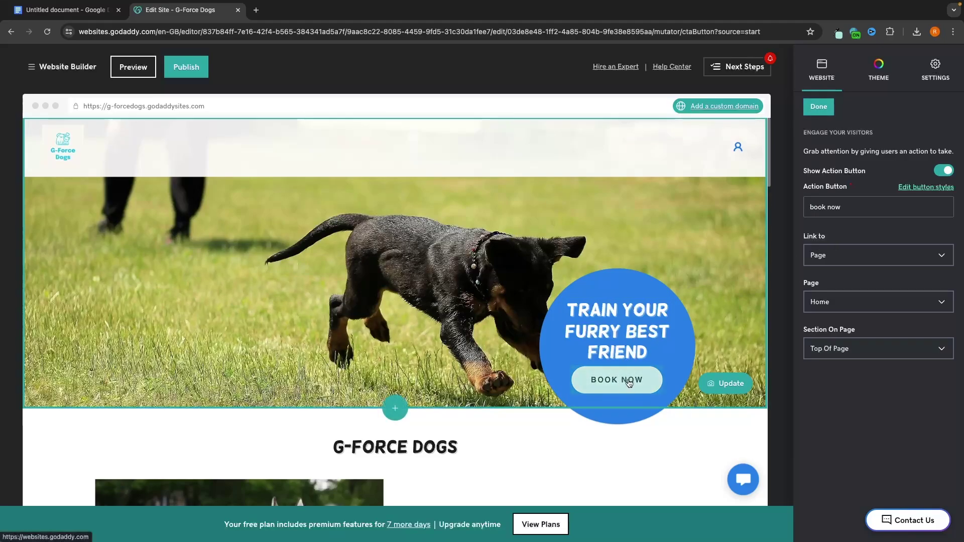
# Step: Link the header's action button to the Online Appointments section of the Home page and finish editing the header
pyautogui.scroll(-10, 578, 355)
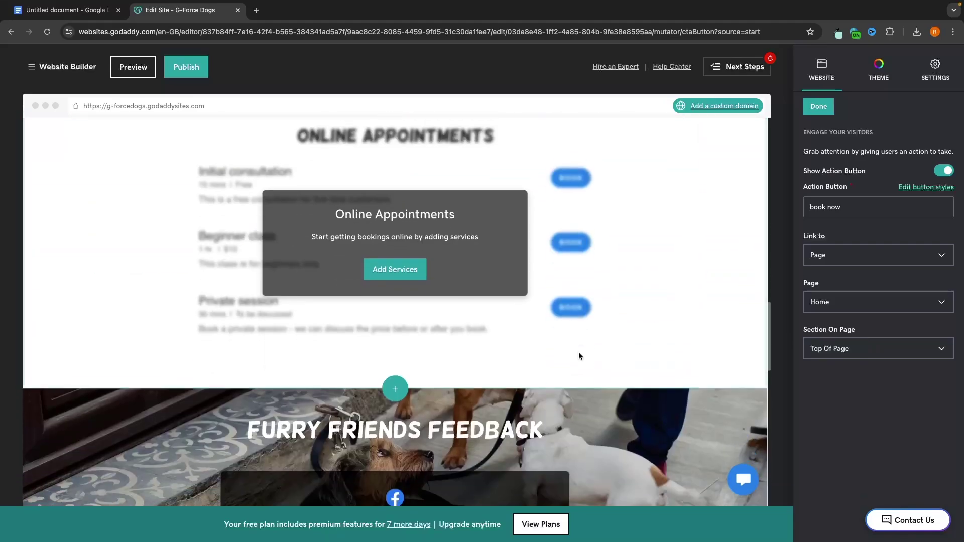
pyautogui.scroll(2, 578, 356)
pyautogui.scroll(5, 439, 224)
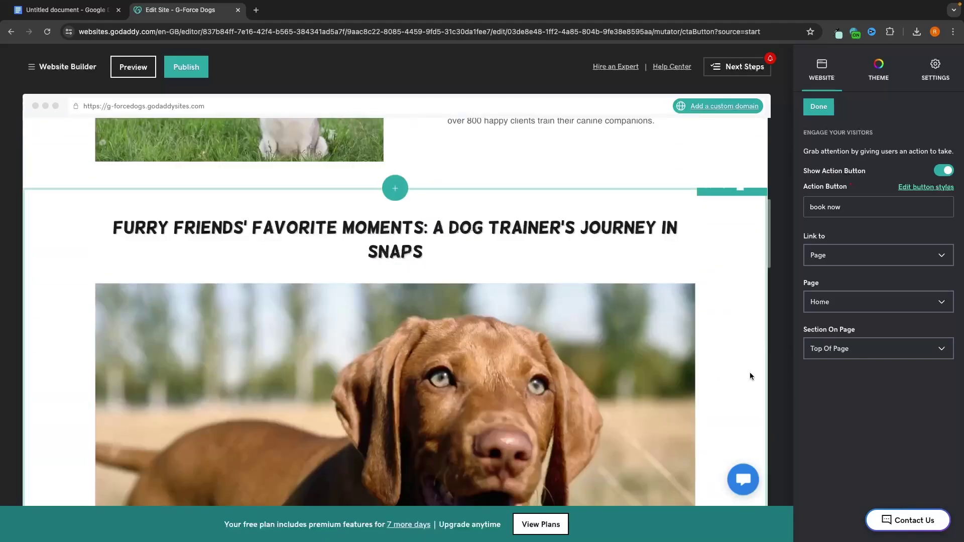
pyautogui.scroll(5, 723, 341)
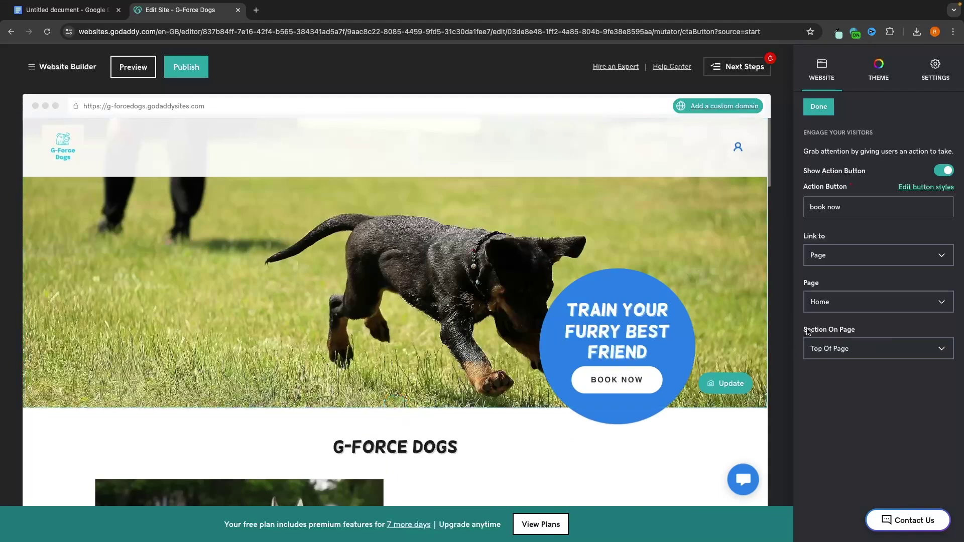
pyautogui.click(845, 346)
pyautogui.scroll(-1, 851, 402)
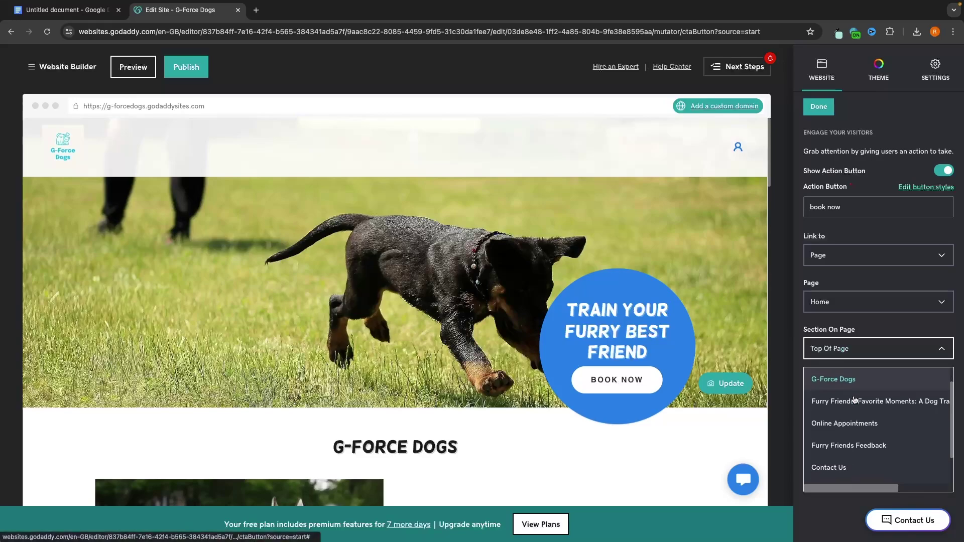
pyautogui.click(852, 434)
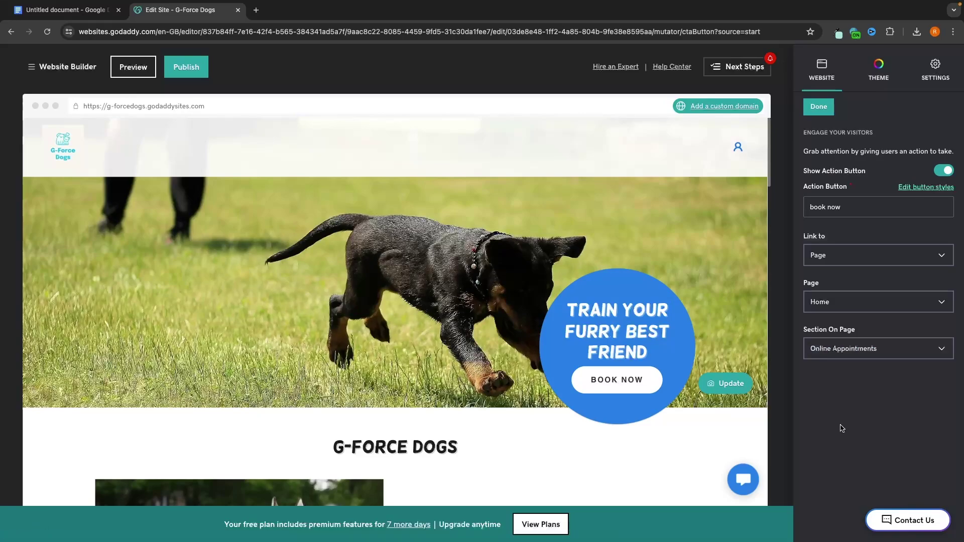
pyautogui.click(818, 107)
pyautogui.click(816, 106)
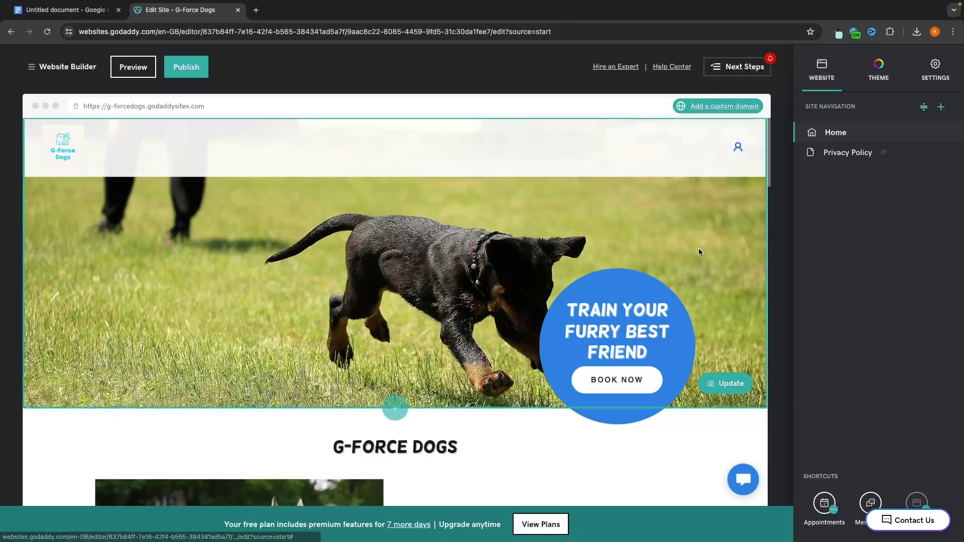
# Step: Change the About section's layout to the "Display images that link to more info" option
pyautogui.scroll(-2, 699, 251)
pyautogui.scroll(-4, 697, 248)
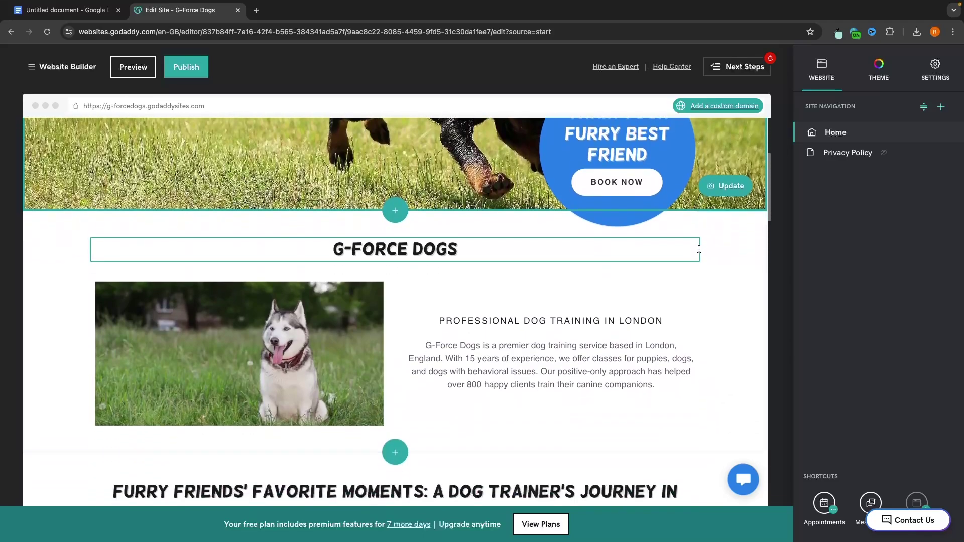
pyautogui.click(473, 215)
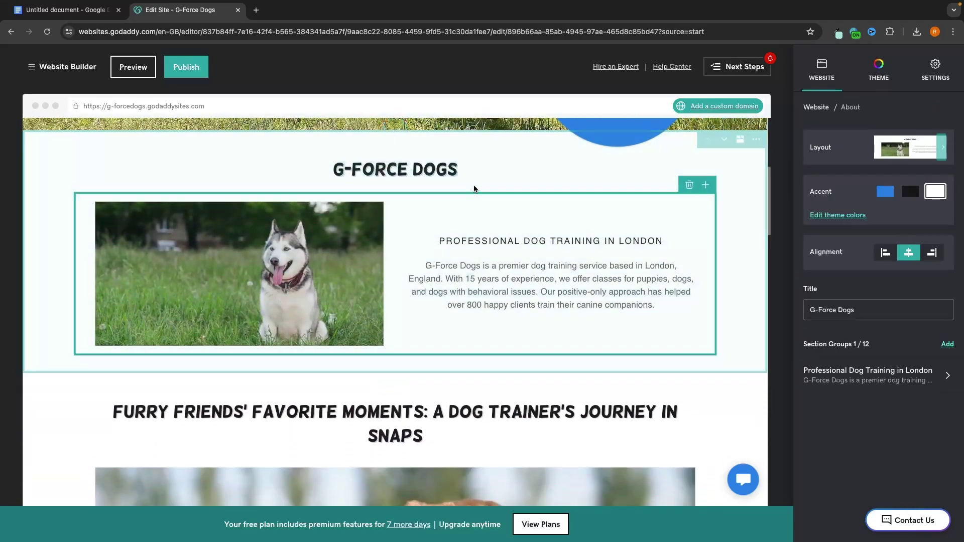
pyautogui.click(425, 181)
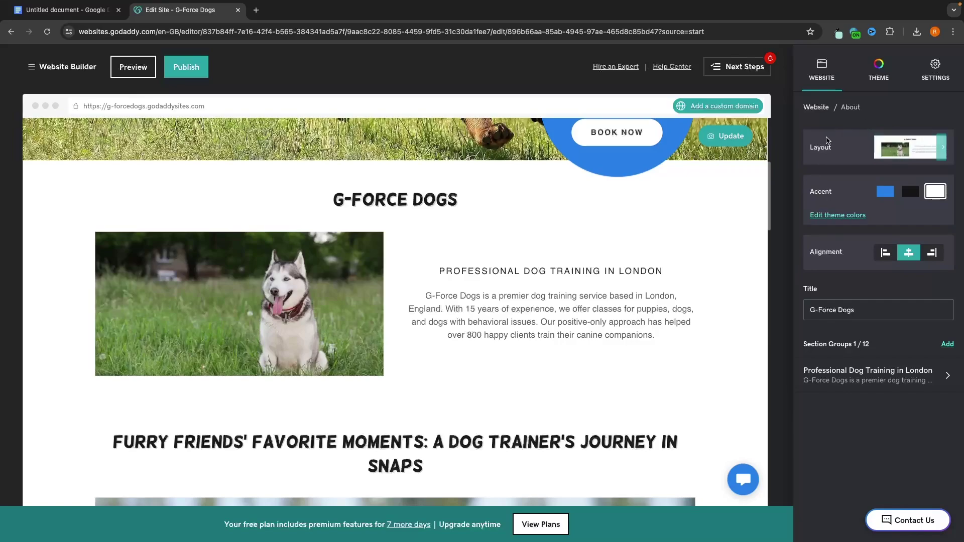
pyautogui.click(946, 158)
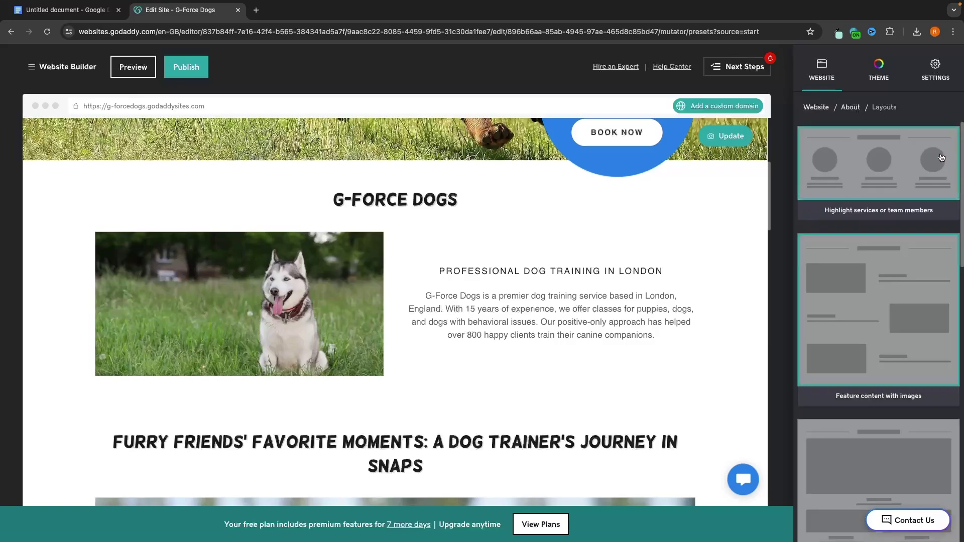
pyautogui.scroll(-1, 926, 171)
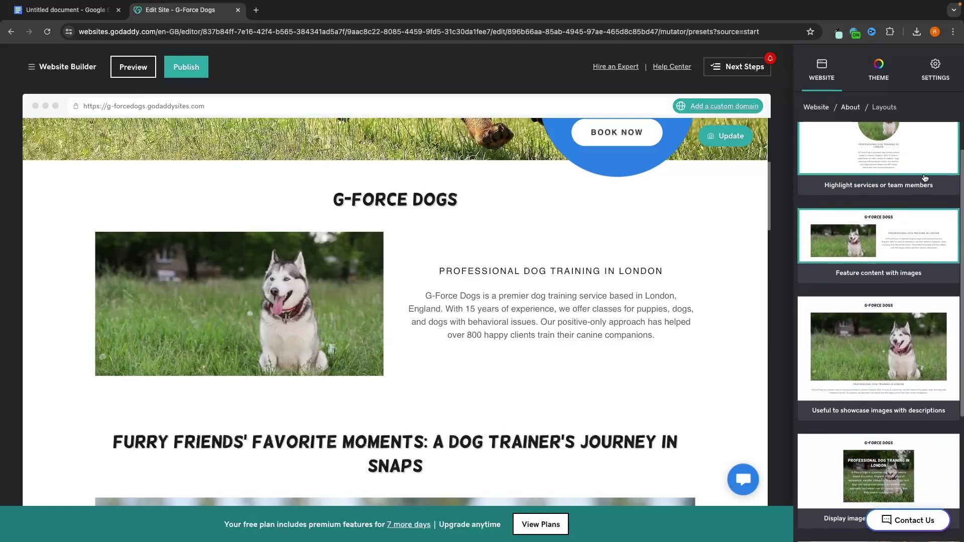
pyautogui.scroll(-2, 921, 180)
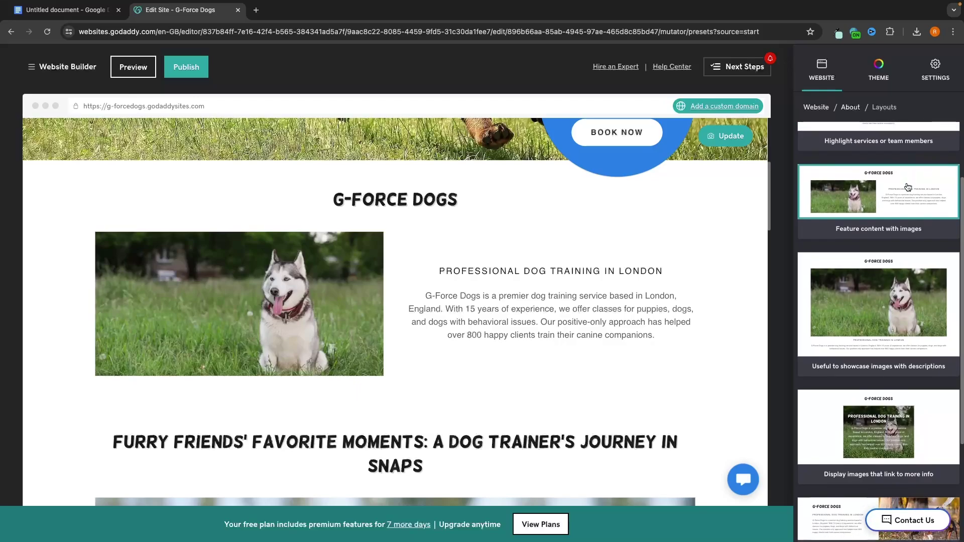
pyautogui.scroll(-5, 904, 193)
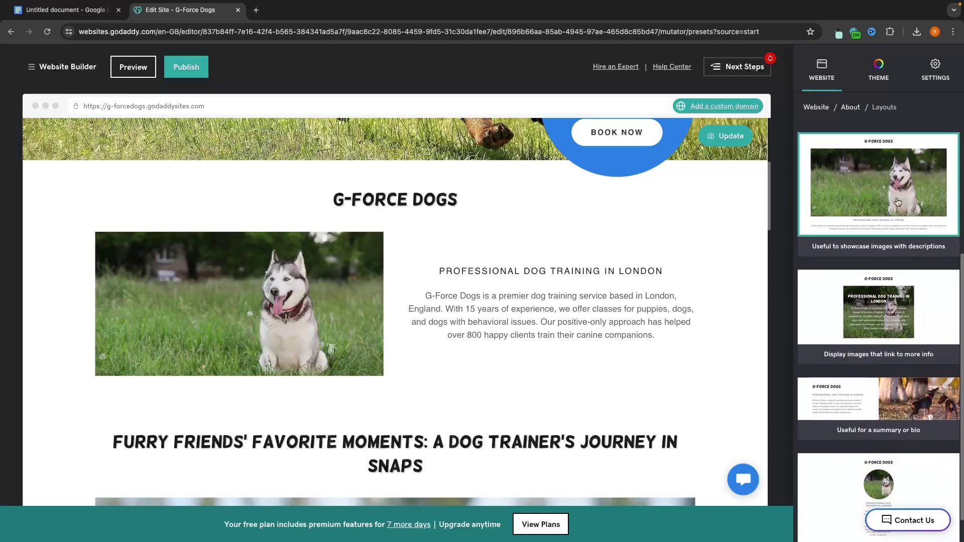
pyautogui.click(902, 320)
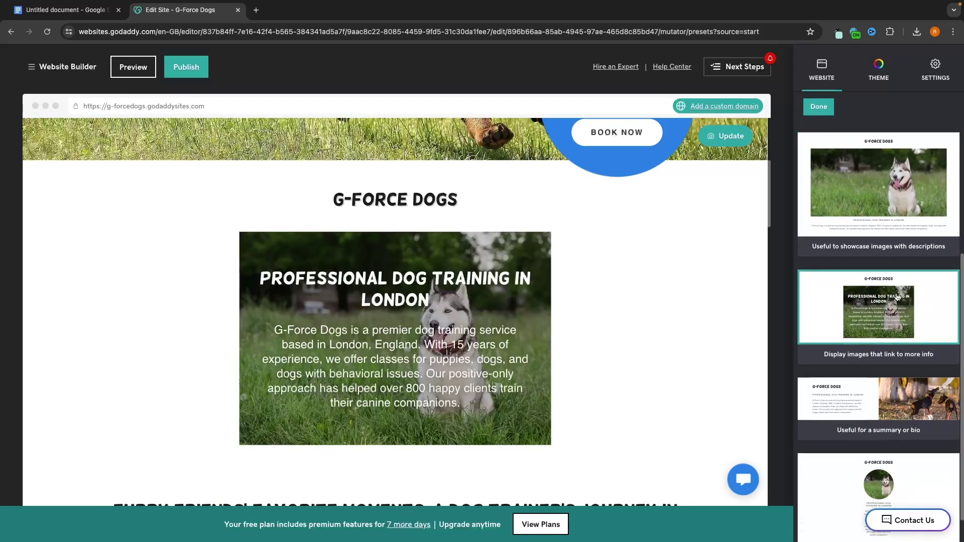
pyautogui.click(831, 113)
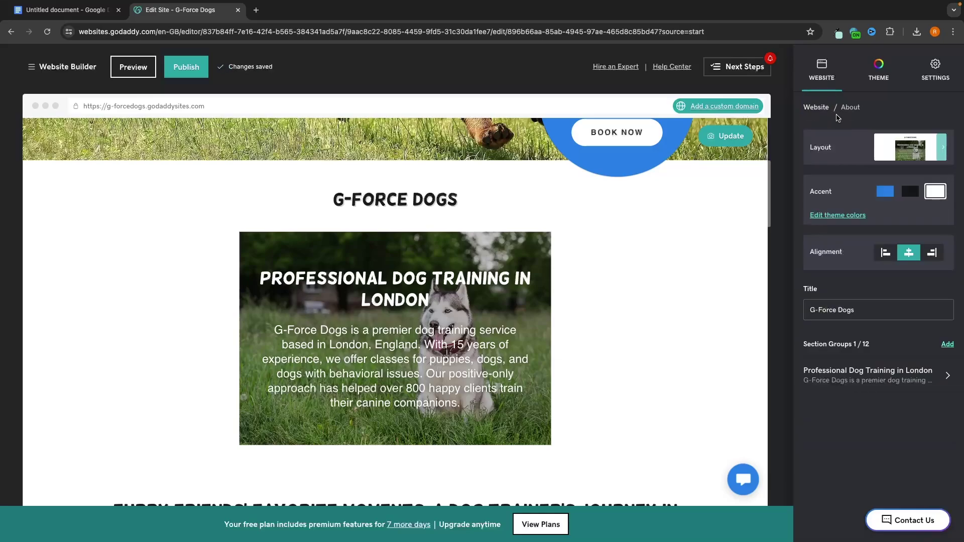
# Step: Change the headline of the About section's group to "The best Dog Training in London"
pyautogui.click(455, 279)
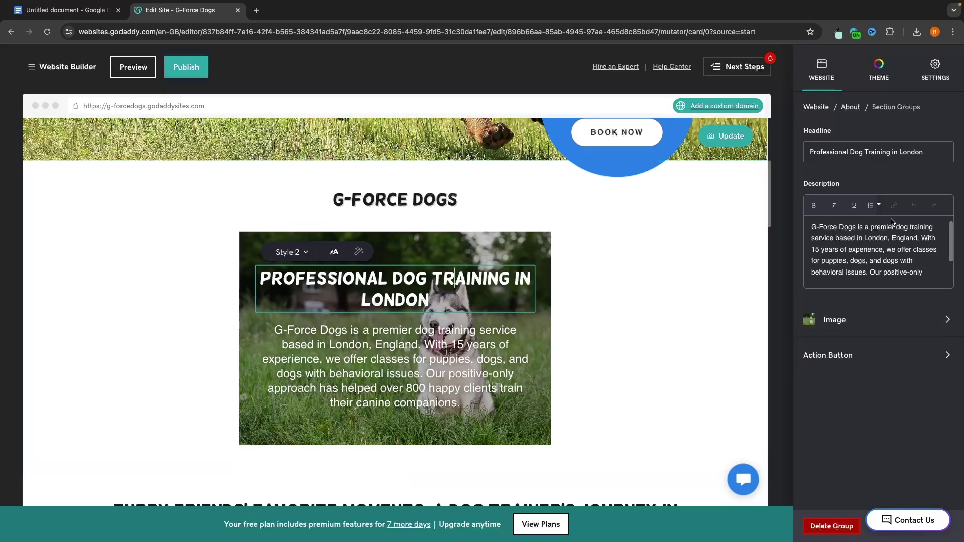
pyautogui.doubleClick(849, 151)
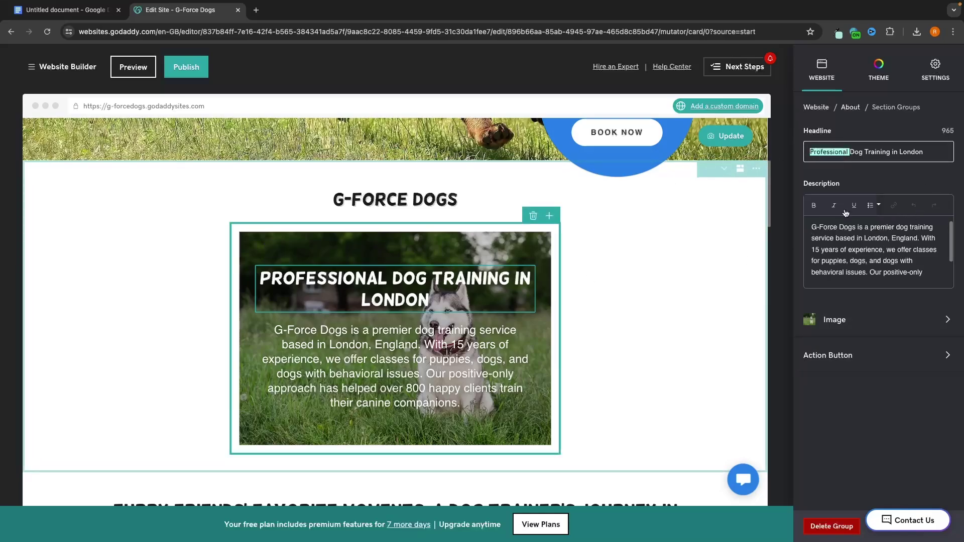
pyautogui.write('The best')
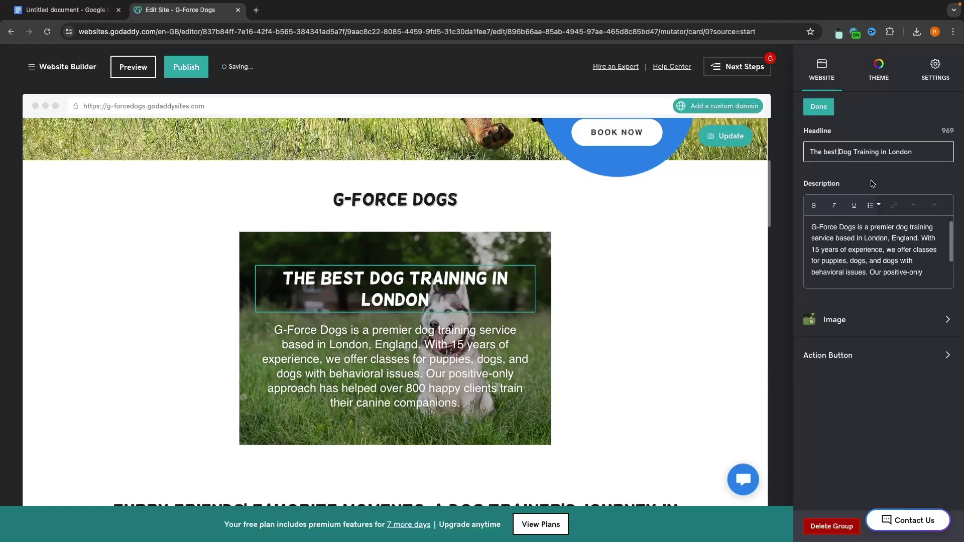
pyautogui.click(857, 237)
pyautogui.scroll(-2, 934, 264)
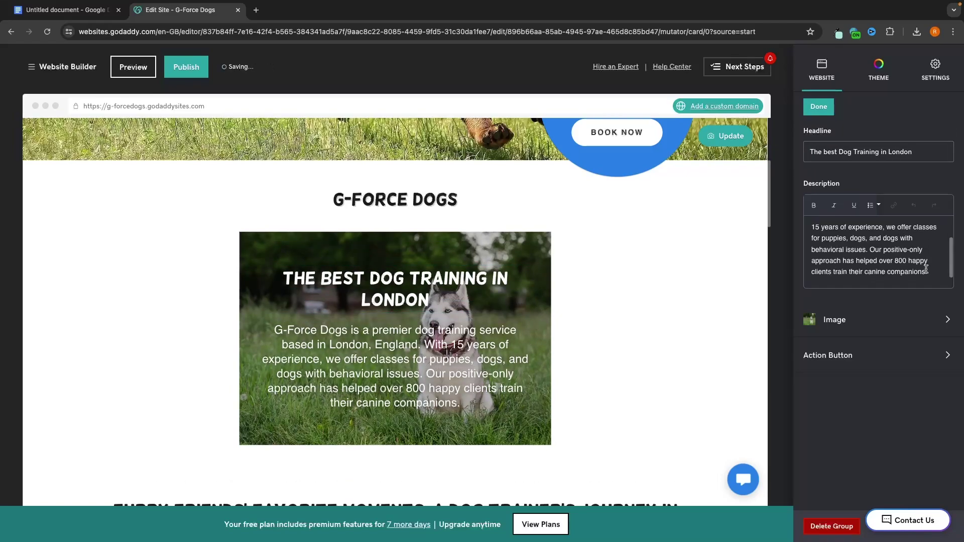
pyautogui.moveTo(930, 272); pyautogui.dragTo(813, 223)
pyautogui.click(908, 258)
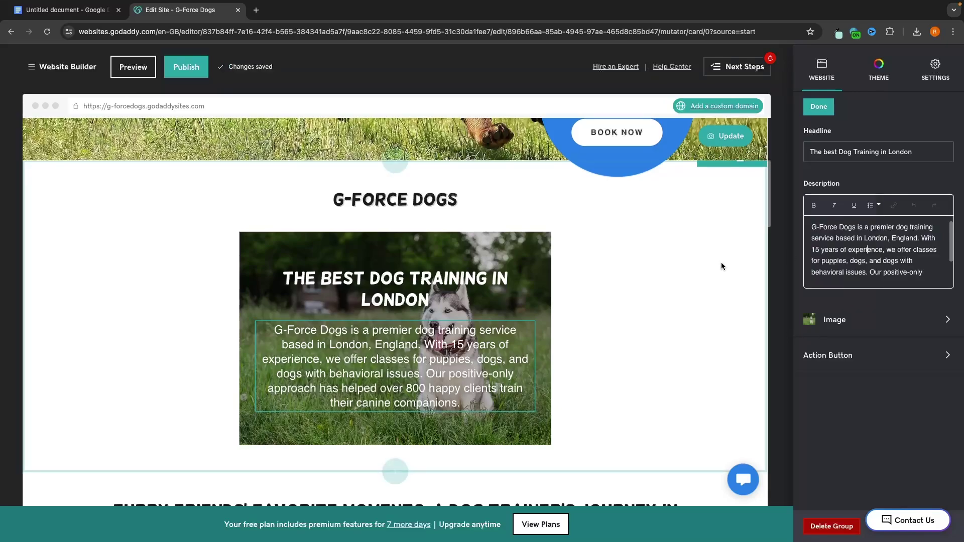
# Step: Replace the About section's husky image with the stock photo of a puppy holding a leash in its mouth
pyautogui.click(834, 321)
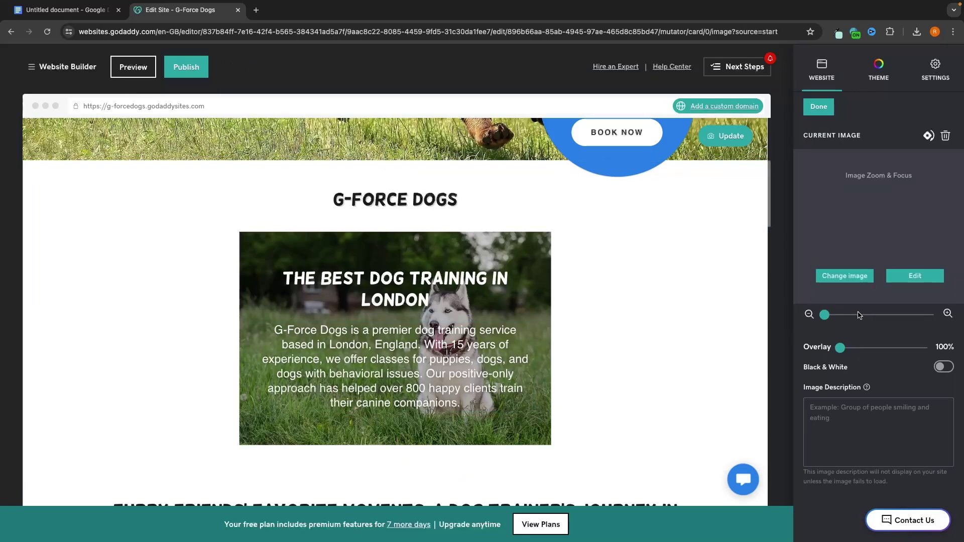
pyautogui.click(859, 278)
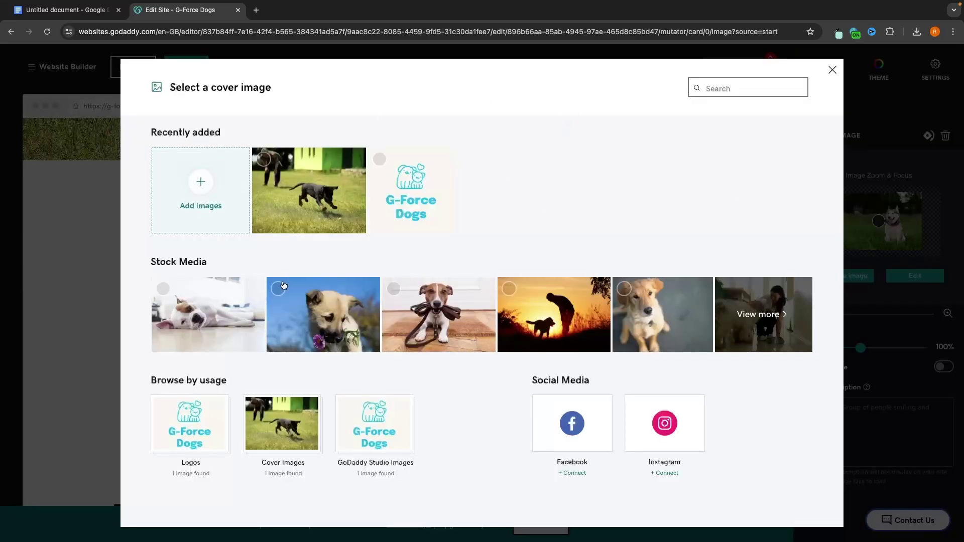
pyautogui.click(327, 303)
pyautogui.click(442, 321)
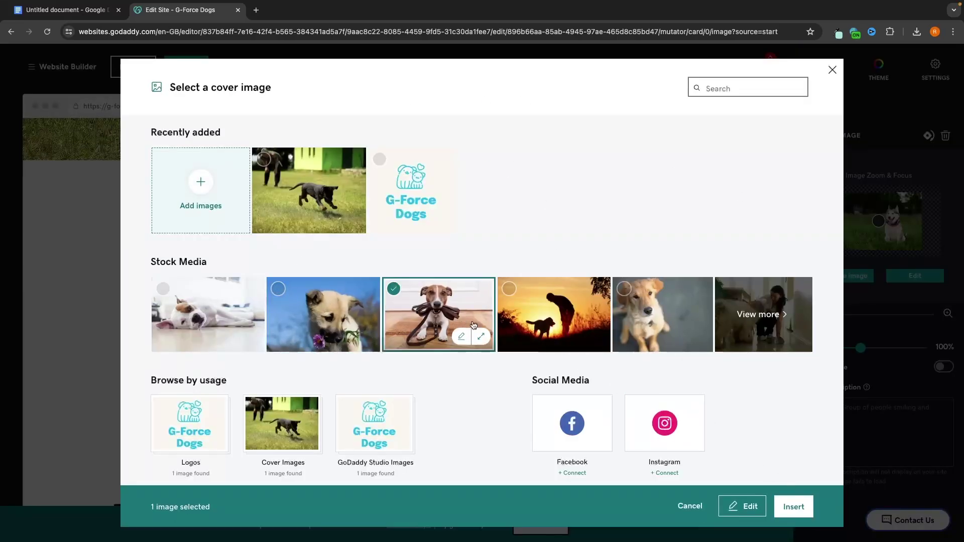
pyautogui.click(794, 507)
pyautogui.click(613, 294)
# Step: Replace the photo gallery section's title with "Our paw-some friend"
pyautogui.scroll(-5, 613, 294)
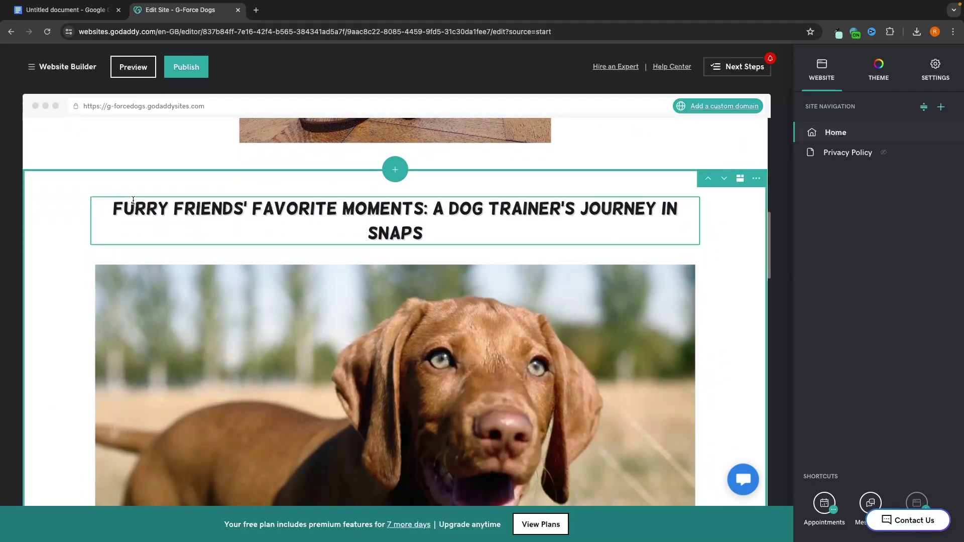
pyautogui.click(424, 226)
pyautogui.moveTo(420, 231); pyautogui.dragTo(111, 196)
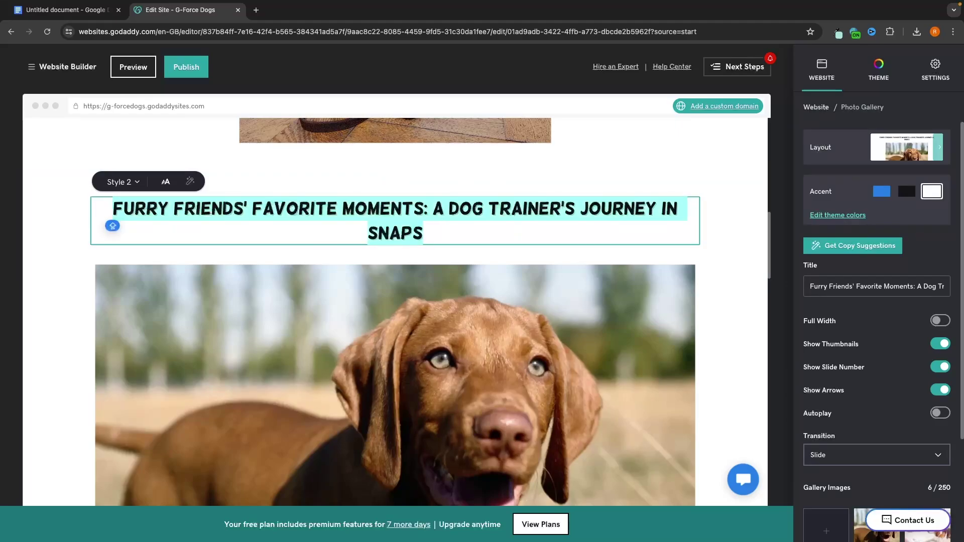
pyautogui.write('Our paw-some friend')
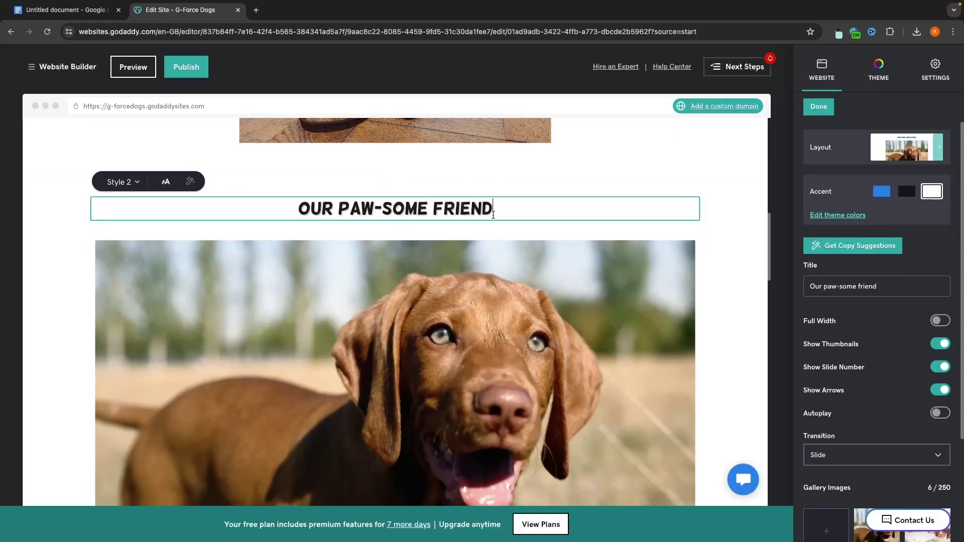
# Step: Replace the gallery's first image with the stock photo of a light-brown puppy sitting on grey ground
pyautogui.scroll(-3, 480, 202)
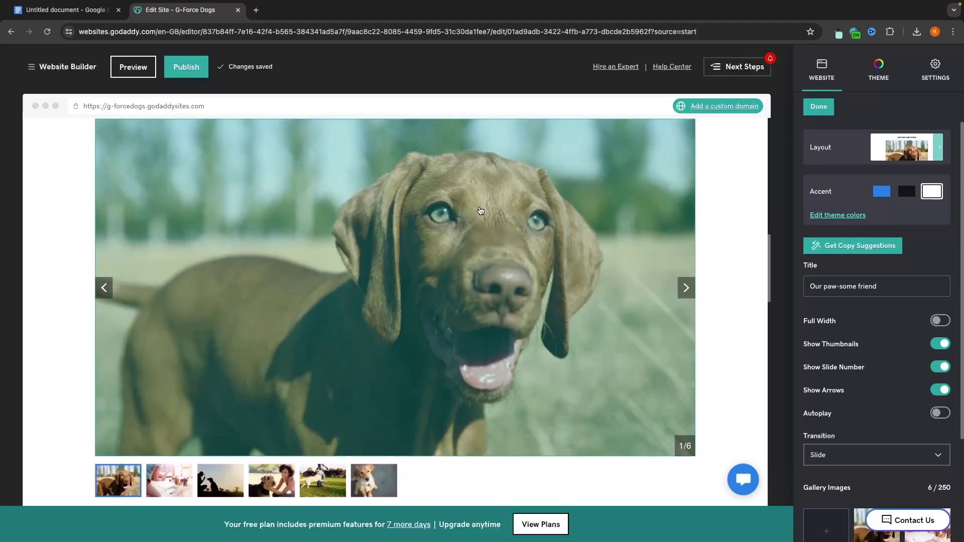
pyautogui.click(454, 236)
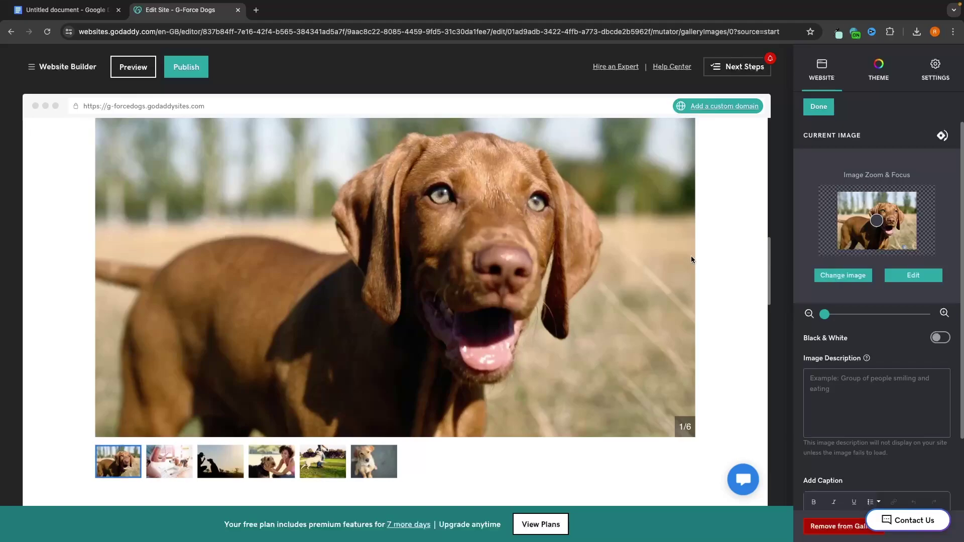
pyautogui.click(823, 277)
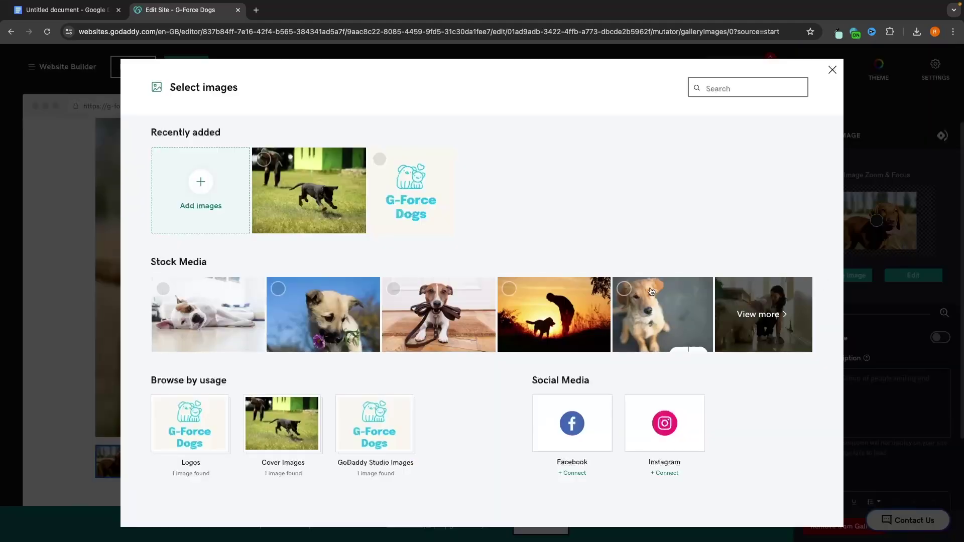
pyautogui.click(651, 322)
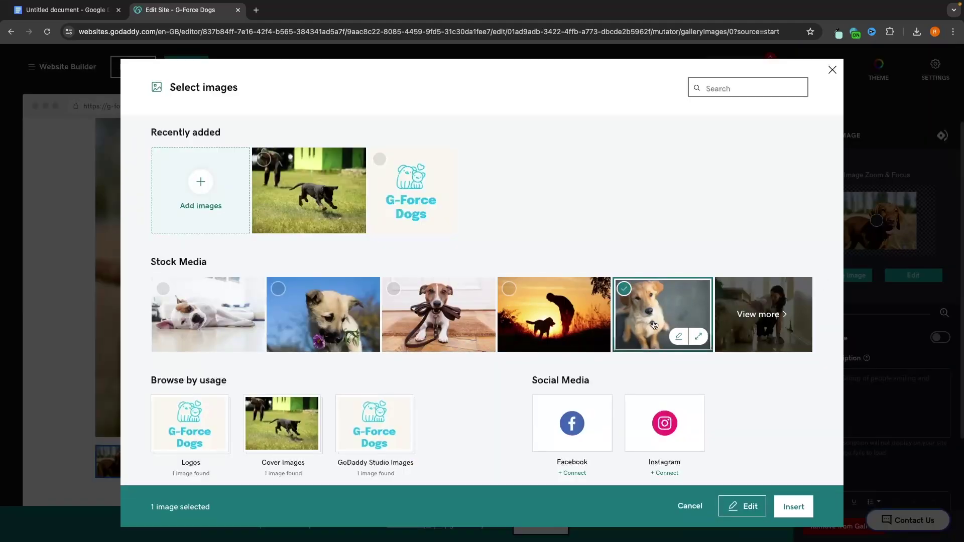
pyautogui.click(801, 512)
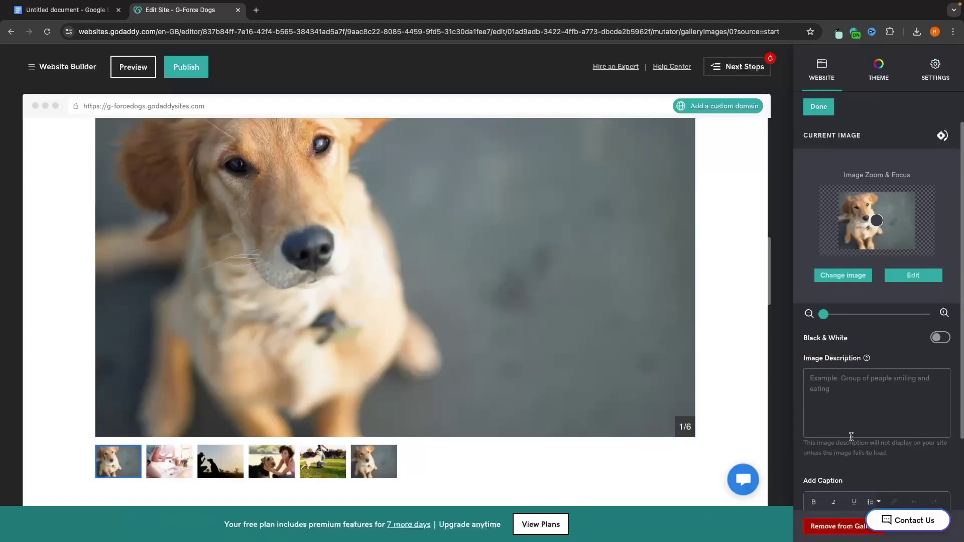
# Step: Replace the gallery's second image with the stock photo of a puppy with a flower against a blue sky
pyautogui.click(158, 468)
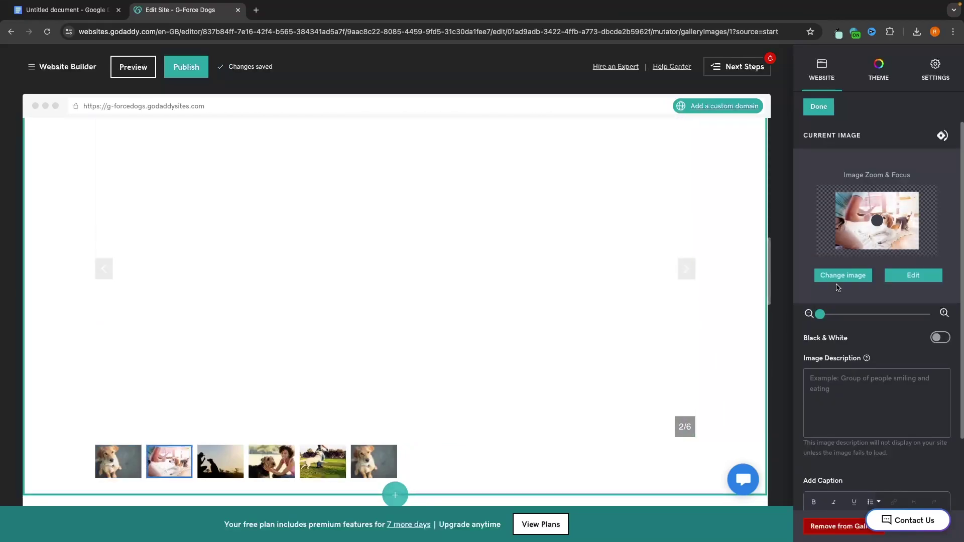
pyautogui.click(843, 275)
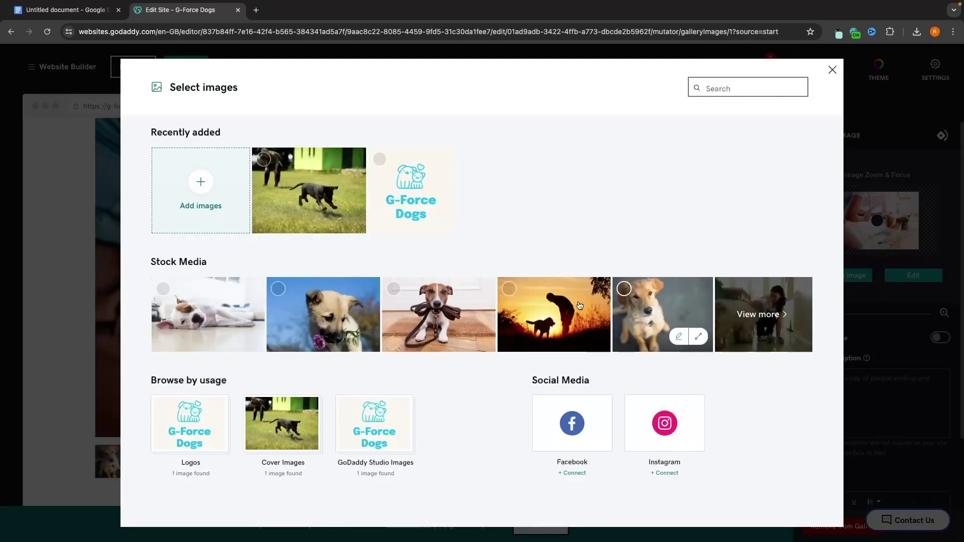
pyautogui.click(301, 306)
pyautogui.click(783, 507)
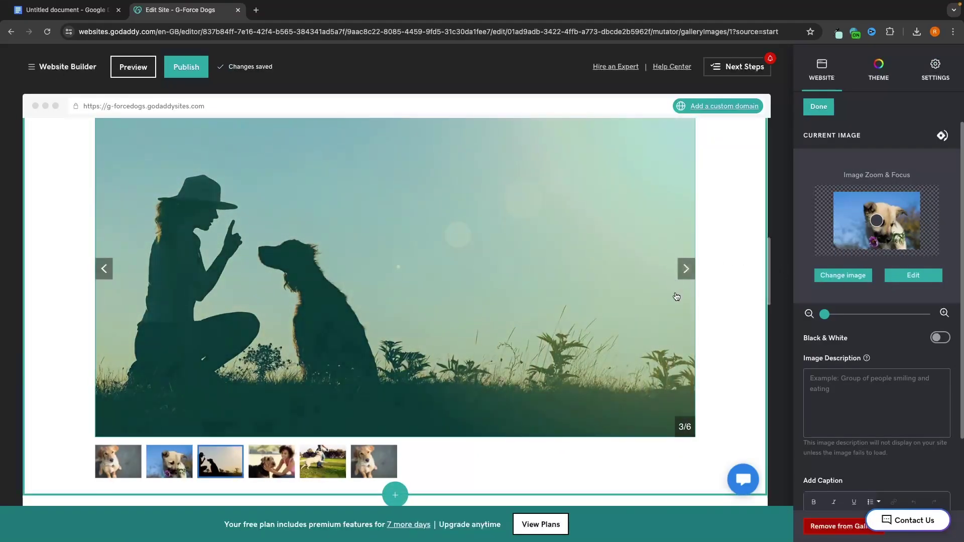
# Step: Add a new service to the Online Appointments section and name it "Puppy Class"
pyautogui.scroll(-7, 676, 296)
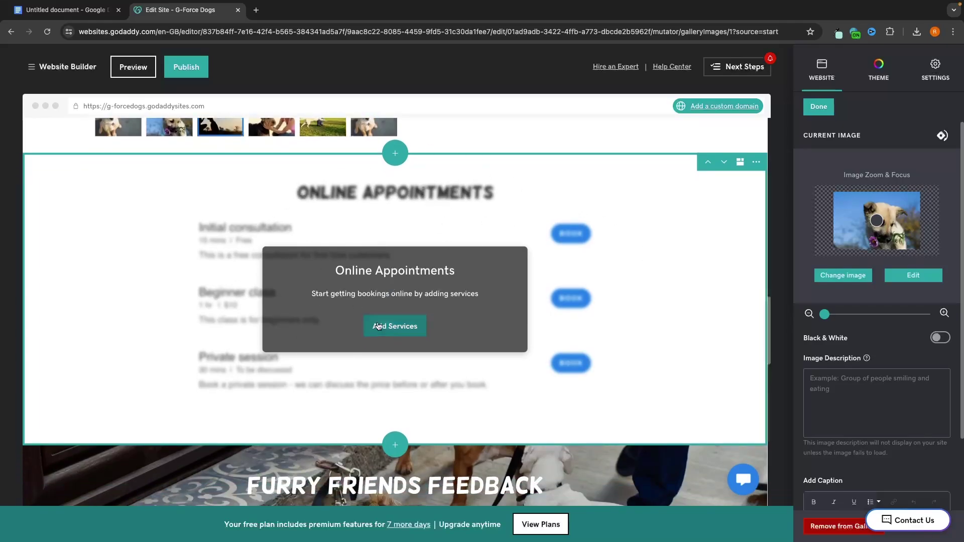
pyautogui.click(395, 325)
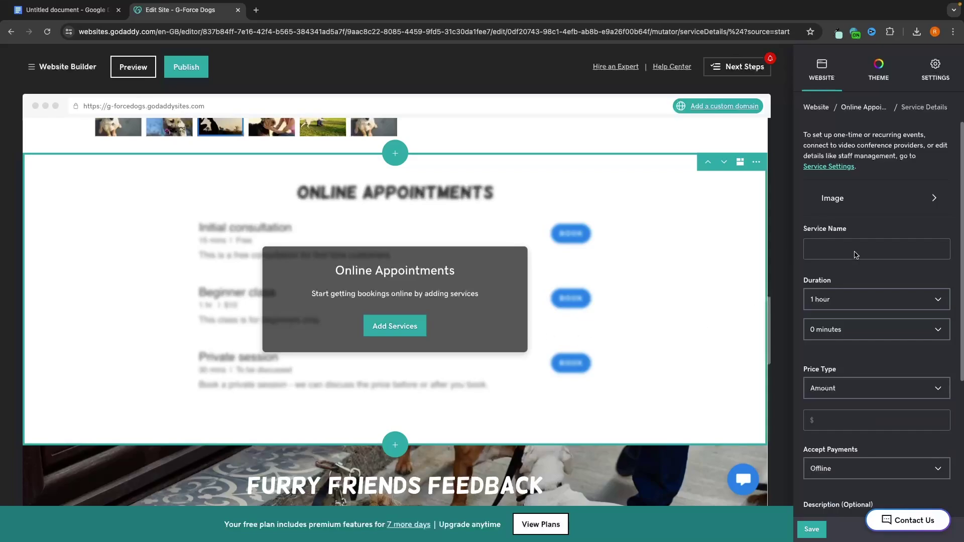
pyautogui.scroll(-1, 856, 248)
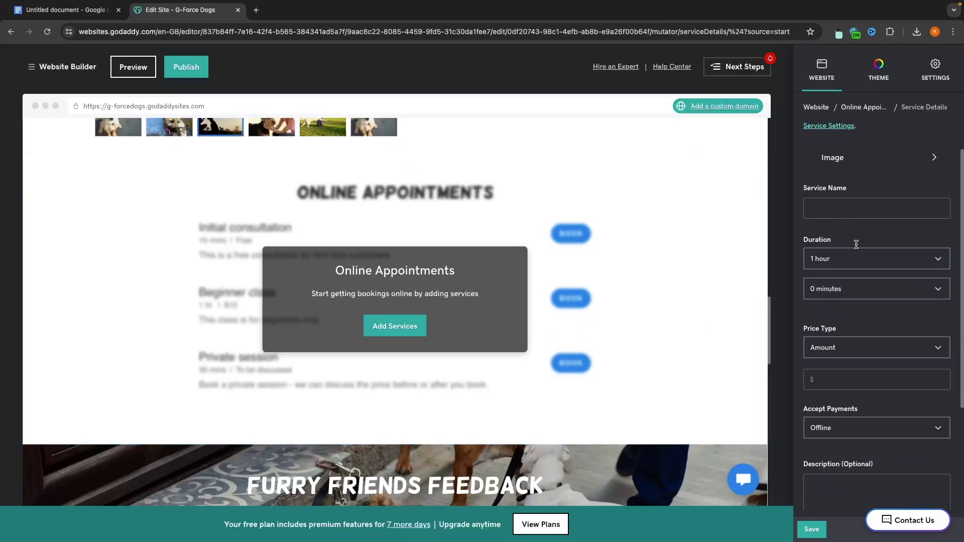
pyautogui.scroll(1, 856, 245)
pyautogui.click(865, 239)
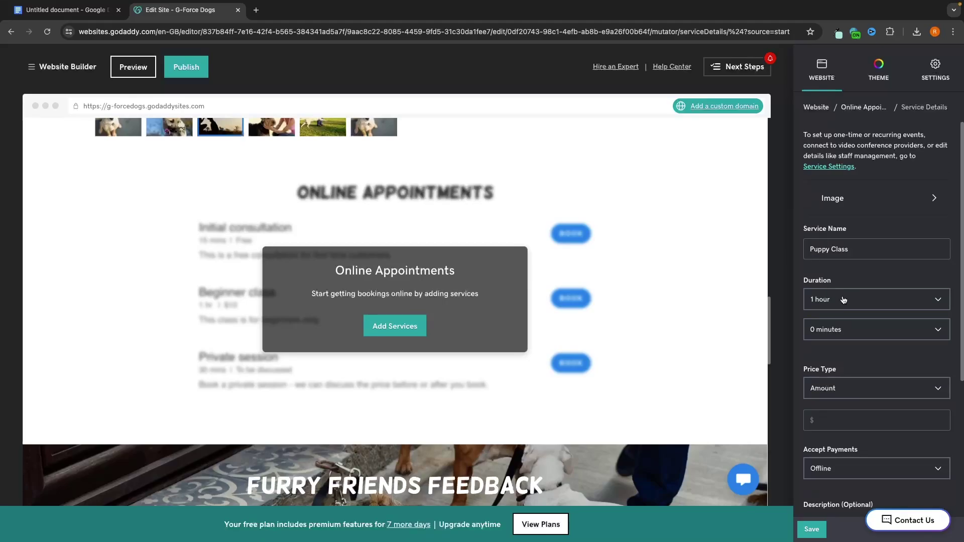
# Step: Set the Puppy Class service's price amount to $100
pyautogui.scroll(-2, 837, 327)
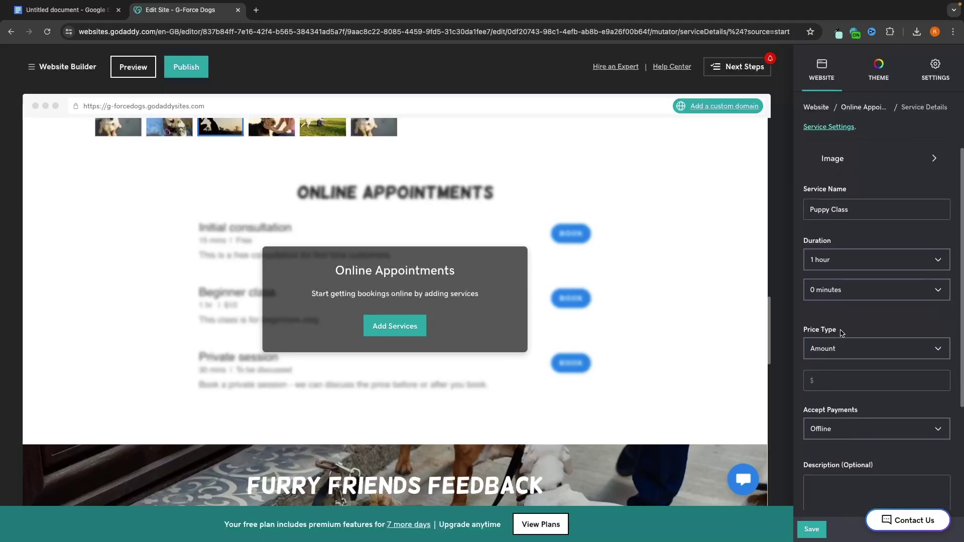
pyautogui.click(840, 344)
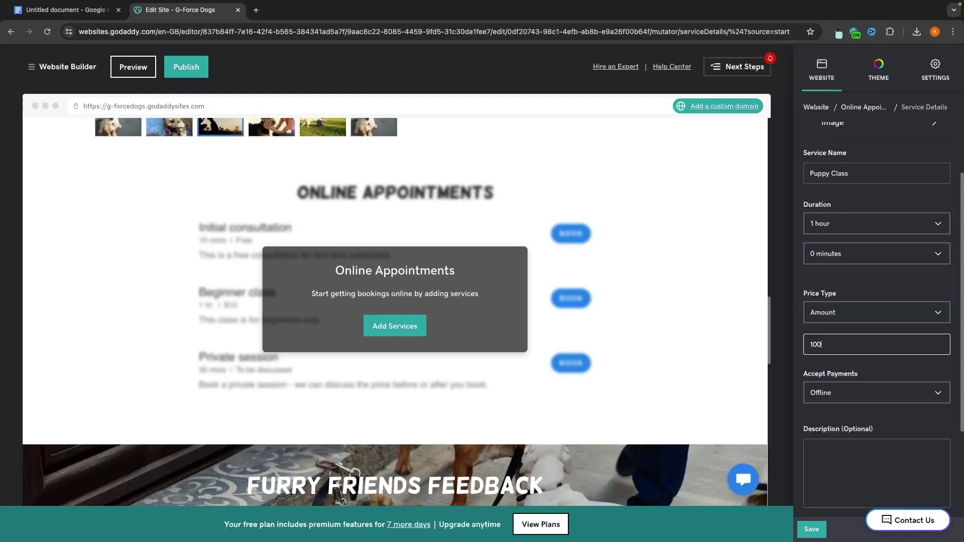
pyautogui.click(861, 286)
pyautogui.scroll(-1, 883, 301)
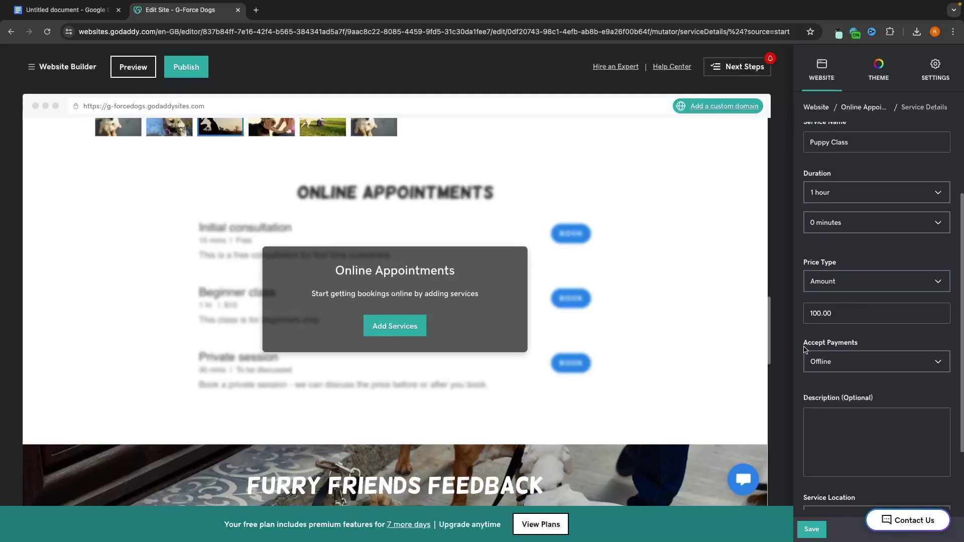
# Step: Try the Require Full Payment and Require Deposit options for the Puppy Class service's payments and return it to Offline
pyautogui.click(842, 357)
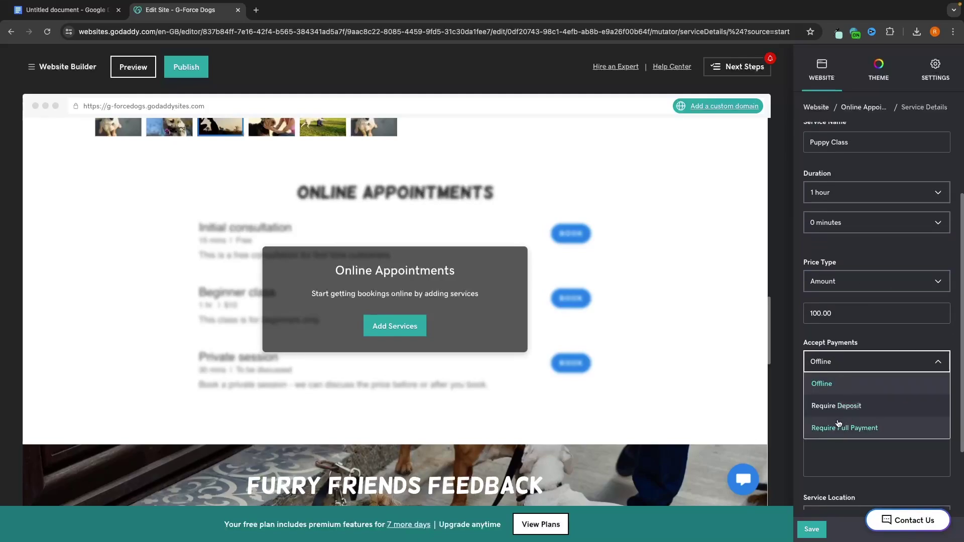
pyautogui.click(830, 429)
pyautogui.click(862, 368)
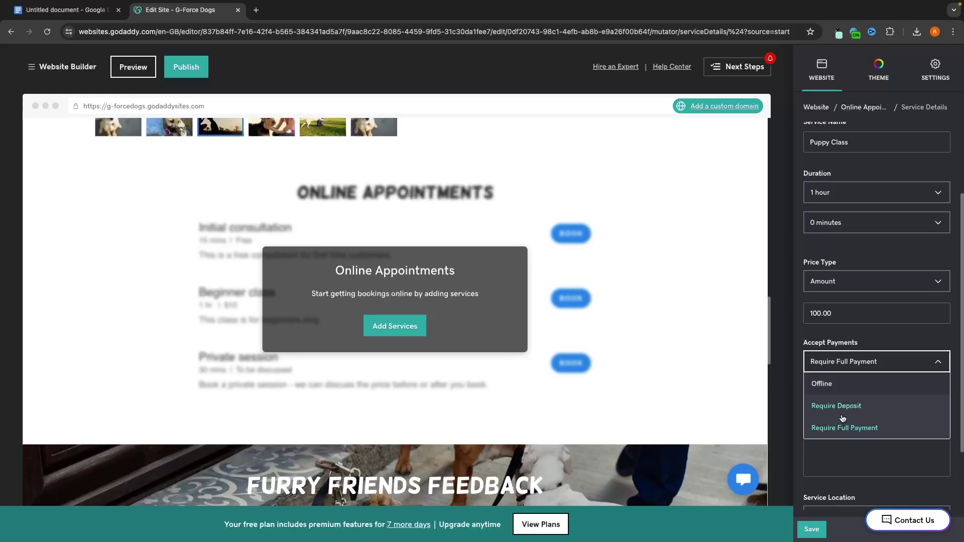
pyautogui.click(843, 407)
pyautogui.click(846, 364)
pyautogui.click(873, 378)
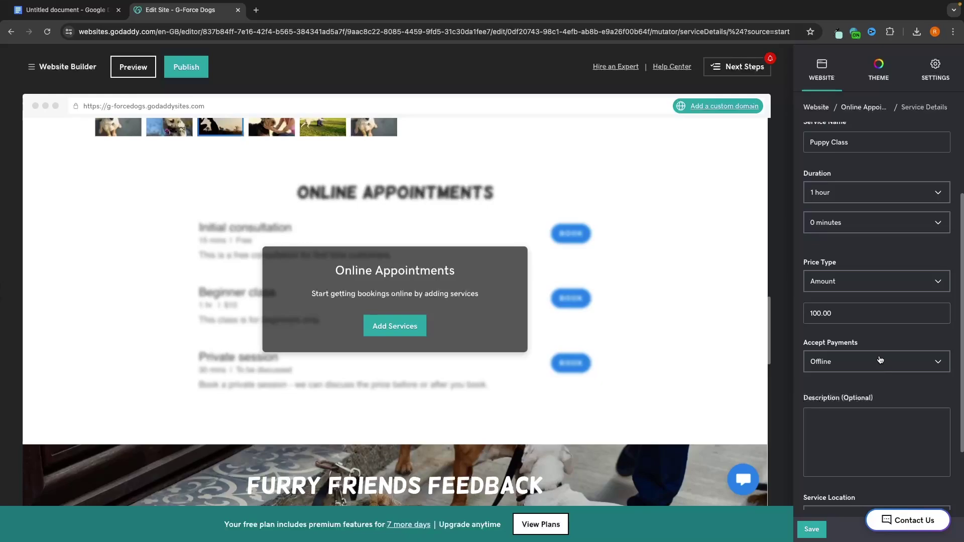
# Step: Give Puppy Class the description "The basics that your pup needs including obedience, recall, sit and stay" and save the service
pyautogui.scroll(-1, 880, 360)
pyautogui.click(857, 359)
pyautogui.scroll(-1, 857, 359)
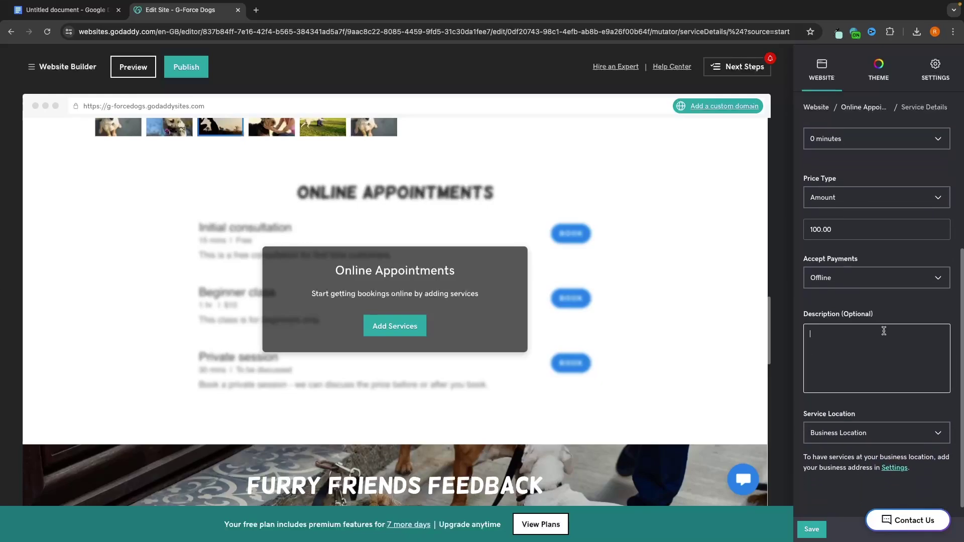
pyautogui.write('The basics that your pup needs including obedience, recall, sit and stay')
pyautogui.hotkey('ctrl', 'a')
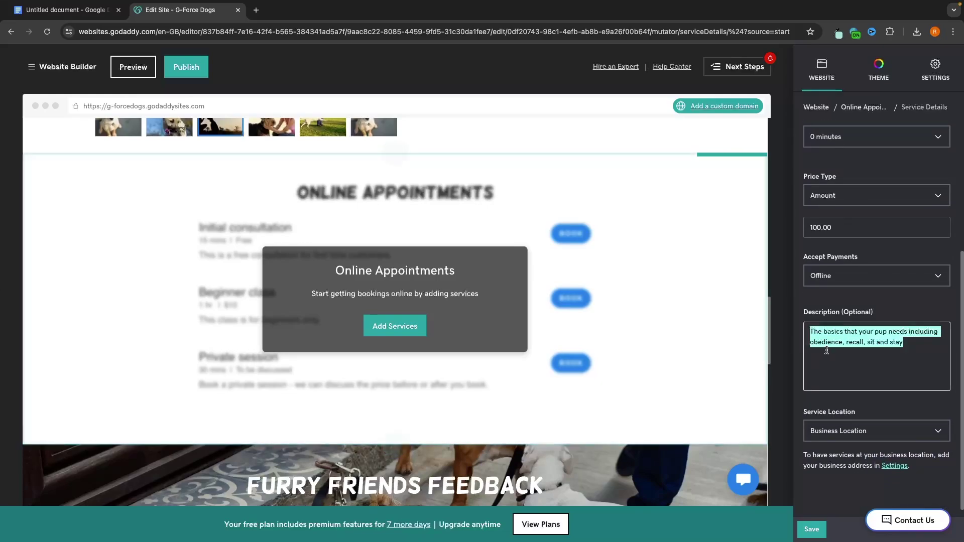
pyautogui.click(909, 344)
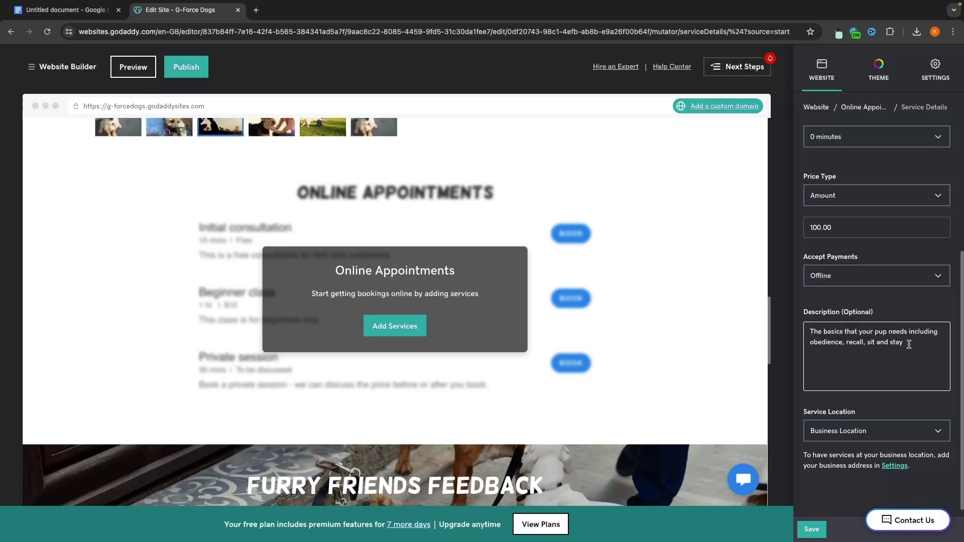
pyautogui.click(811, 529)
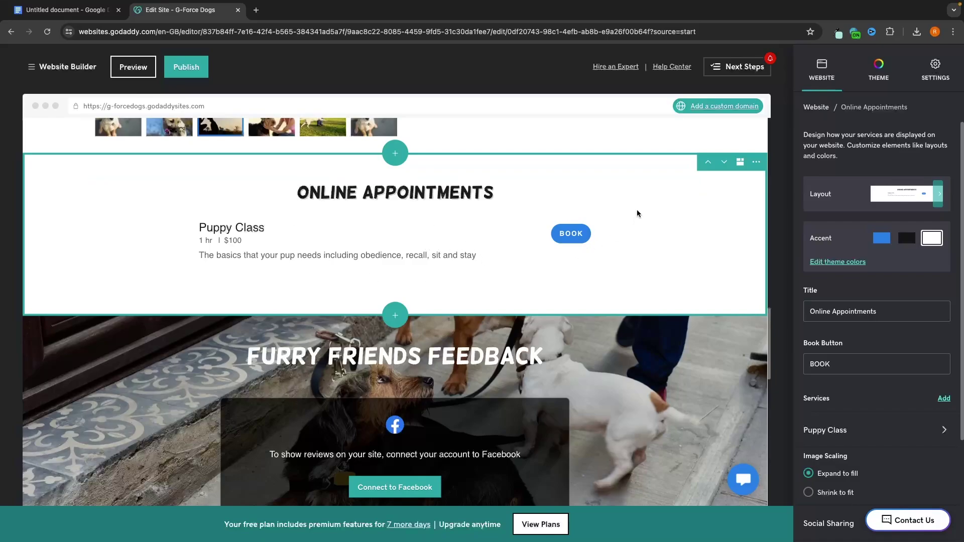
# Step: Add another service to the Online Appointments section and name it "Dog Class"
pyautogui.click(944, 401)
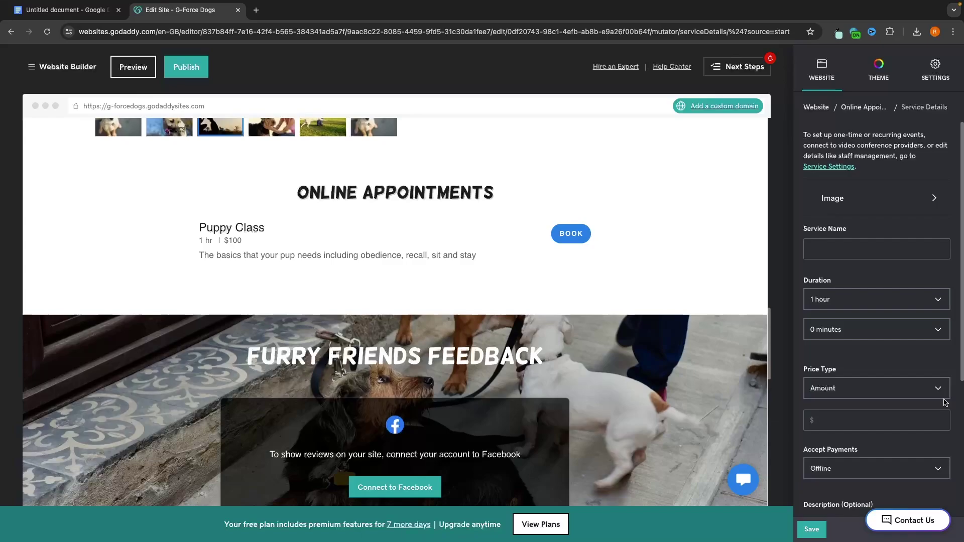
pyautogui.click(874, 246)
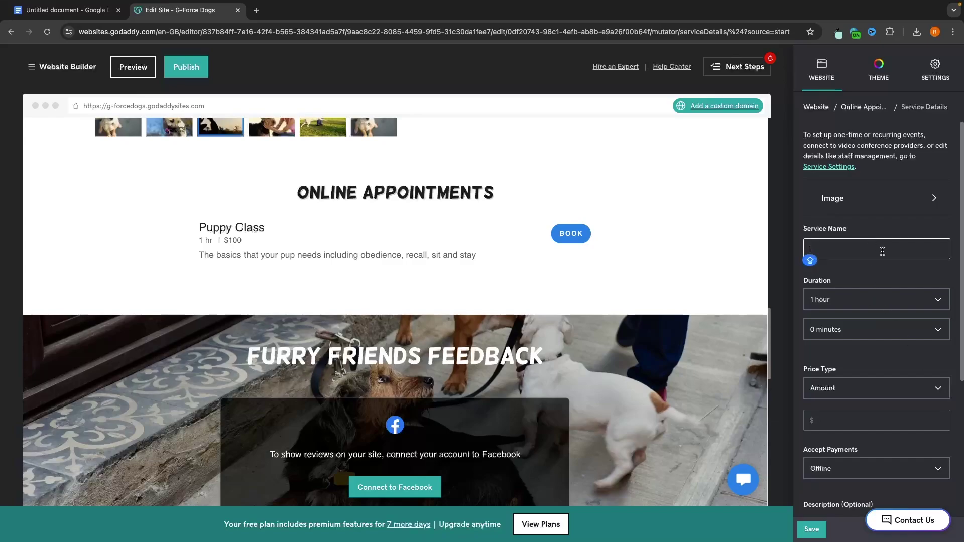
pyautogui.write('Dog Class')
pyautogui.scroll(-2, 859, 251)
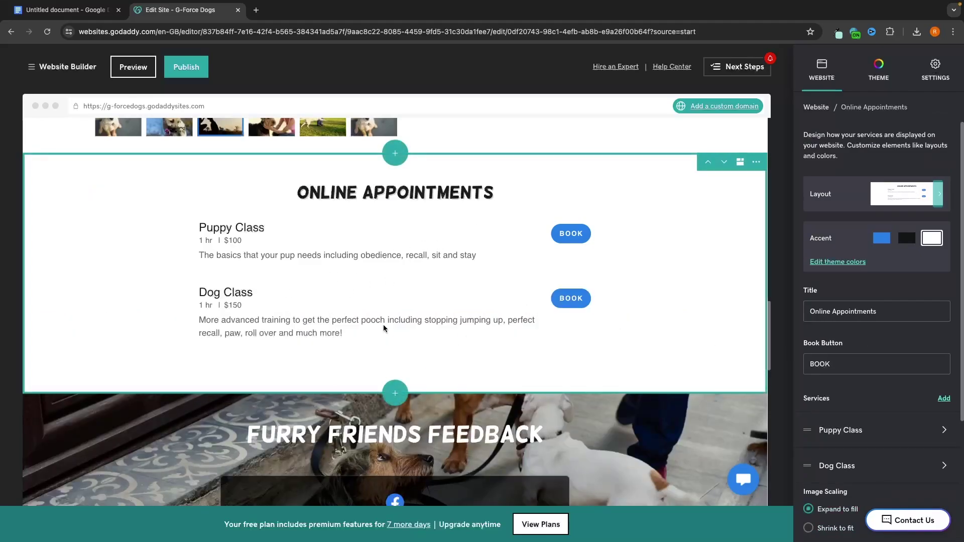
# Step: Delete the Furry Friends Feedback reviews section from the page
pyautogui.scroll(-4, 645, 272)
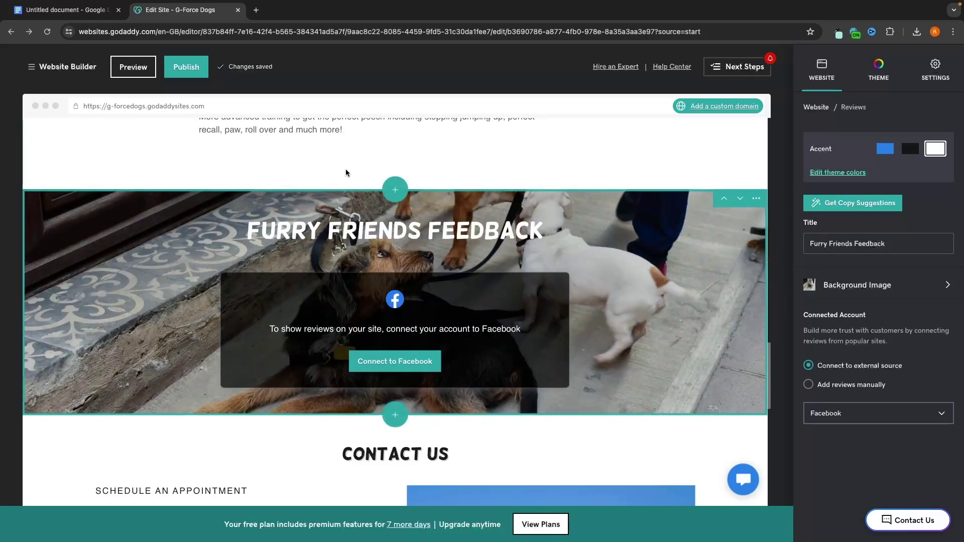
pyautogui.click(756, 198)
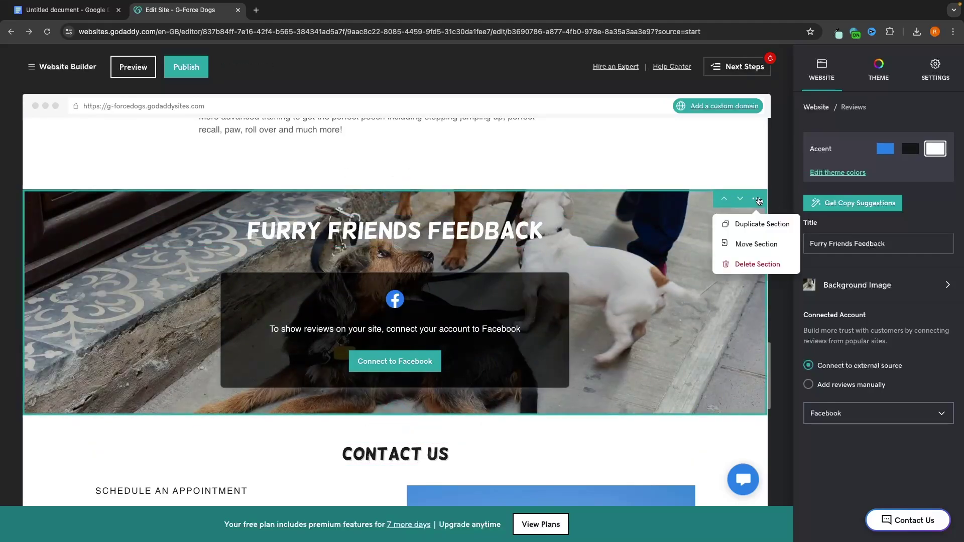
pyautogui.click(757, 263)
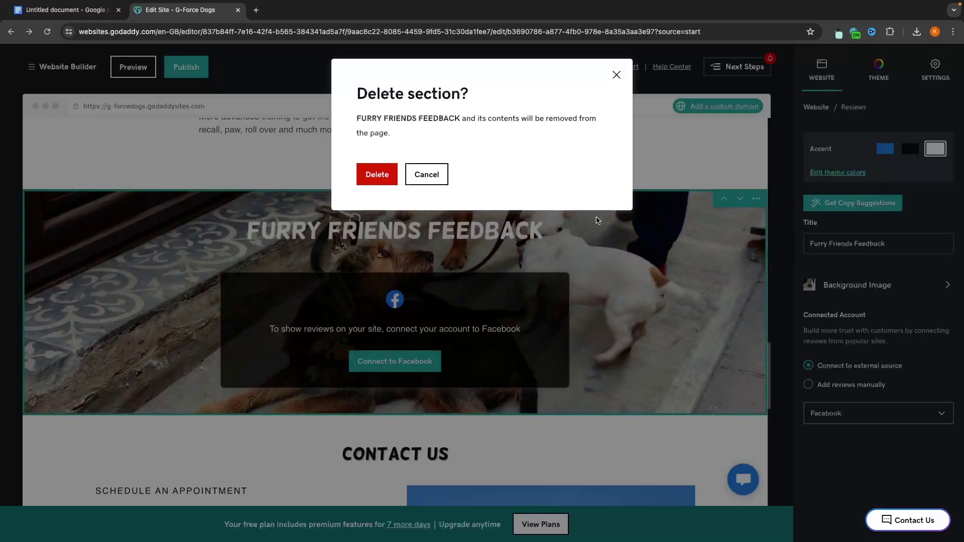
pyautogui.click(388, 174)
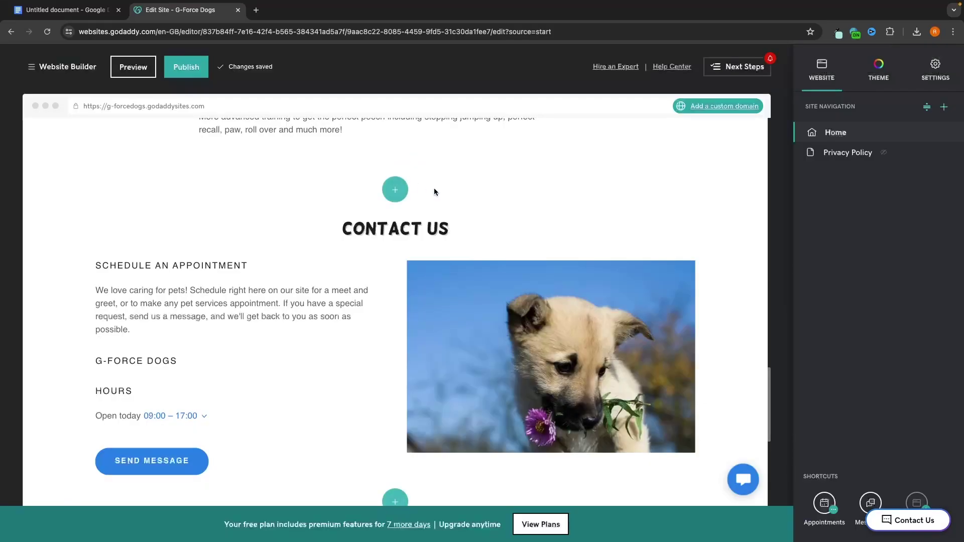
# Step: Move the Online Appointments section up so that it sits above the Our Paw-some Friend gallery
pyautogui.scroll(6, 434, 188)
pyautogui.scroll(5, 517, 226)
pyautogui.scroll(-10, 452, 236)
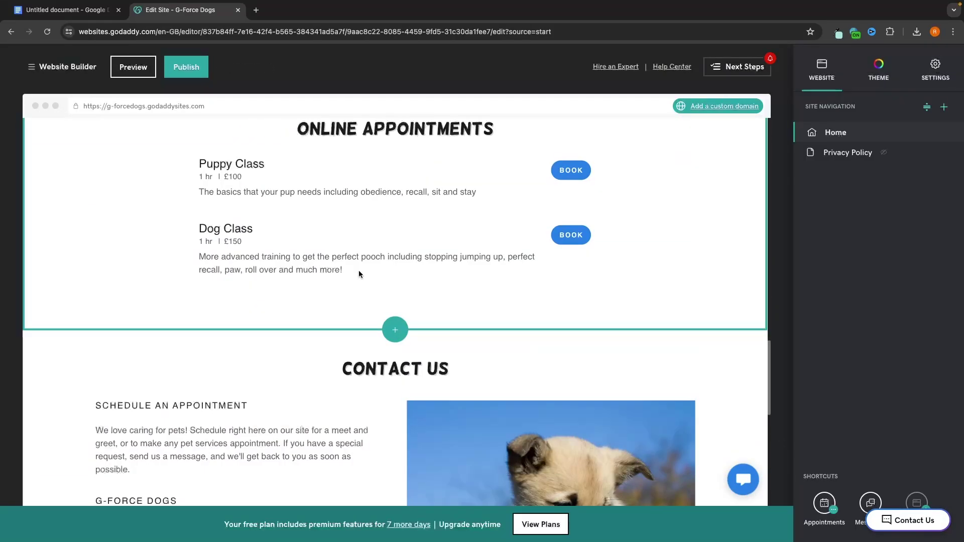
pyautogui.scroll(2, 401, 243)
pyautogui.scroll(8, 382, 206)
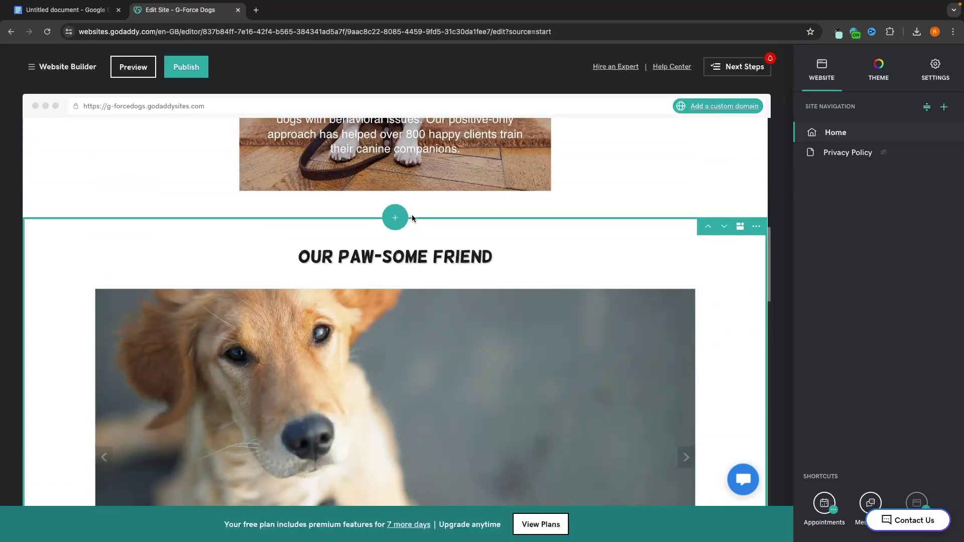
pyautogui.scroll(-9, 522, 300)
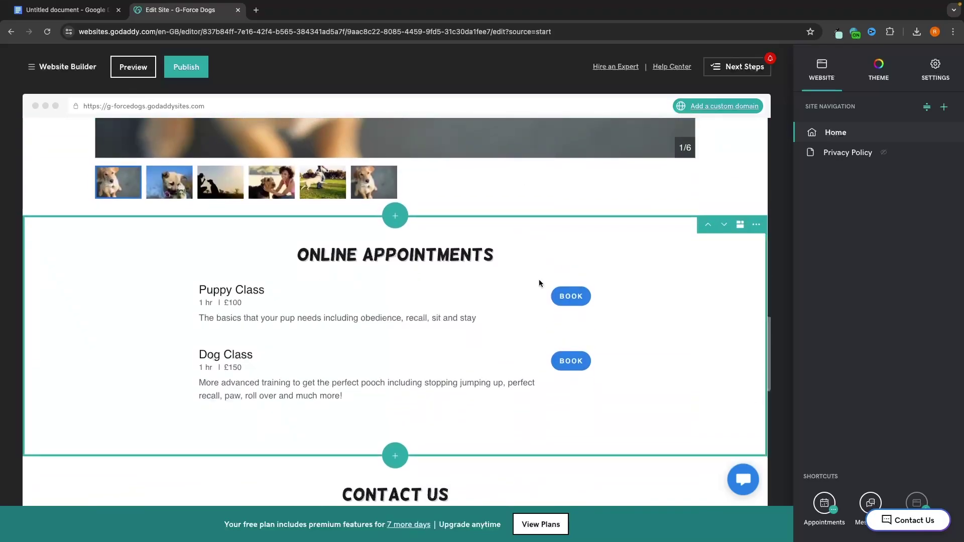
pyautogui.click(709, 226)
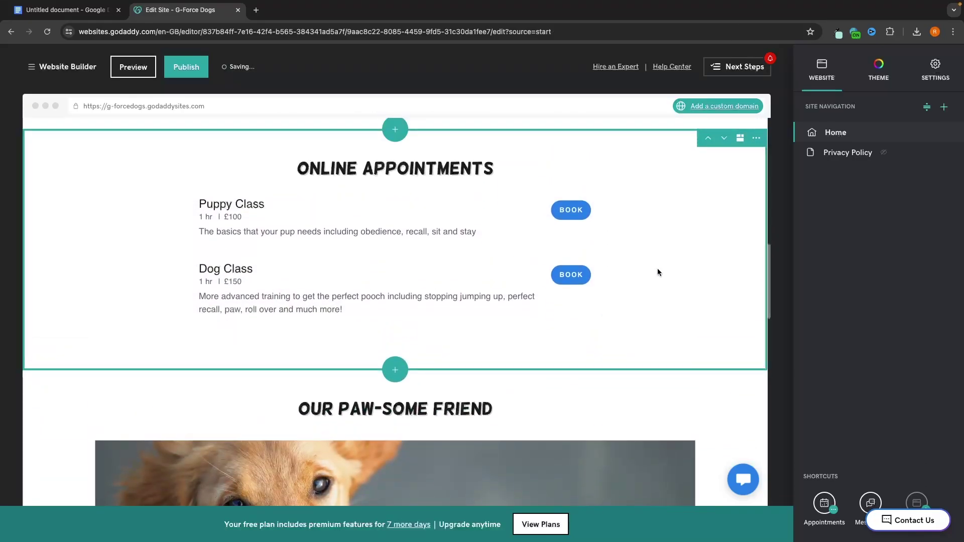
pyautogui.click(729, 171)
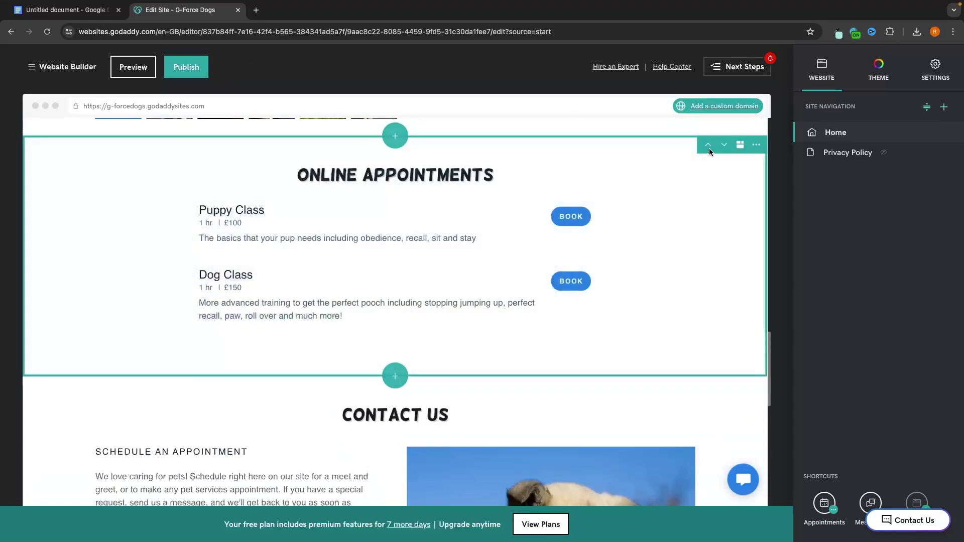
pyautogui.click(708, 145)
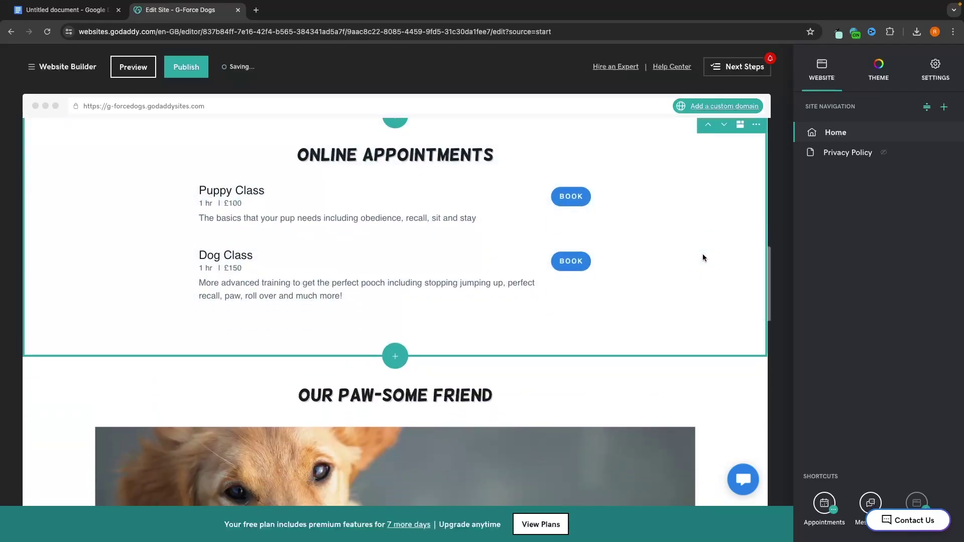
# Step: Open the Social section's settings and look through the available social media link fields
pyautogui.scroll(-10, 551, 274)
pyautogui.click(551, 274)
pyautogui.scroll(-2, 455, 273)
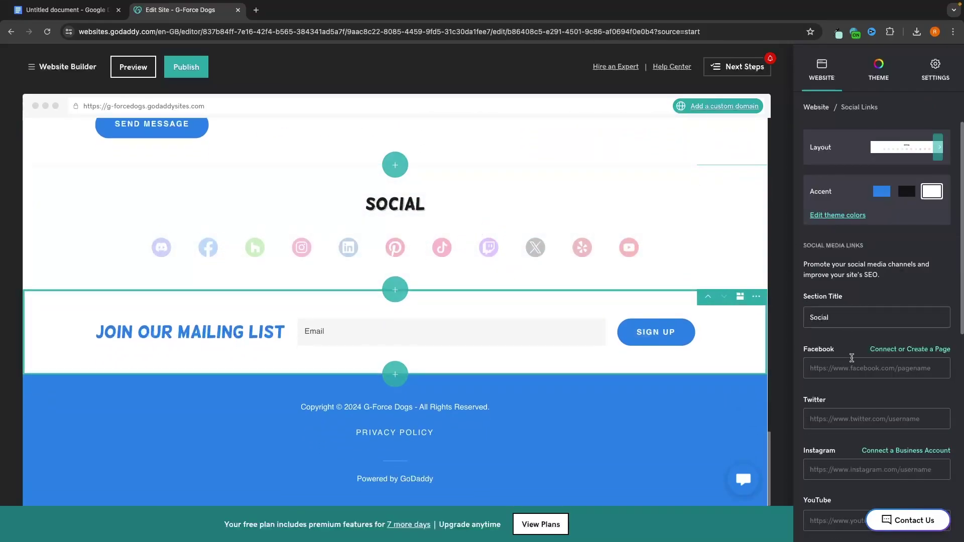
pyautogui.scroll(-1, 839, 365)
pyautogui.scroll(-1, 839, 365)
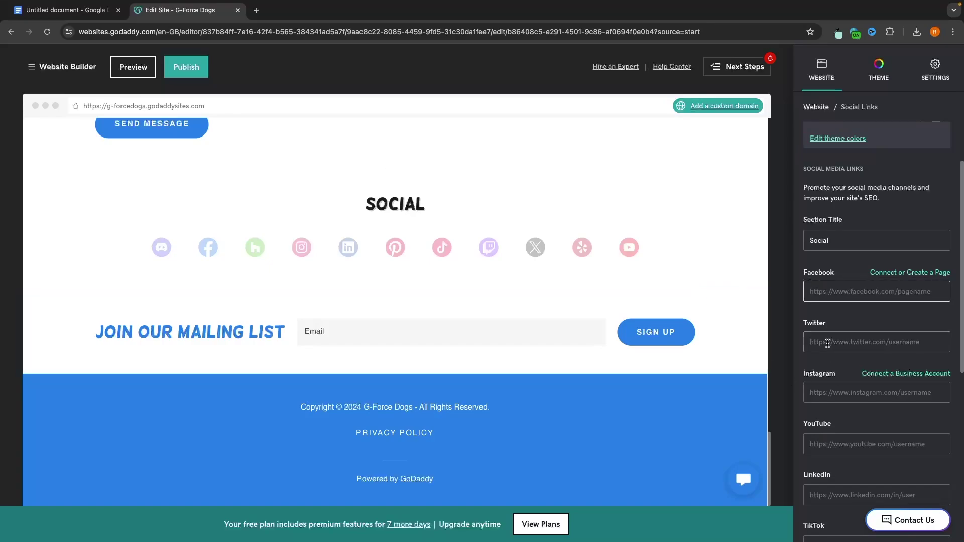
pyautogui.click(827, 397)
pyautogui.scroll(-3, 955, 308)
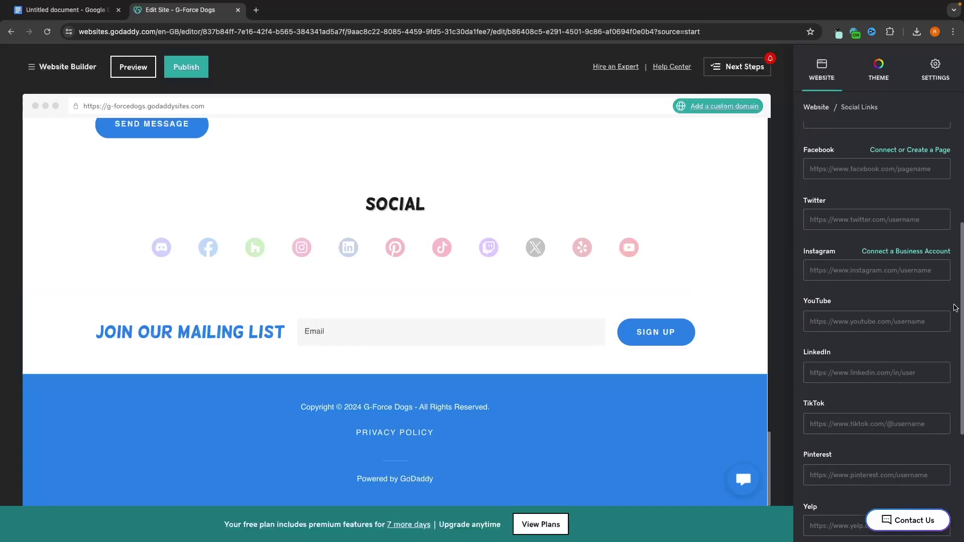
pyautogui.scroll(-3, 876, 431)
pyautogui.scroll(7, 876, 401)
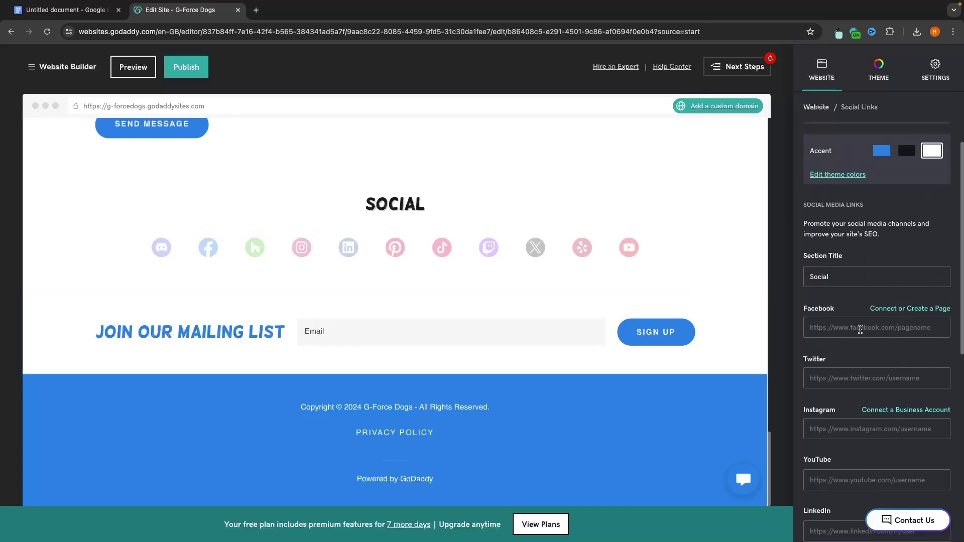
pyautogui.click(829, 327)
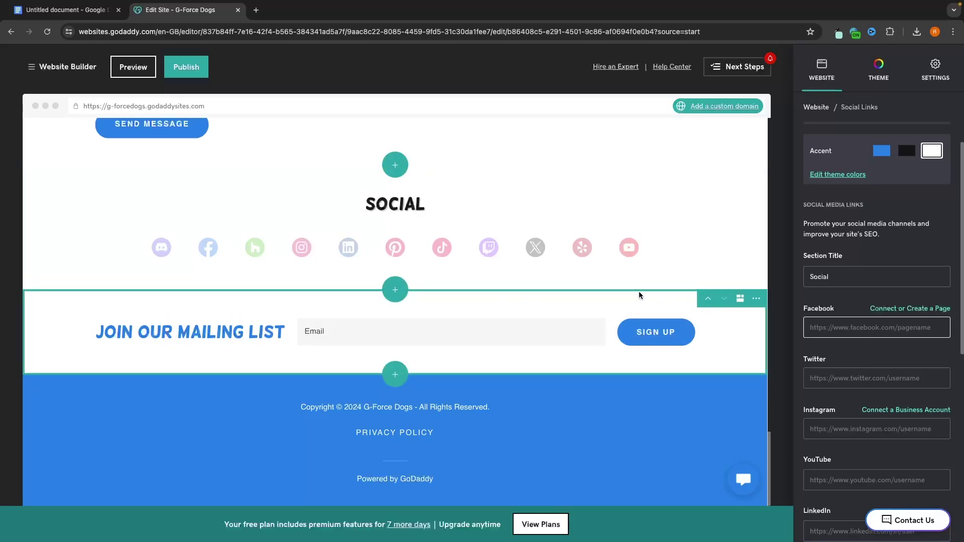
pyautogui.hotkey('ctrl', 't')
pyautogui.hotkey('ctrl', 'w')
pyautogui.scroll(-1, 832, 382)
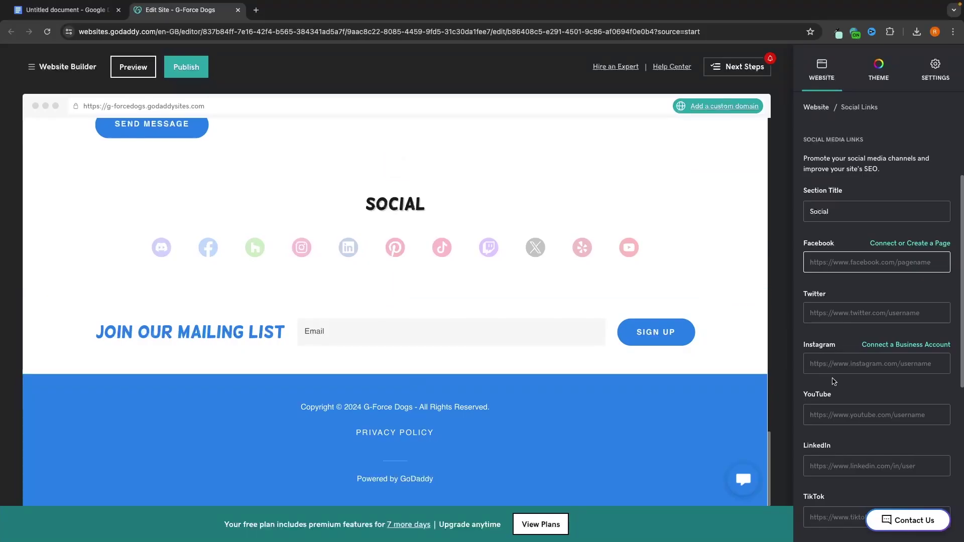
pyautogui.click(812, 415)
pyautogui.write('https://www.youtube.com/channel/UCbQrdq2RyojRrh6JUMUzXVw')
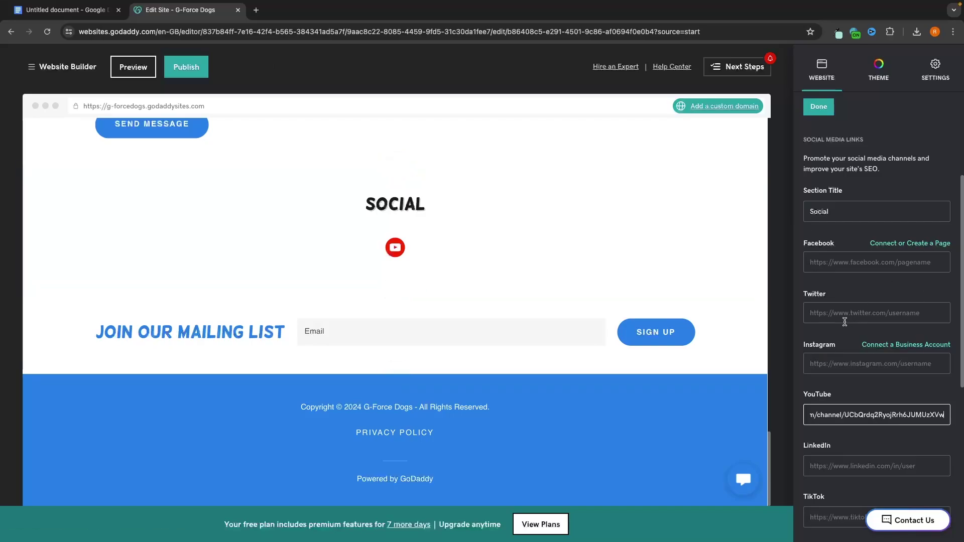
pyautogui.click(819, 108)
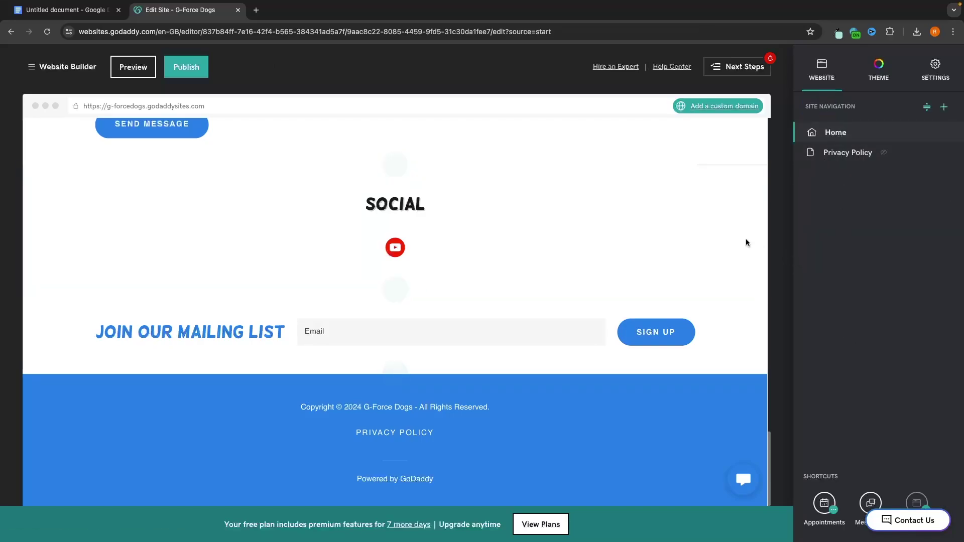
# Step: Start adding a section between the Our Paw-some Friend gallery and Contact Us, and browse the available section categories
pyautogui.scroll(6, 734, 238)
pyautogui.scroll(15, 735, 238)
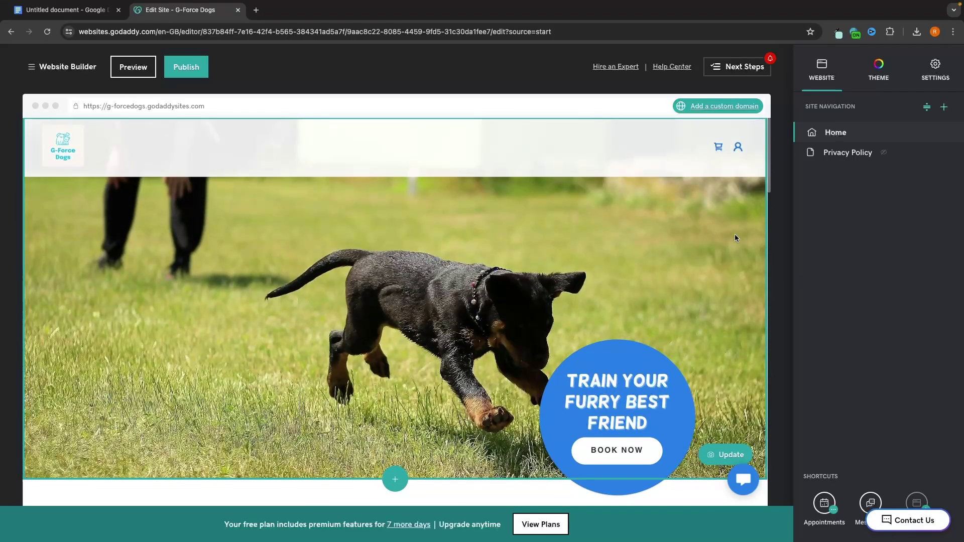
pyautogui.scroll(-10, 734, 238)
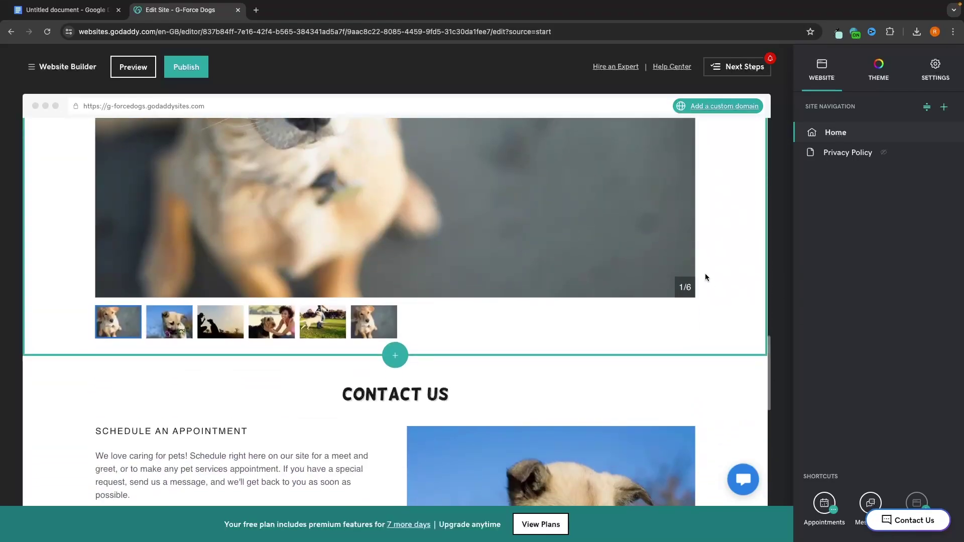
pyautogui.scroll(5, 705, 273)
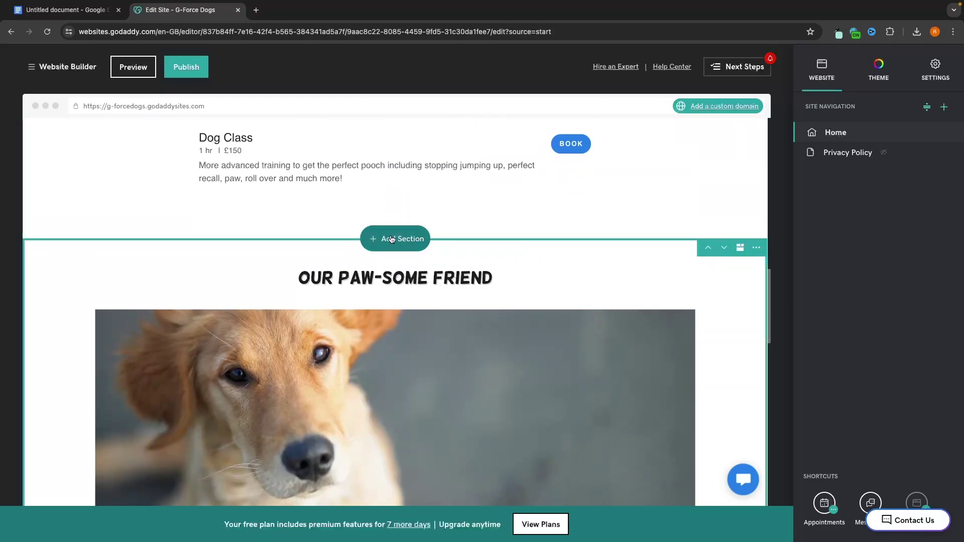
pyautogui.scroll(-8, 391, 281)
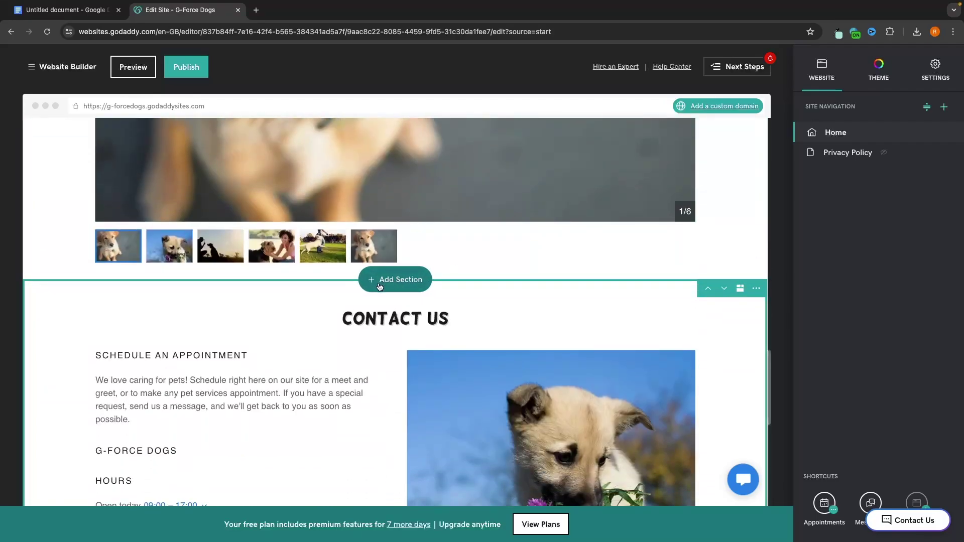
pyautogui.click(400, 287)
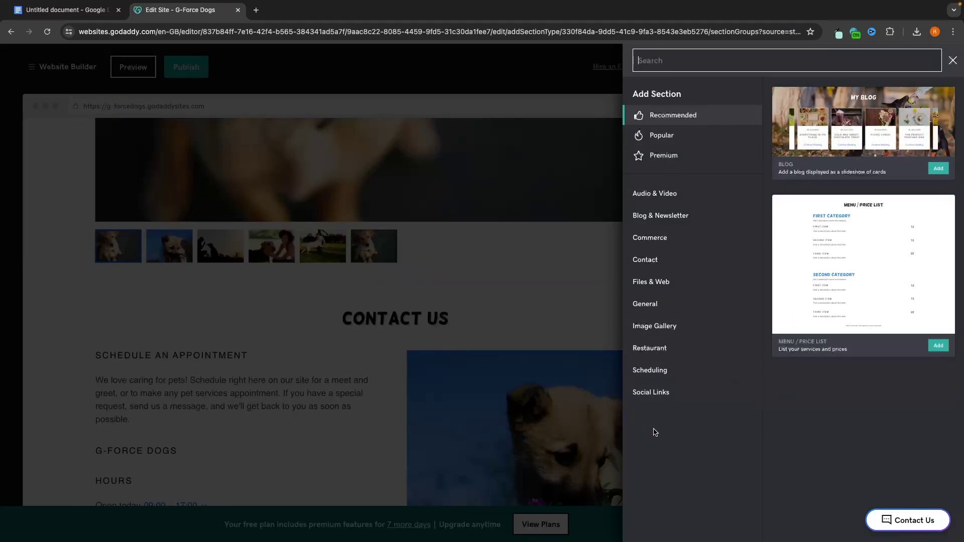
pyautogui.click(673, 376)
pyautogui.click(661, 415)
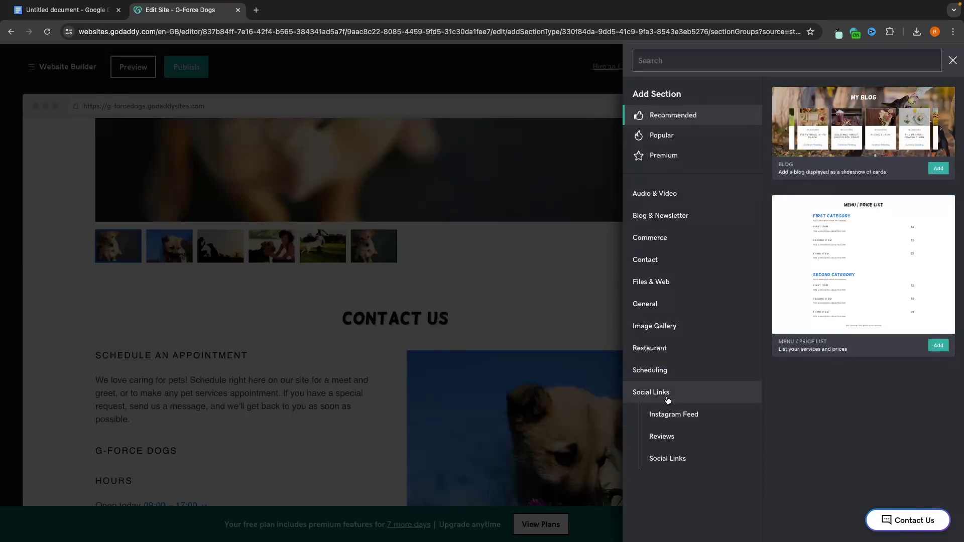
pyautogui.click(667, 363)
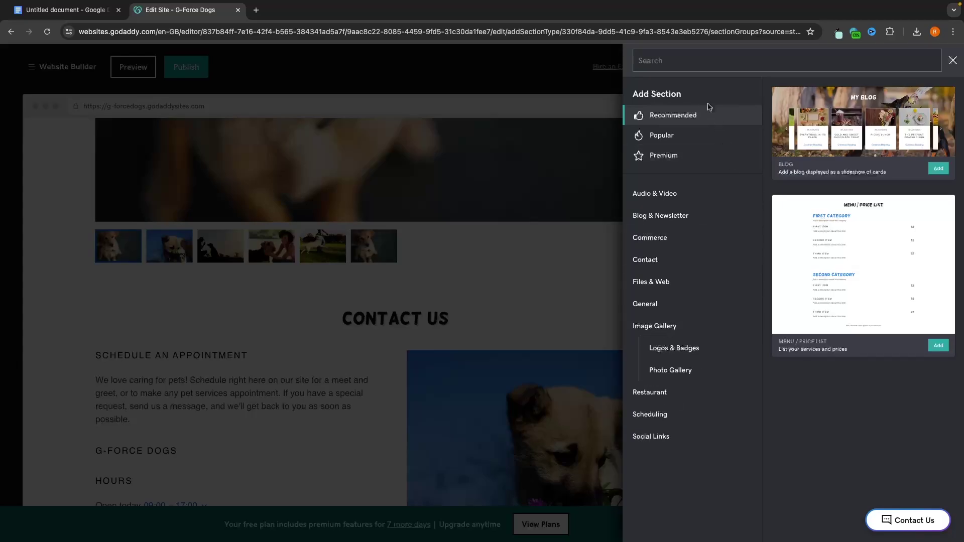
# Step: Search the section library for "quote" and add the quote banner layout to the page
pyautogui.click(691, 63)
pyautogui.write('q')
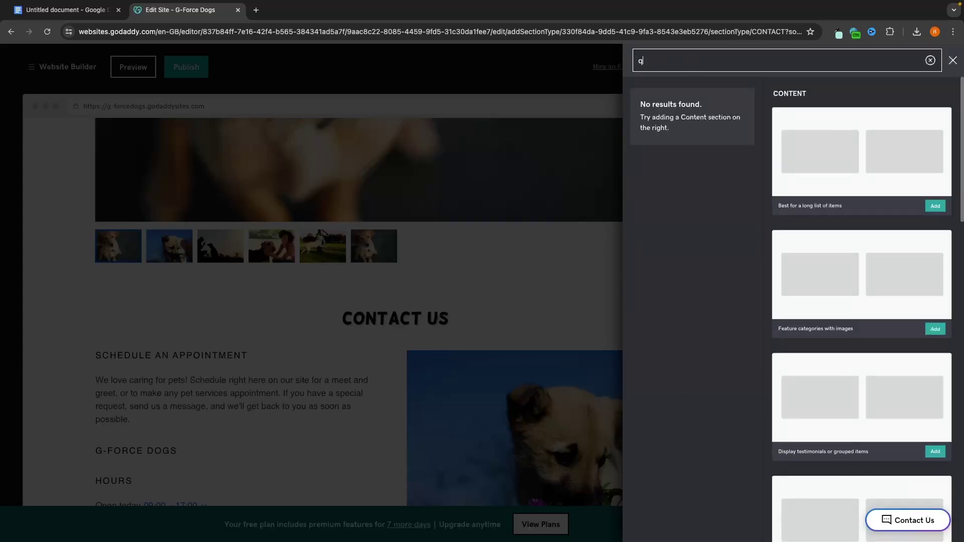
pyautogui.write('uote')
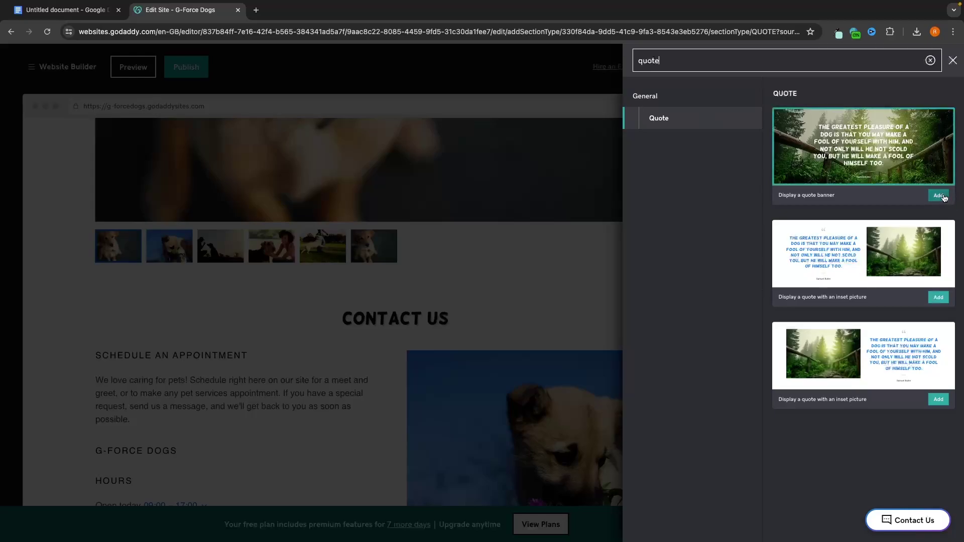
pyautogui.click(831, 133)
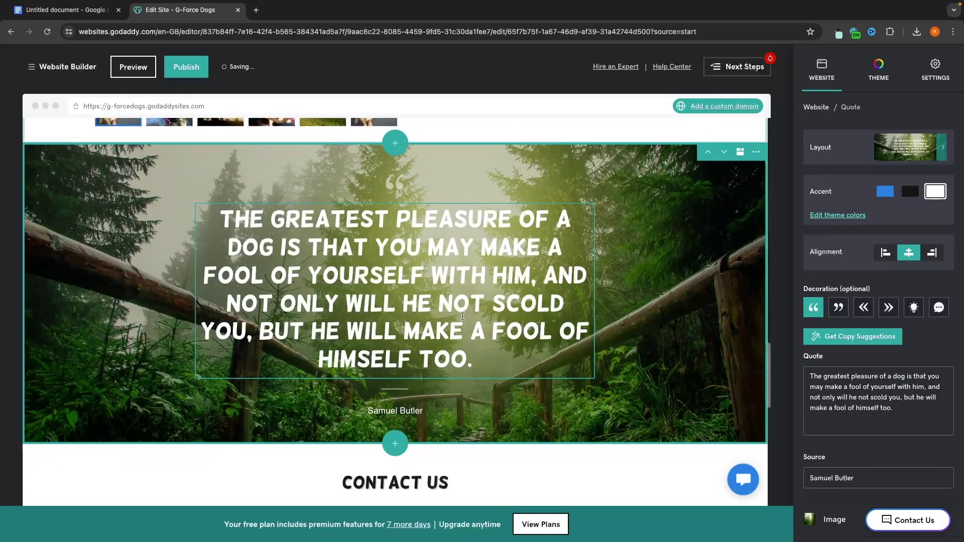
pyautogui.click(515, 308)
pyautogui.moveTo(473, 359); pyautogui.dragTo(219, 223)
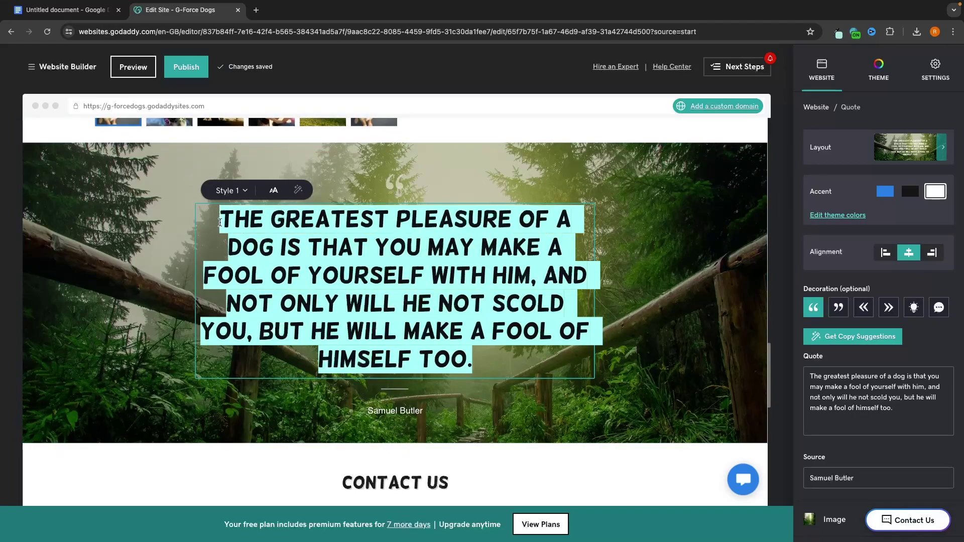
pyautogui.click(397, 275)
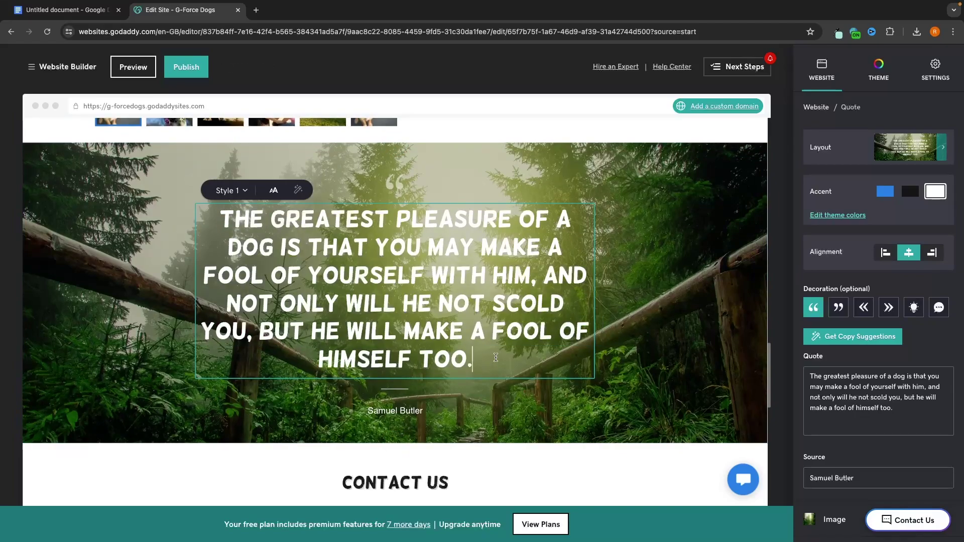
pyautogui.moveTo(220, 213); pyautogui.dragTo(504, 375)
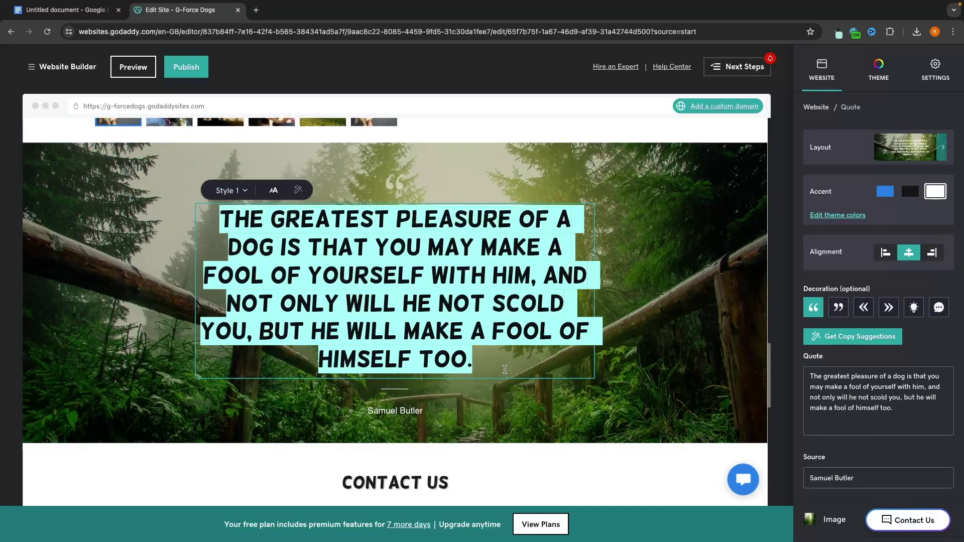
pyautogui.click(505, 369)
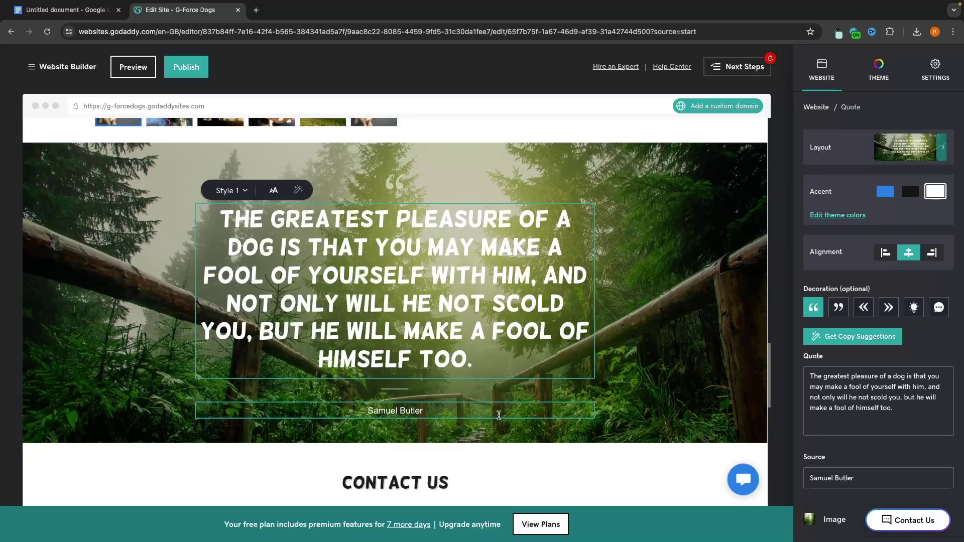
# Step: Move the Quote section down so that it sits between the Contact Us and Social sections
pyautogui.scroll(1, 498, 415)
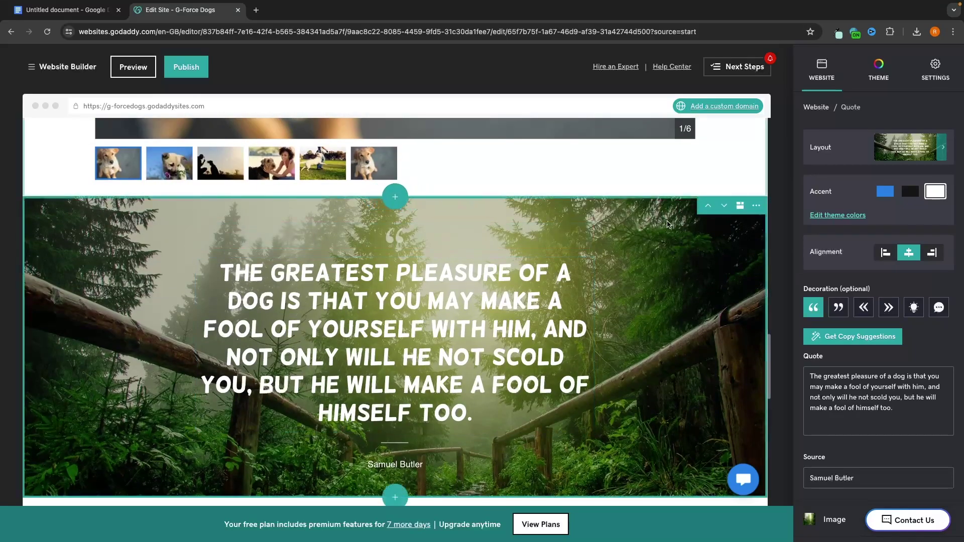
pyautogui.scroll(3, 723, 209)
pyautogui.scroll(-4, 692, 206)
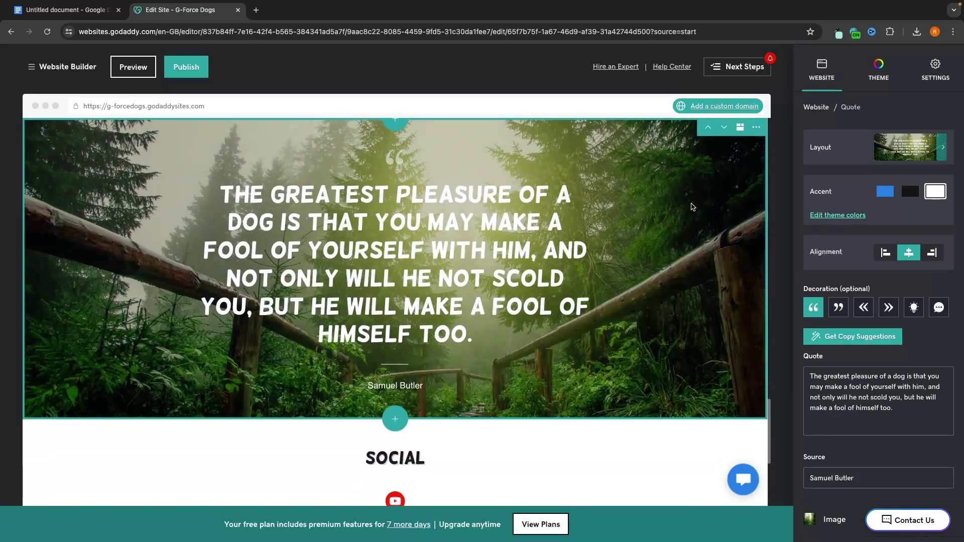
pyautogui.scroll(1, 691, 207)
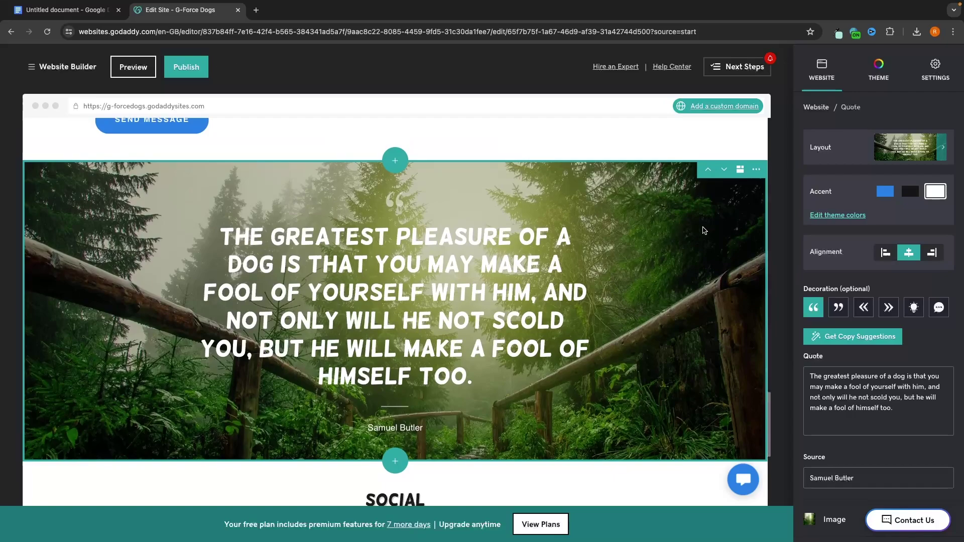
# Step: Publish the website, view the live site in its own tab and close that tab
pyautogui.scroll(10, 720, 222)
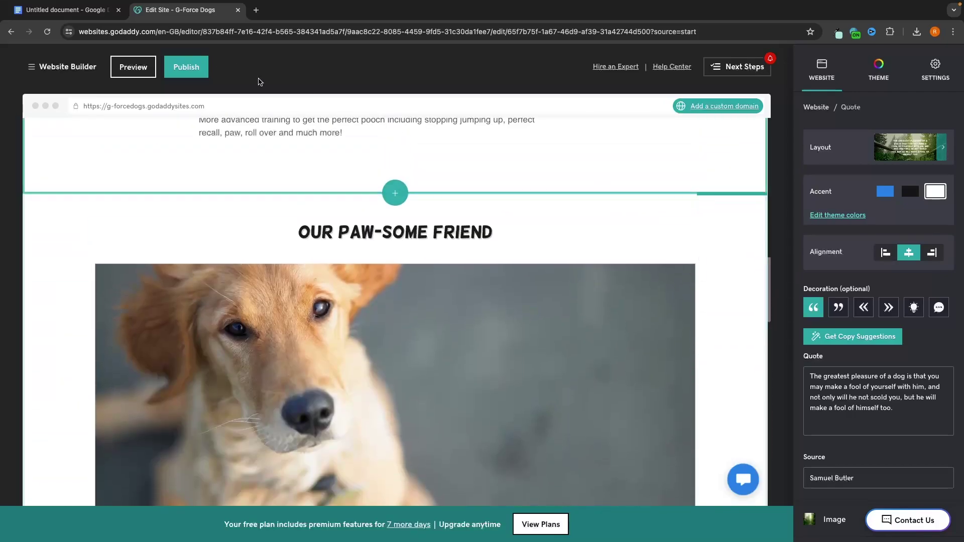
pyautogui.click(200, 67)
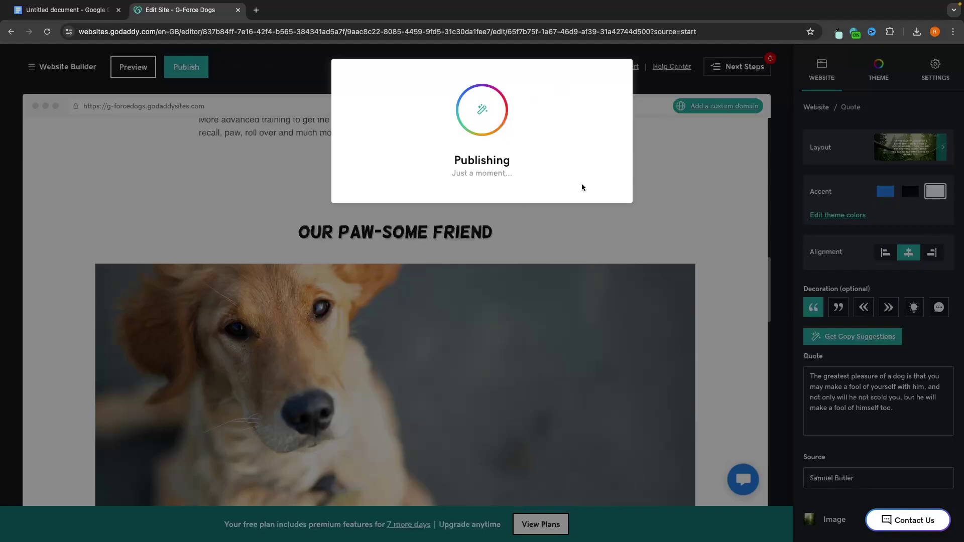
pyautogui.moveTo(383, 87); pyautogui.dragTo(612, 88)
pyautogui.click(451, 125)
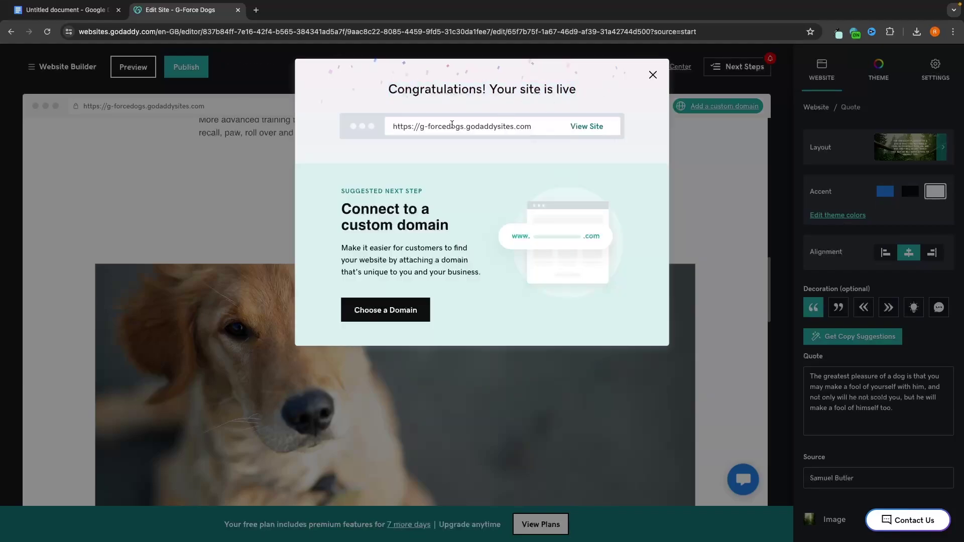
pyautogui.click(585, 126)
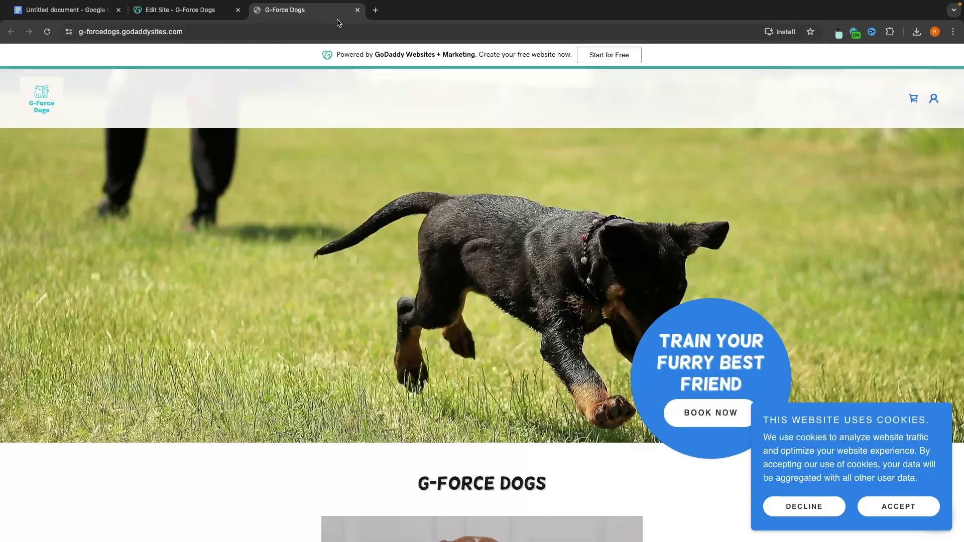
pyautogui.click(356, 10)
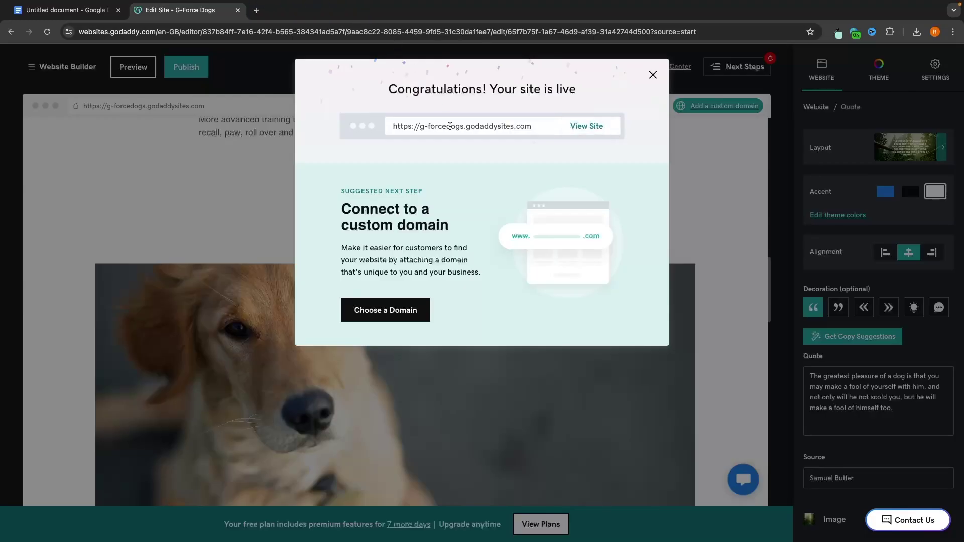
# Step: Search for the custom domain gforcedogs and choose gforcedogs.com with Full Domain Protection
pyautogui.click(376, 311)
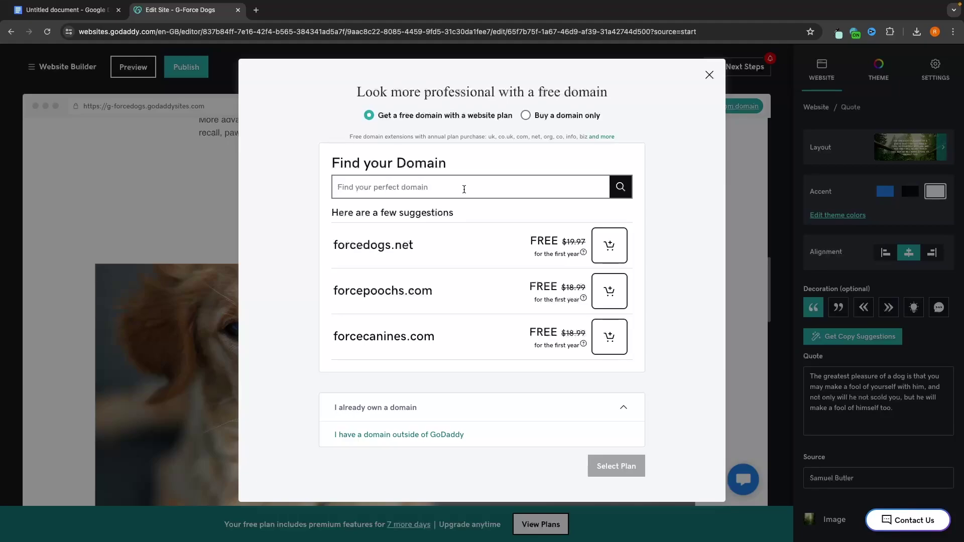
pyautogui.write('gforcedogs')
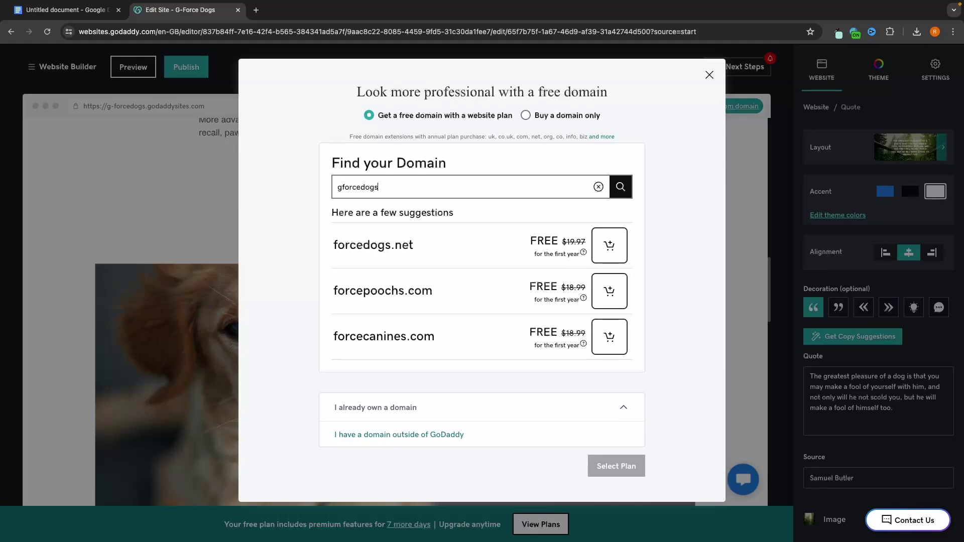
pyautogui.click(621, 187)
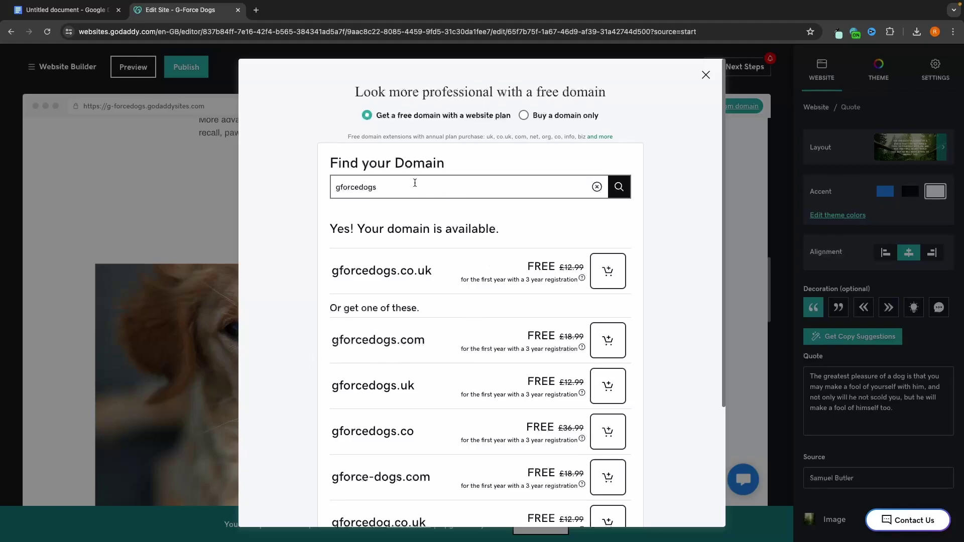
pyautogui.click(614, 341)
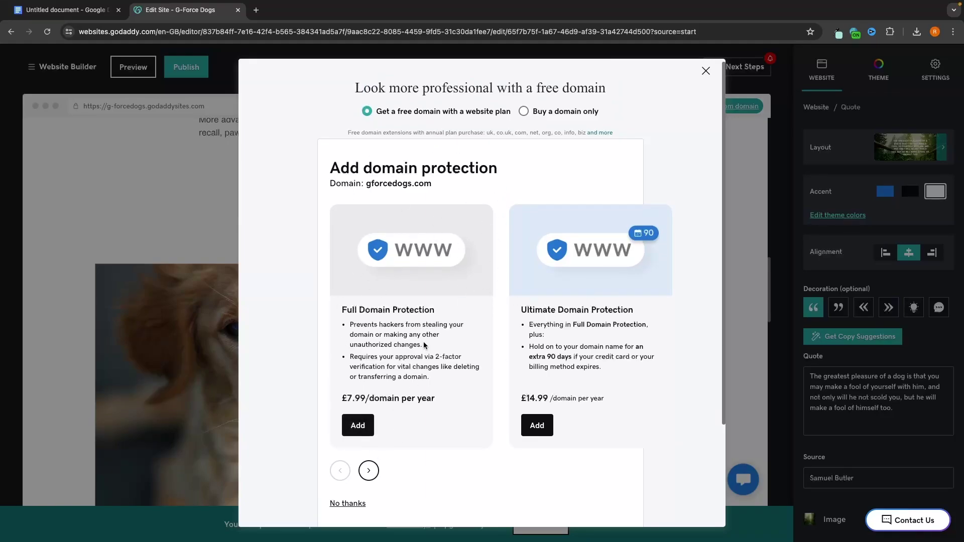
pyautogui.click(364, 421)
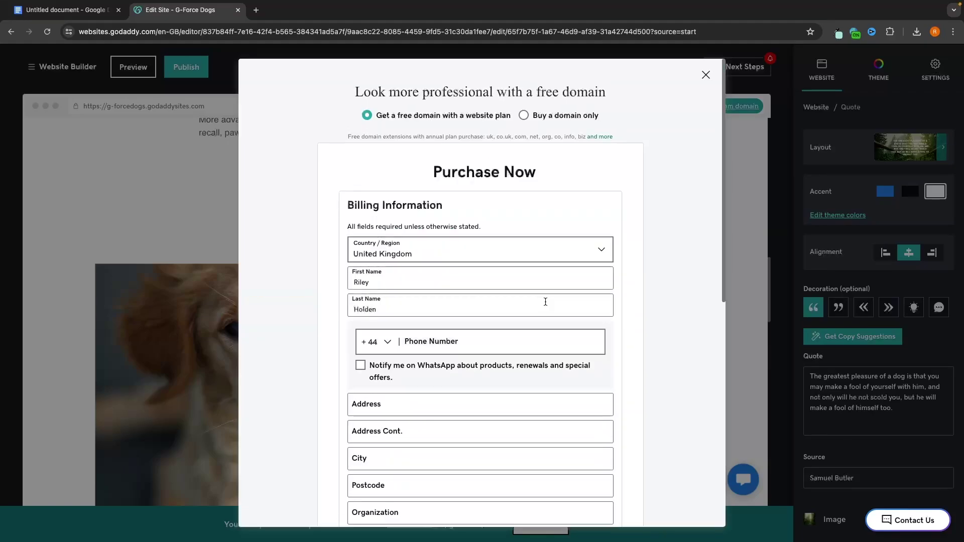
# Step: Review the domain checkout's billing fields and order summary, and close the domain purchase without ordering
pyautogui.scroll(-3, 646, 346)
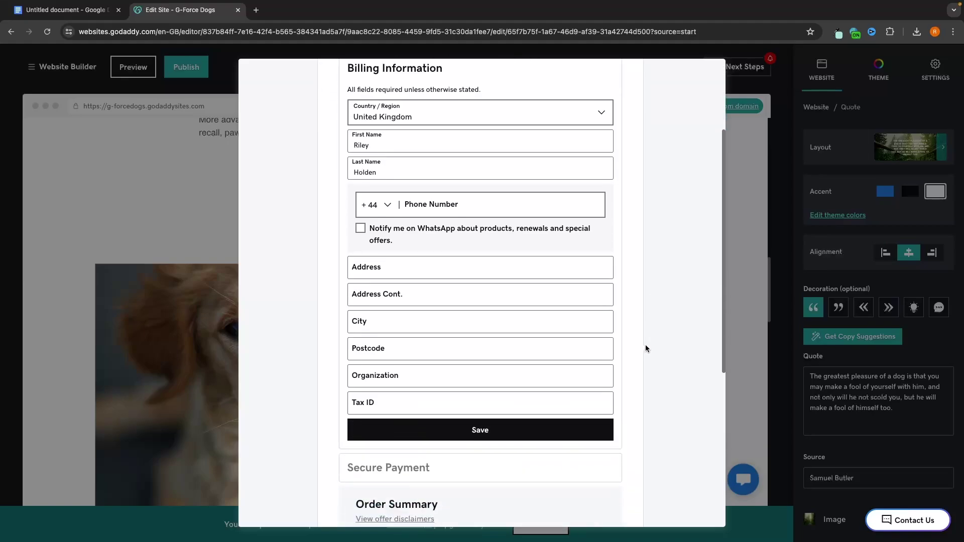
pyautogui.scroll(-5, 646, 349)
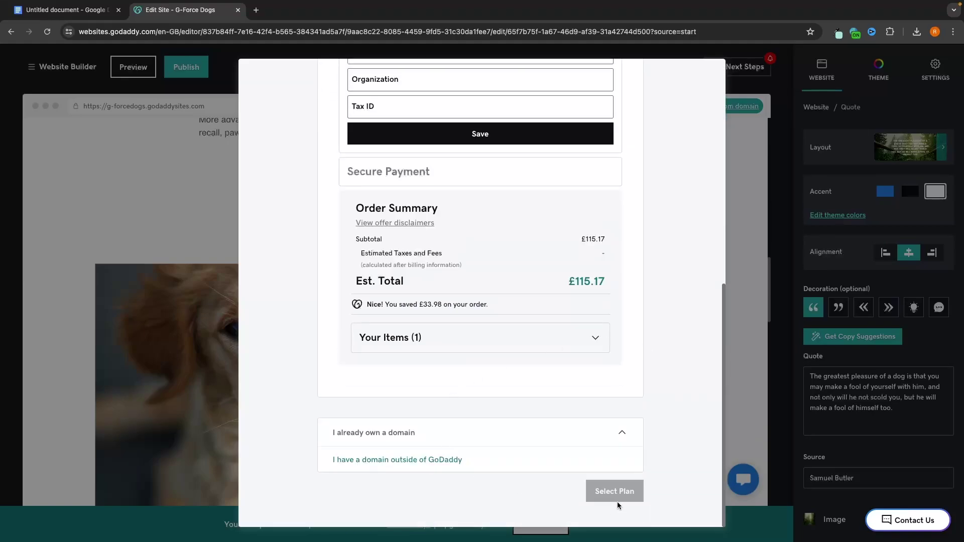
pyautogui.scroll(8, 635, 388)
pyautogui.click(703, 75)
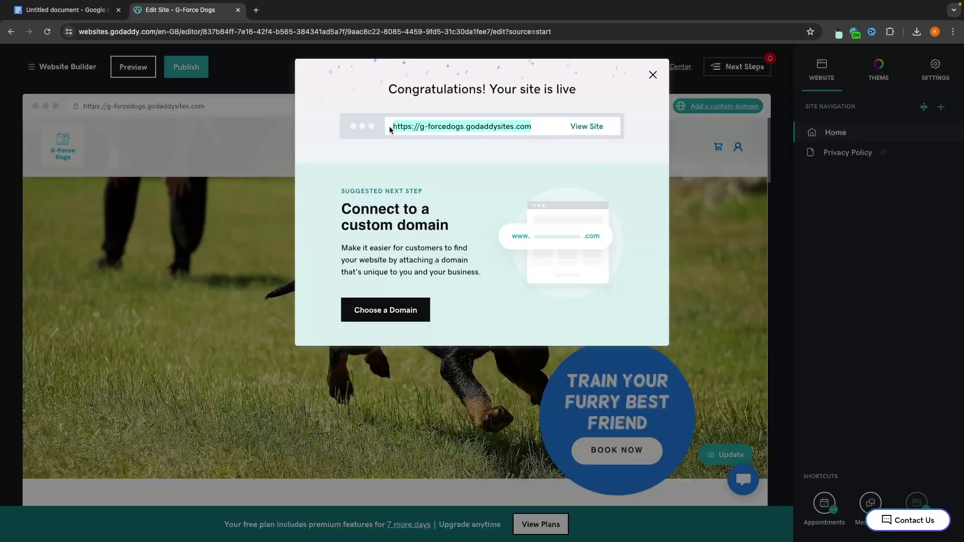
# Step: Open the published G-Force Dogs live site for viewing
pyautogui.click(585, 126)
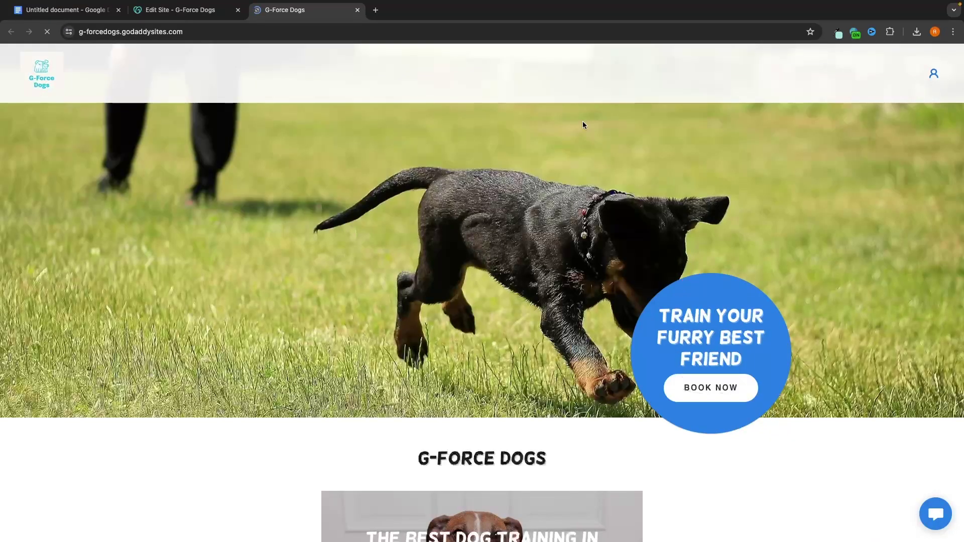